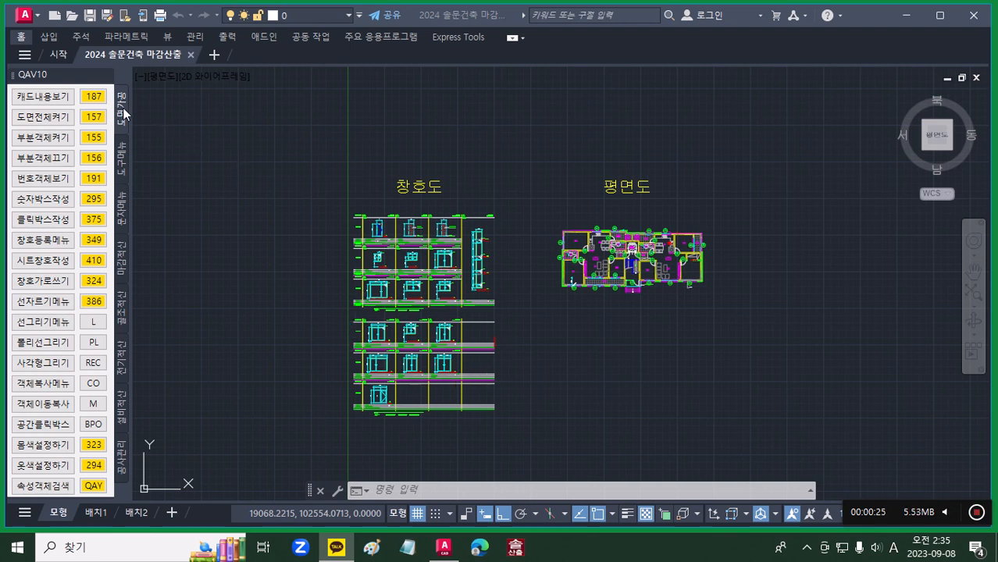
Step: Look through the drawing-processing and finish-estimation tool sets and try opening the door and window text list (창호 문자)
left_click(122, 114)
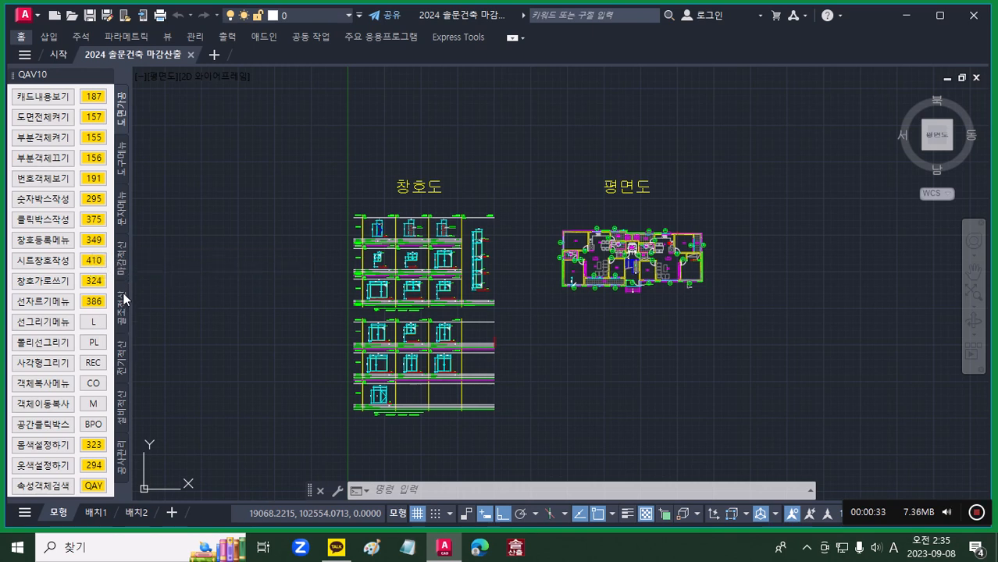
left_click(122, 273)
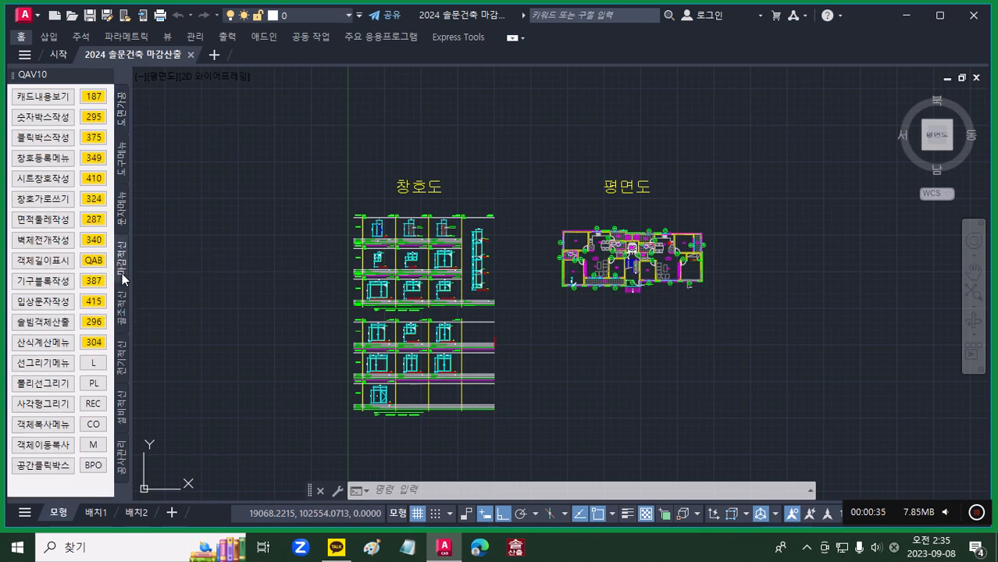
left_click(122, 125)
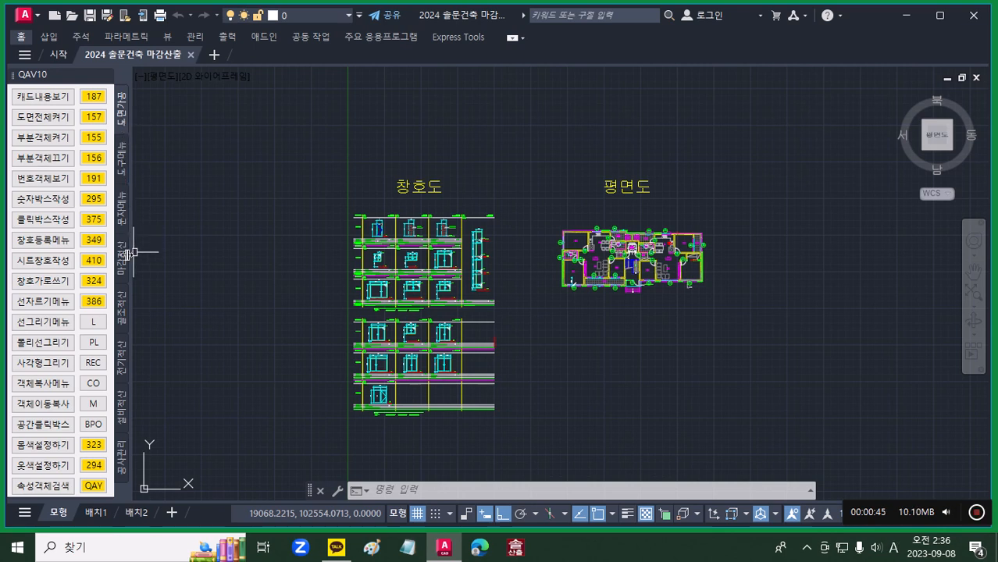
left_click(93, 240)
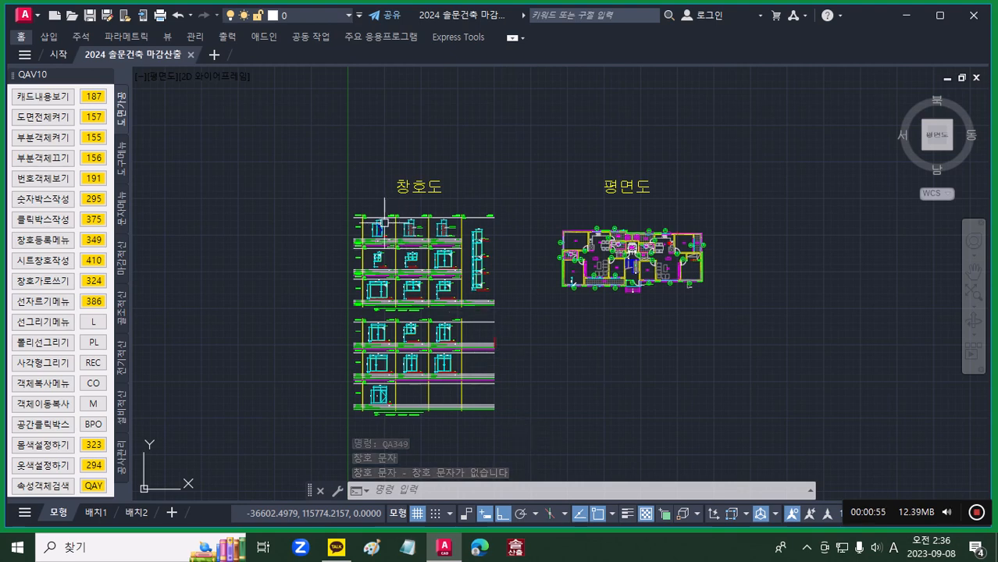
Step: Move the three door size texts in the schedule's top row to the -Sol-WD layer using the 0000 command
scroll(378, 228, "up", 10)
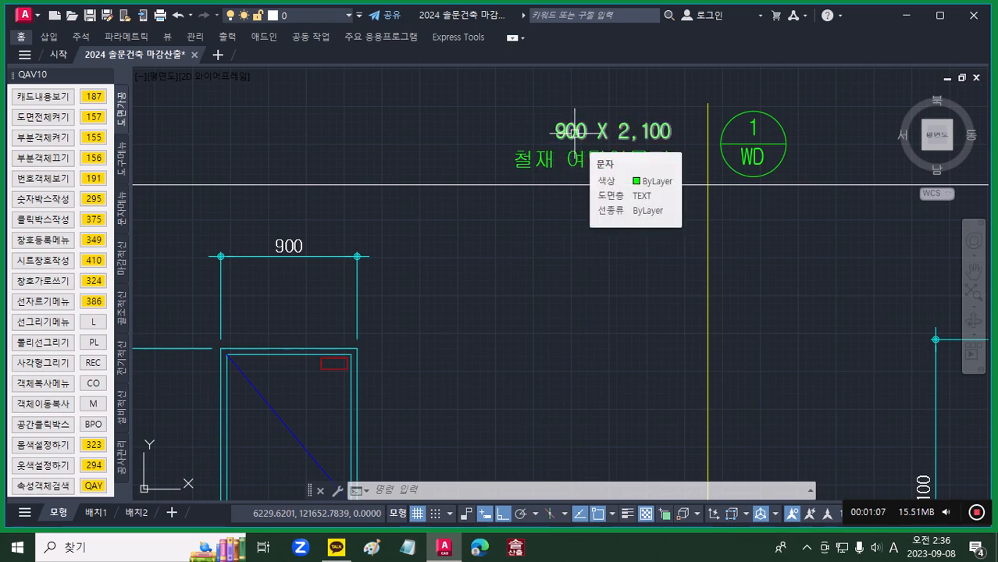
scroll(574, 132, "down", 5)
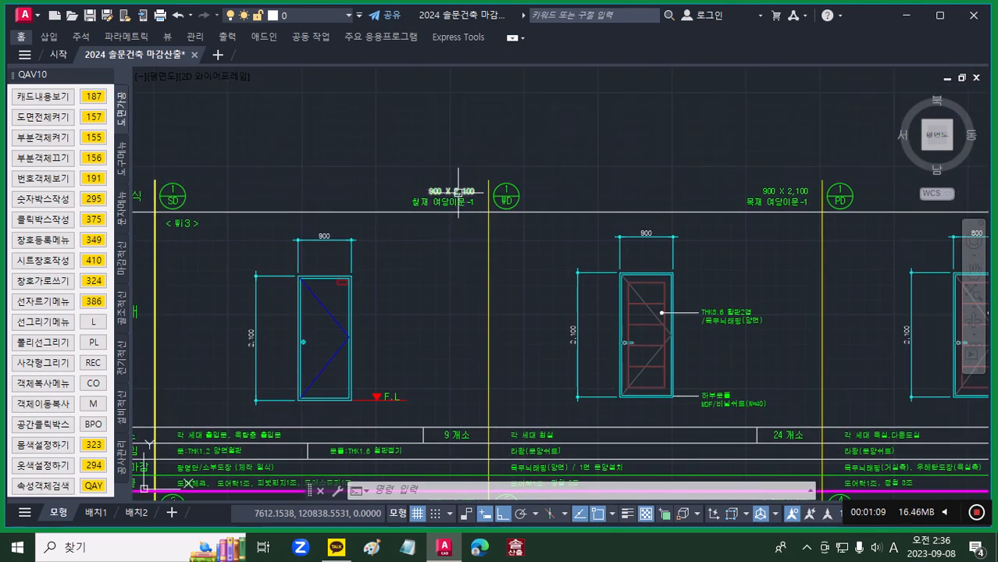
left_click(458, 191)
middle_click_drag(601, 218, 386, 228)
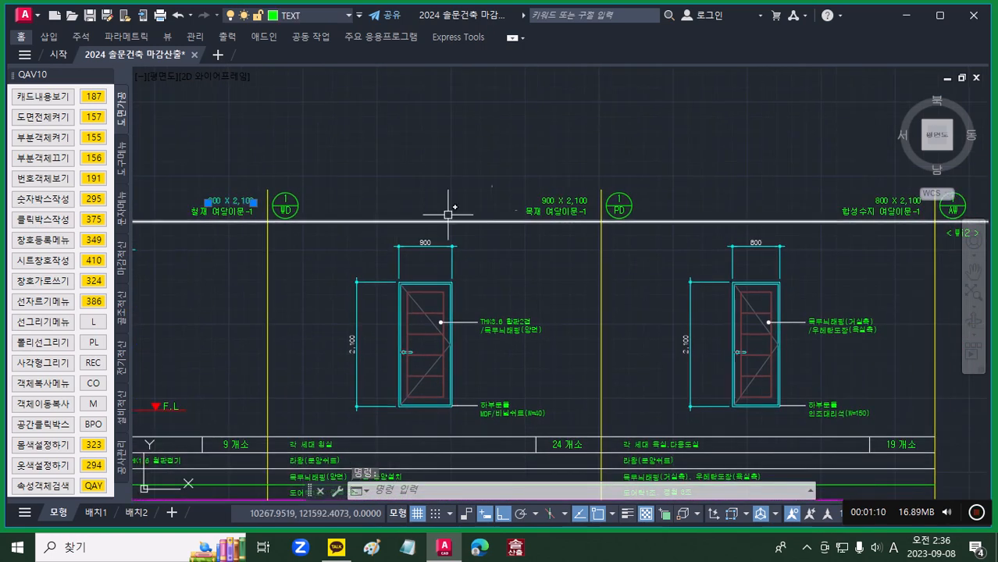
left_click(556, 195)
middle_click_drag(661, 261, 478, 276)
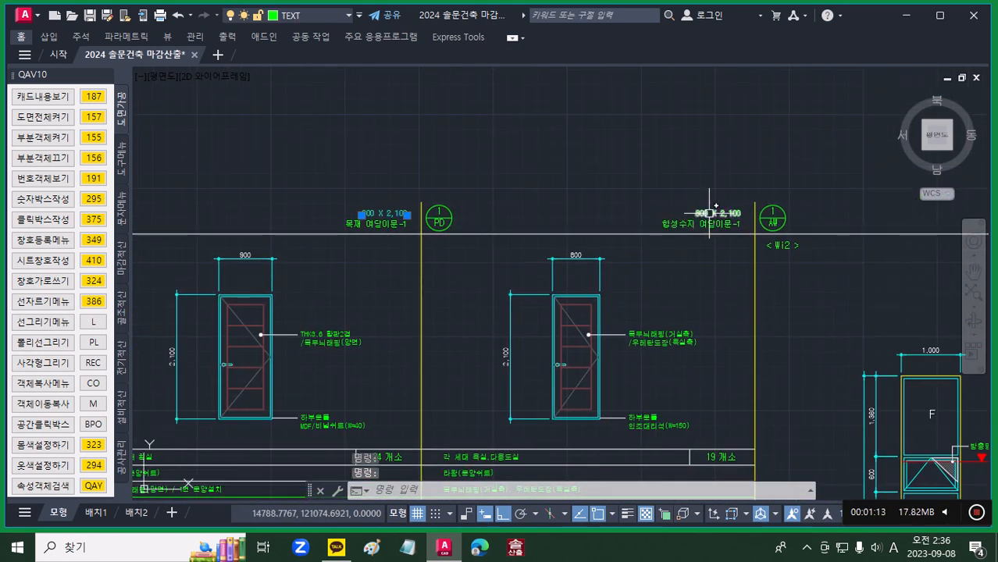
scroll(661, 273, "down", 5)
scroll(674, 272, "up", 2)
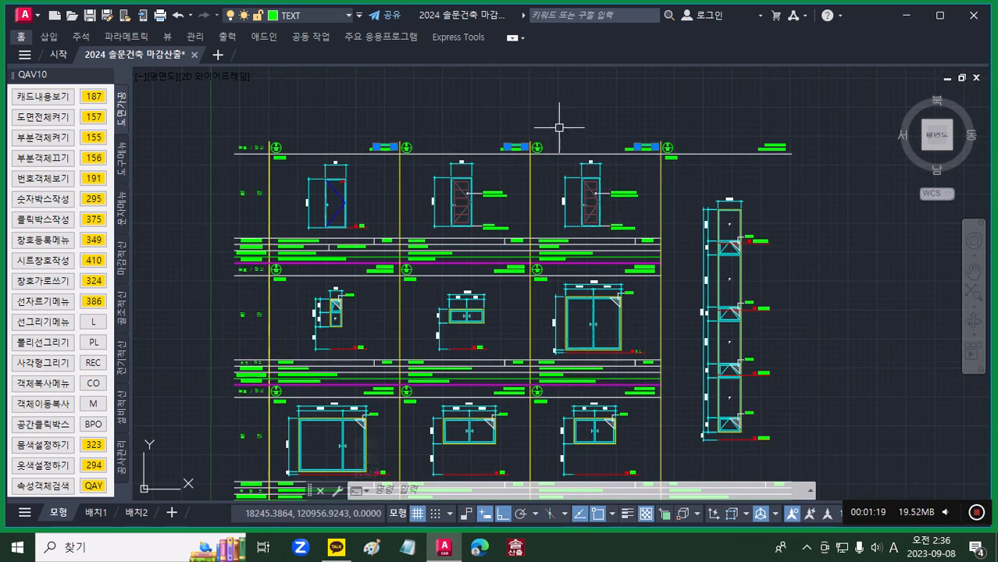
type("0000")
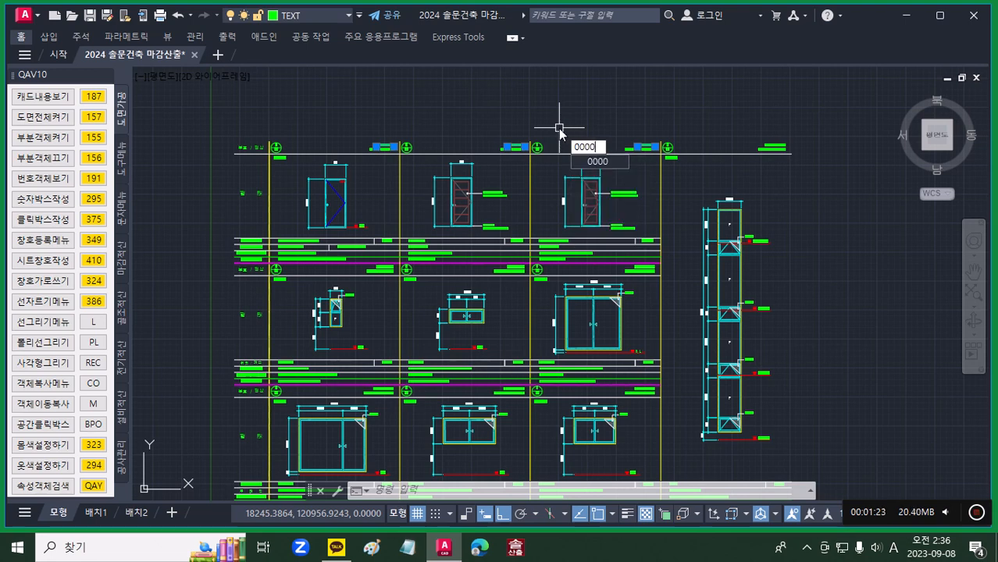
key("Return")
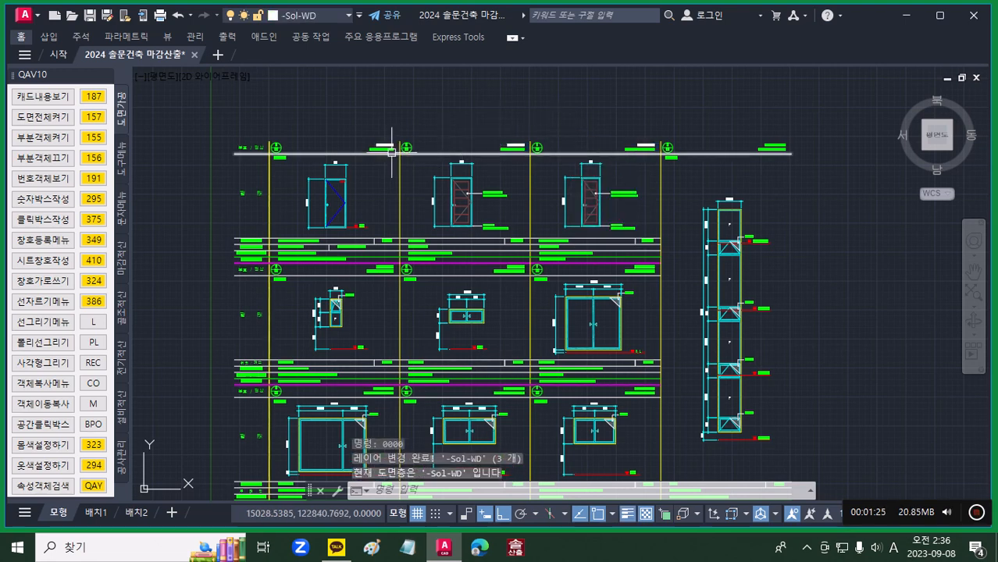
Step: Open the door and window text list (창호 문자) and go through its three size texts, ending on the first row
scroll(391, 153, "up", 3)
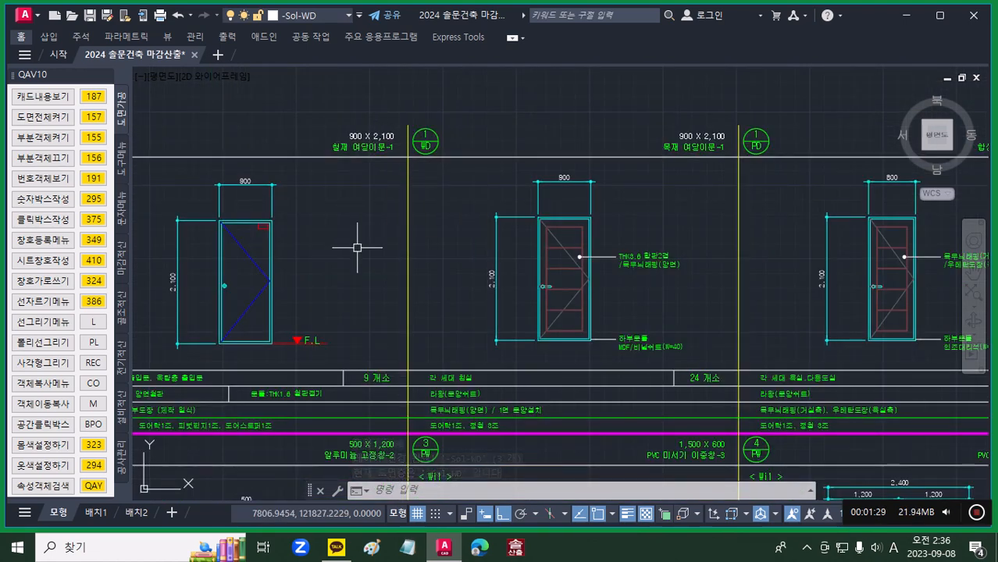
left_click(92, 242)
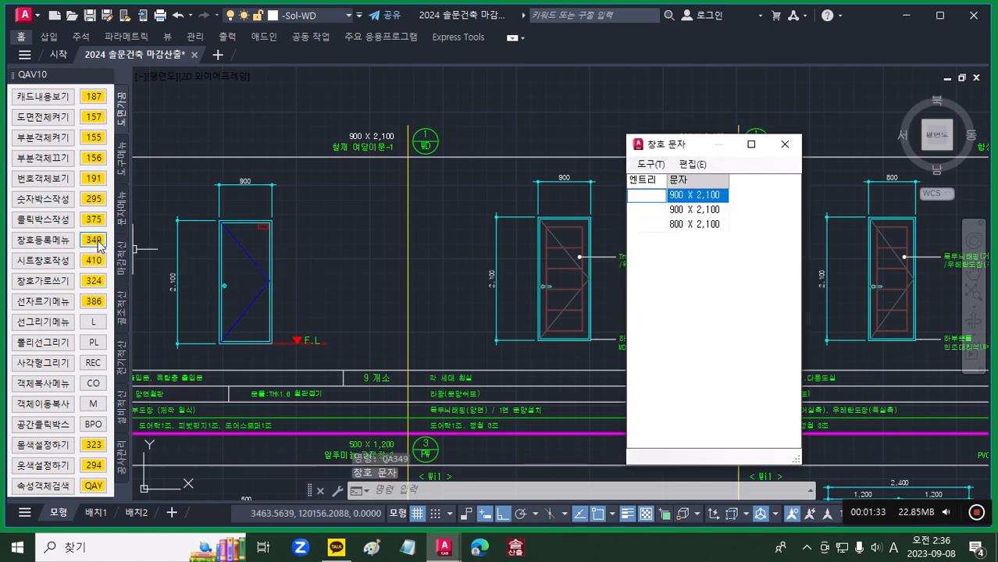
left_click(698, 212)
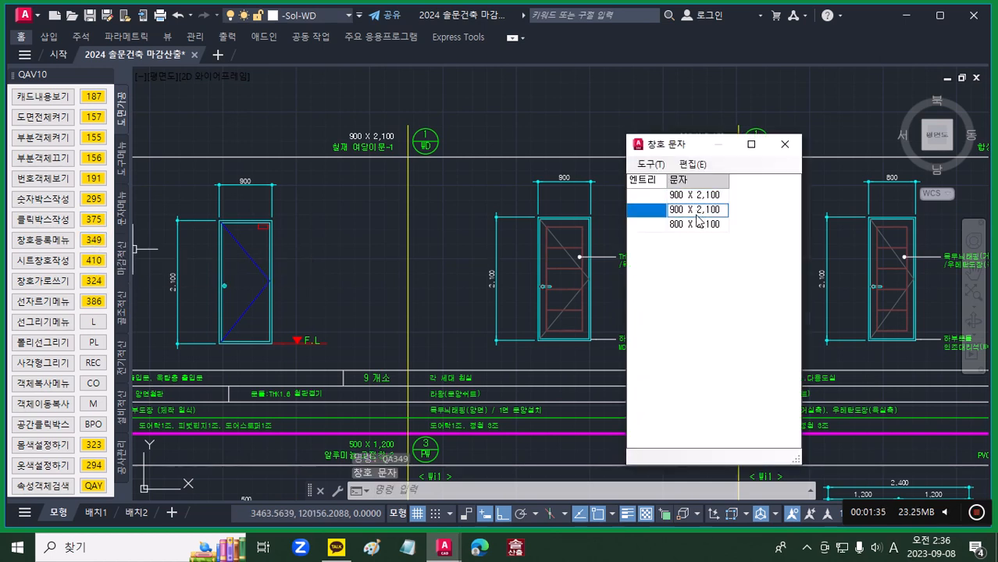
left_click(700, 224)
left_click(656, 197)
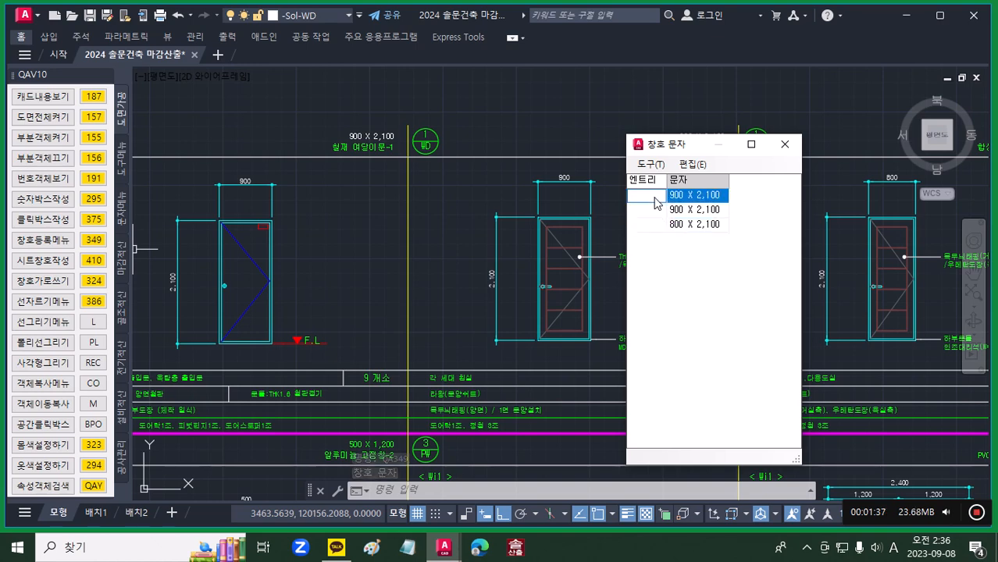
Step: Set the entry of the first 900 X 2,100 text in the list to SD1
scroll(321, 216, "down", 5)
scroll(224, 202, "up", 3)
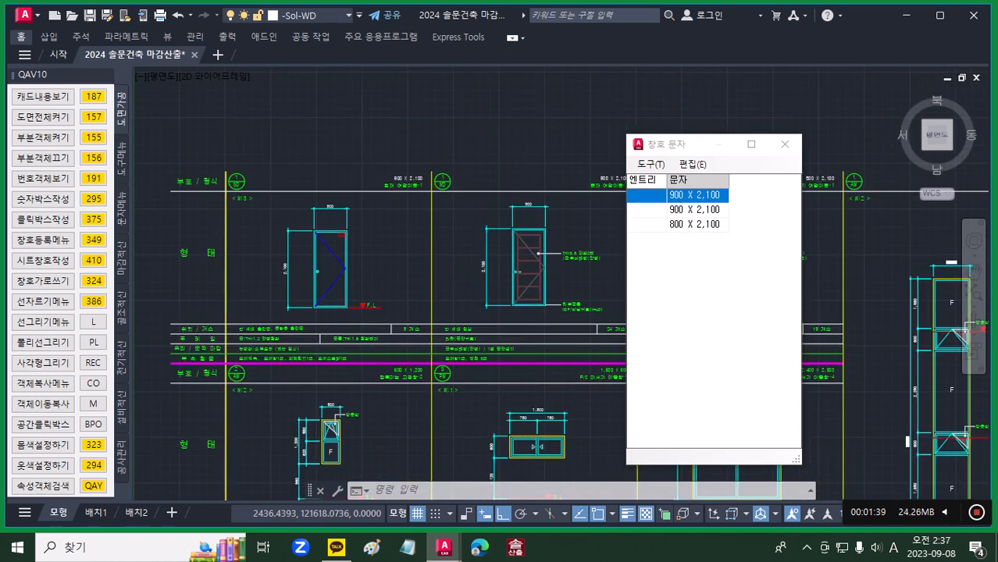
scroll(225, 193, "up", 2)
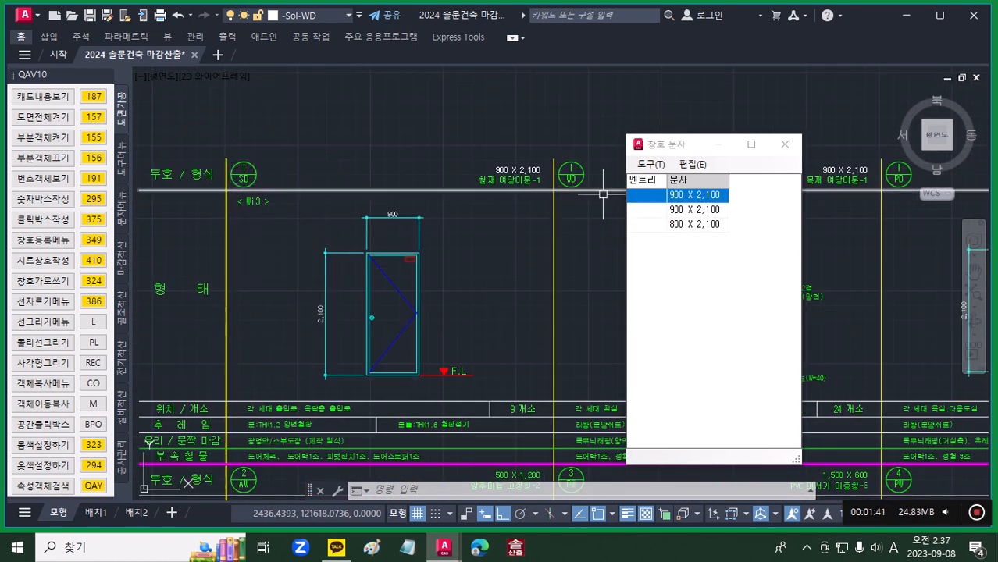
left_click(642, 197)
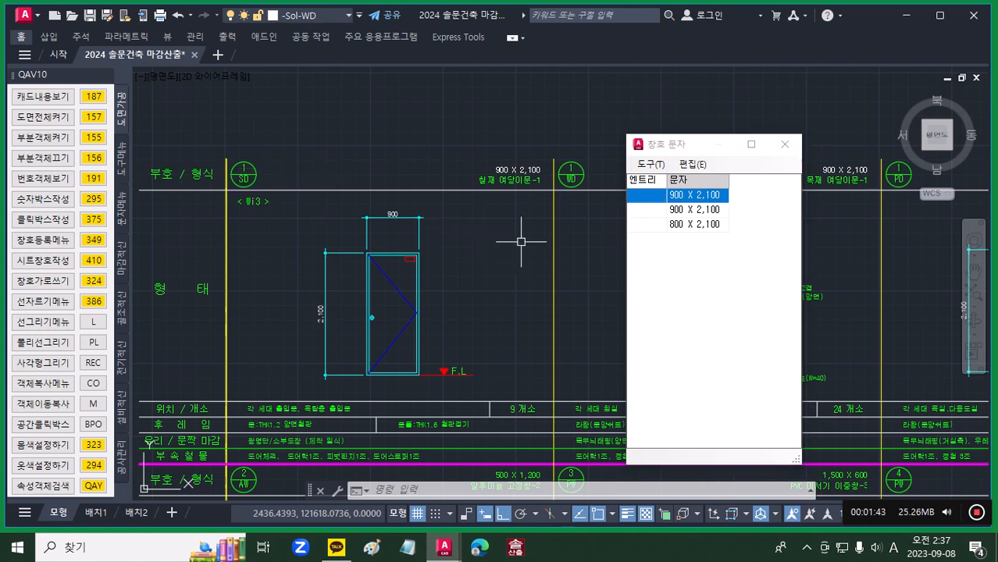
type("SD1")
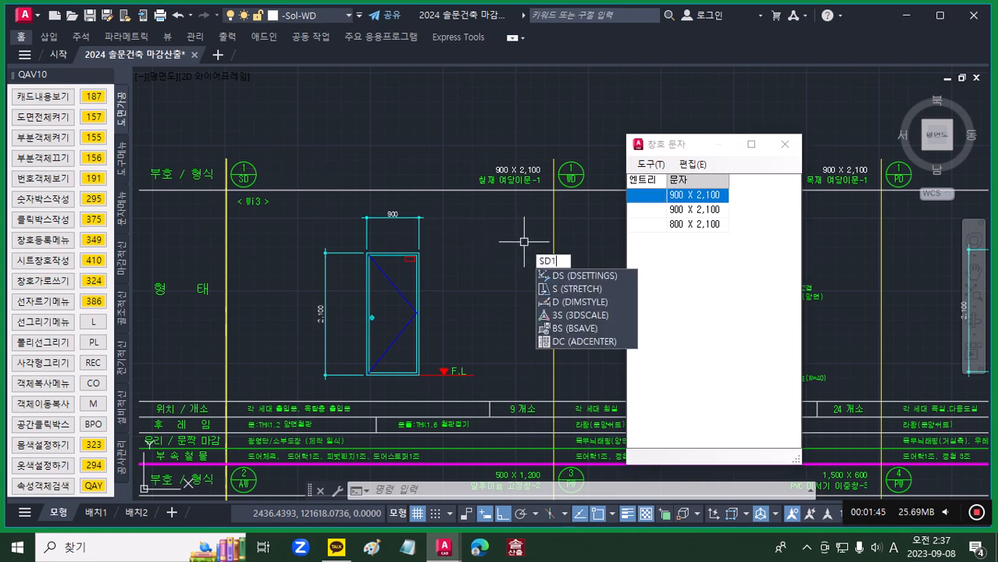
left_click(657, 197)
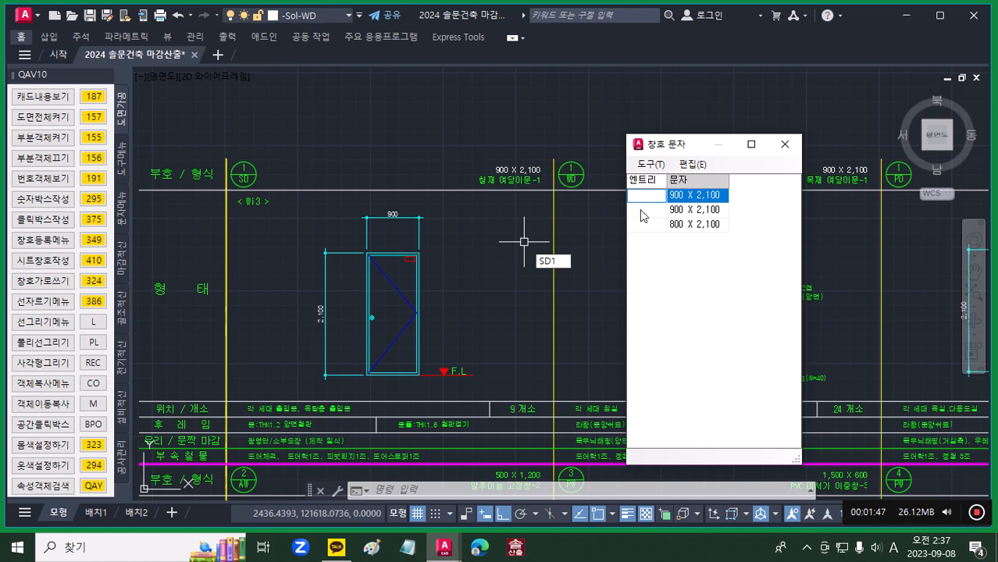
type("SD1")
key("Return")
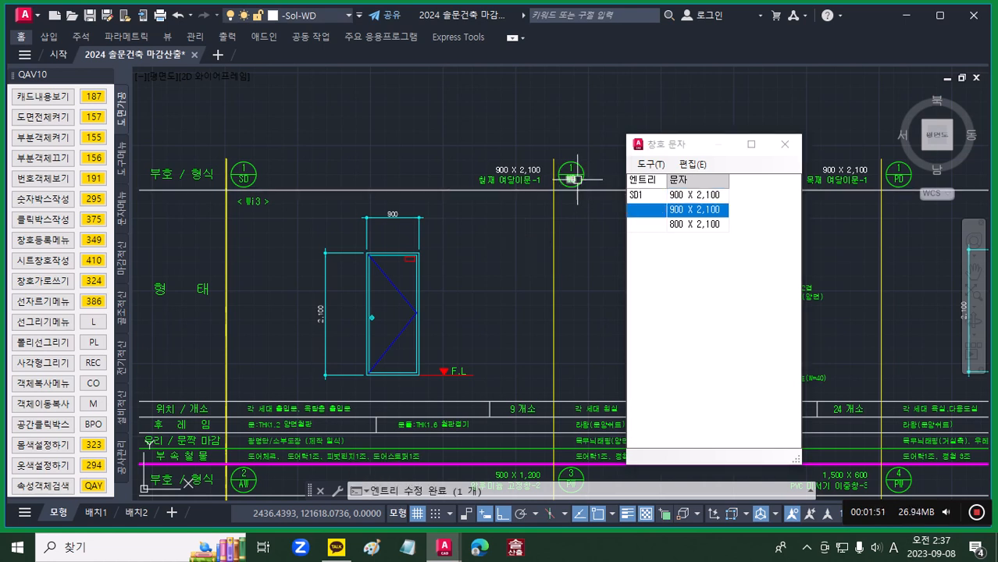
Step: Set the entry of the second 900 X 2,100 text to WD1 and that of the 800 X 2,100 text to PD1
type("WD1")
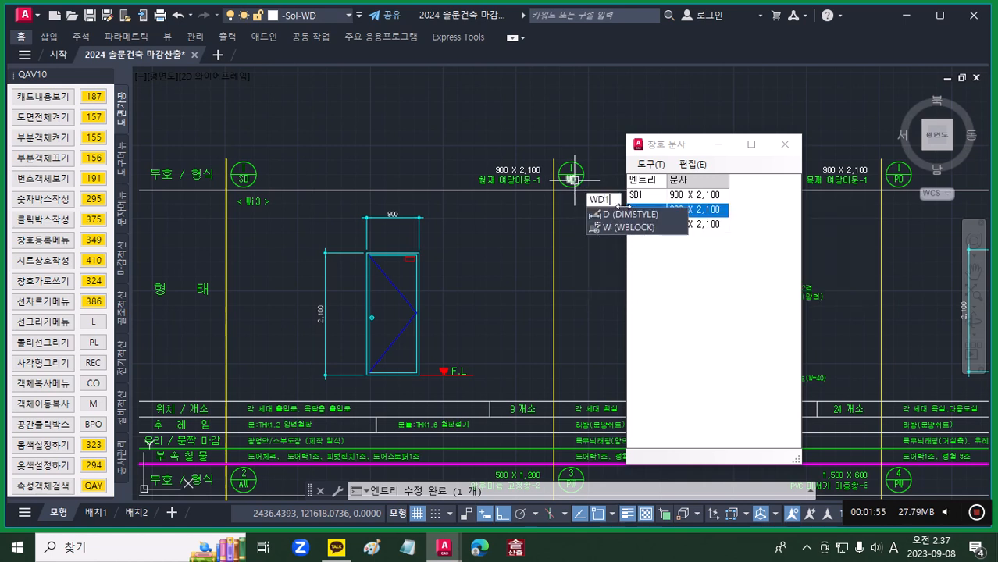
left_click(655, 281)
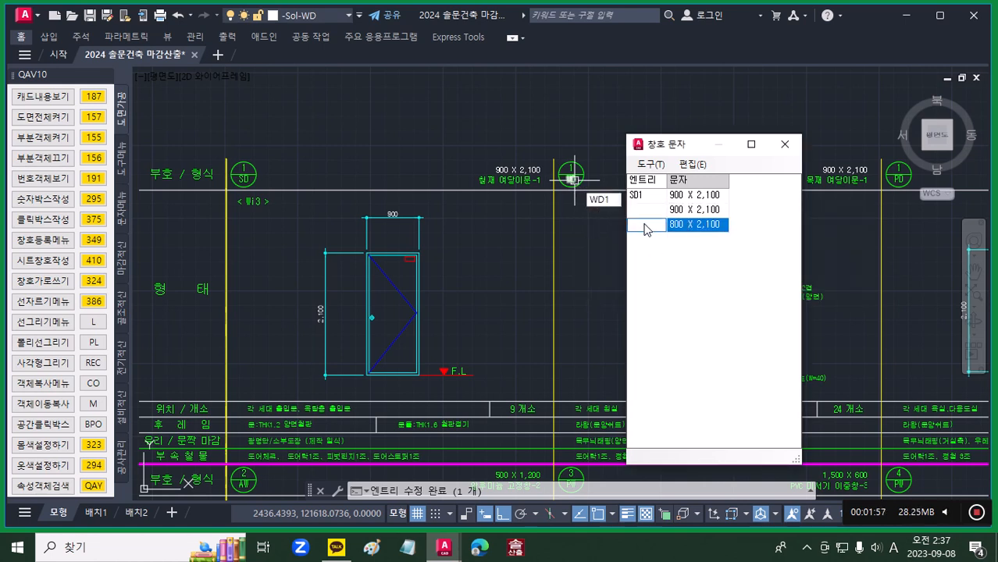
type("벽")
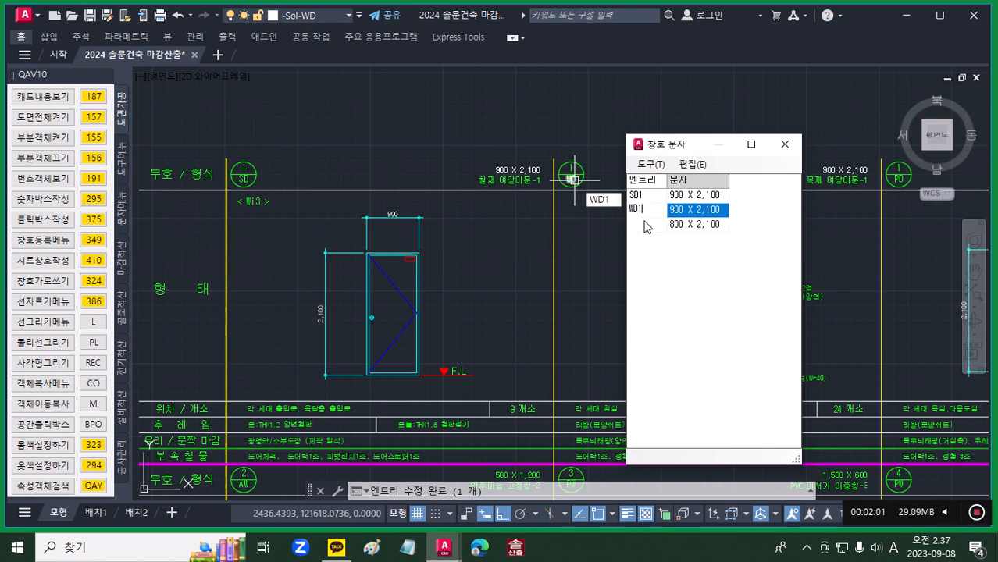
key("Return")
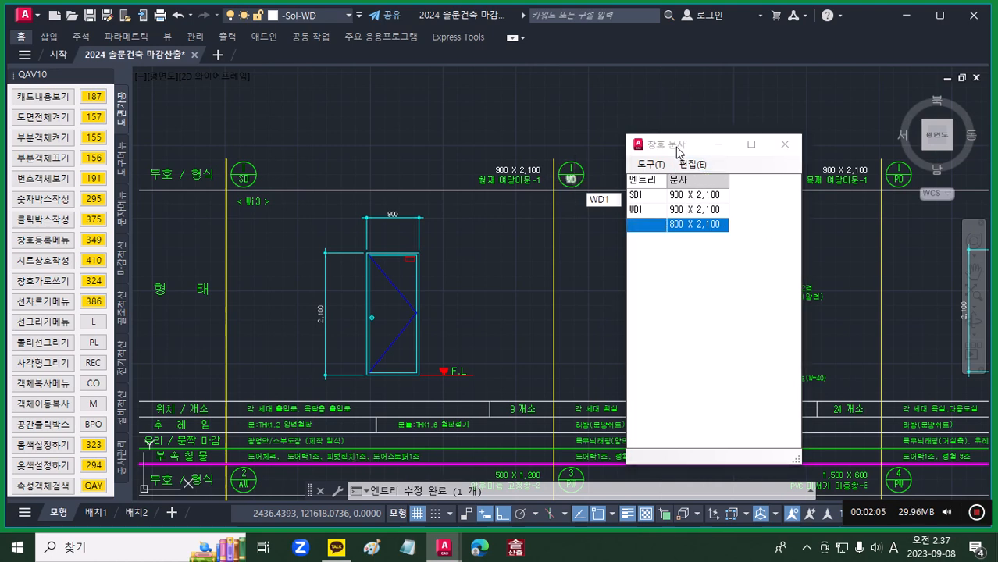
mouse_move(673, 146)
left_mouse_down()
mouse_move(866, 151)
mouse_move(898, 177)
mouse_move(863, 238)
mouse_move(575, 133)
left_mouse_up()
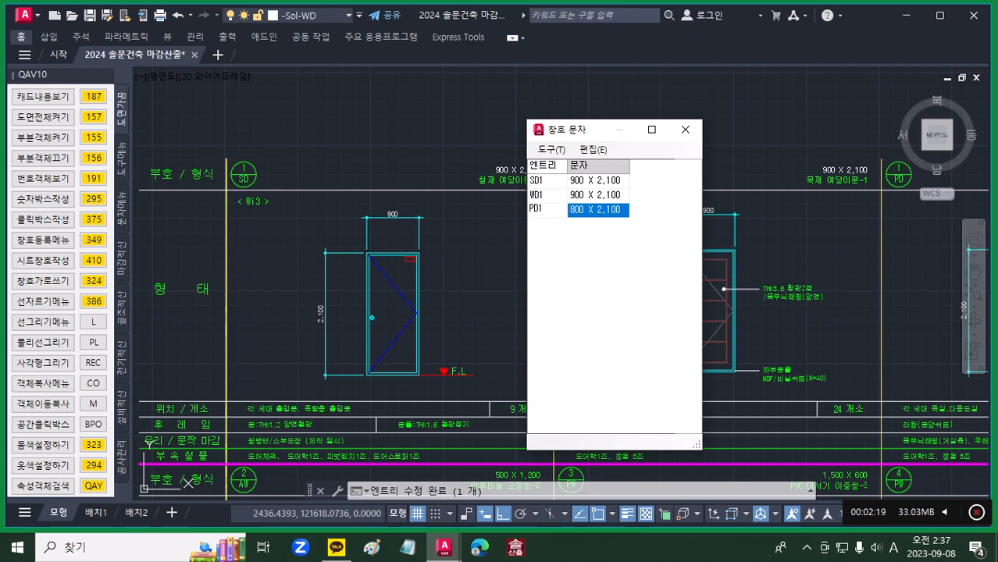
left_click(542, 214)
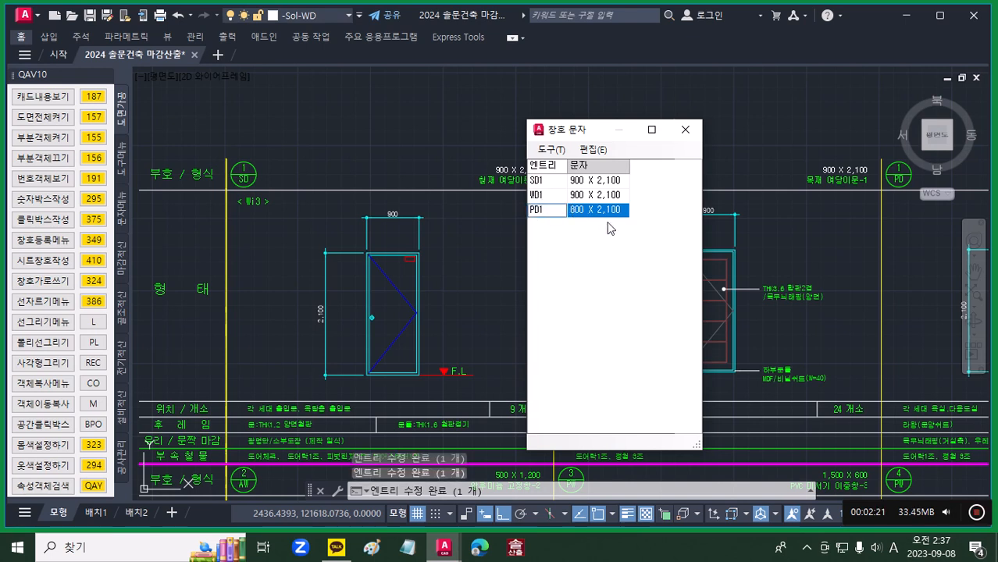
Step: Convert all listed door size texts to metre format, check the SD1, WD1 and PD1 rows, and close the list
left_click(597, 150)
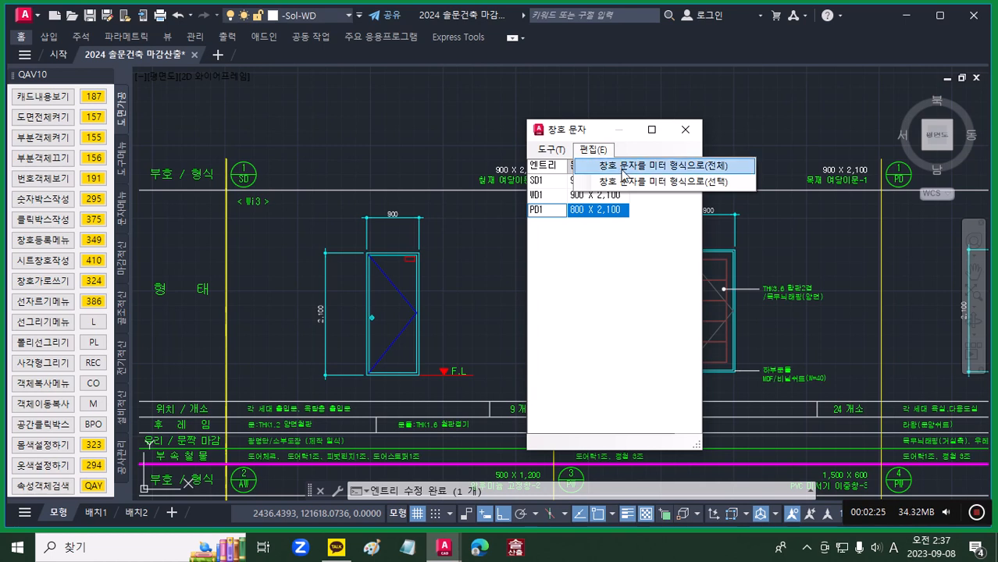
left_click(625, 166)
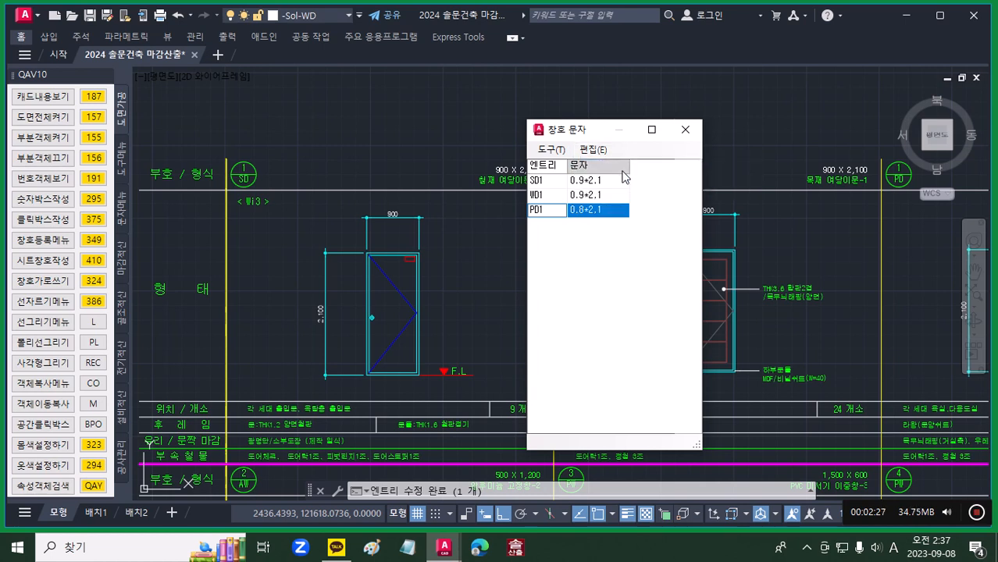
left_click(558, 196)
left_click(556, 182)
left_click(556, 201)
left_click(557, 210)
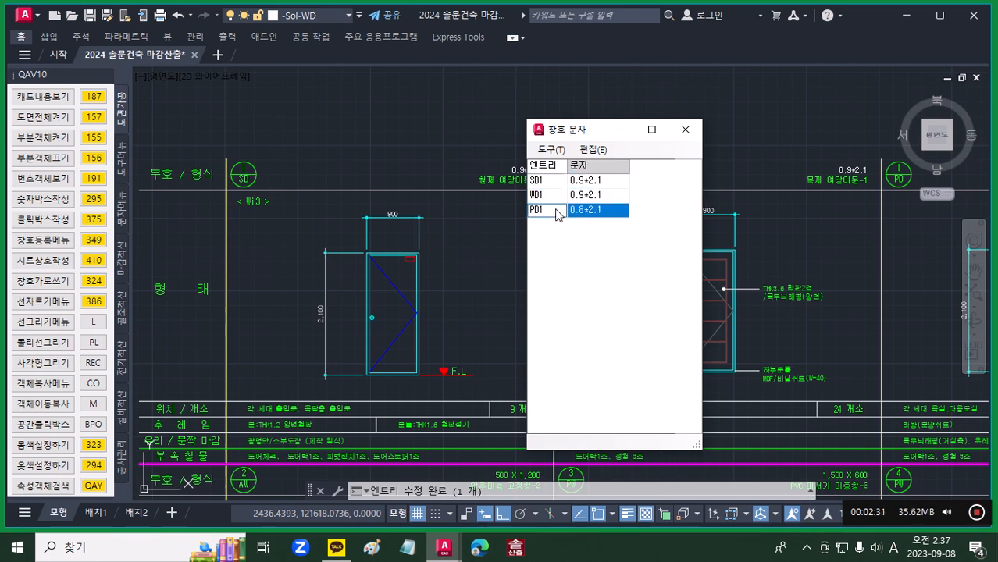
left_click(686, 130)
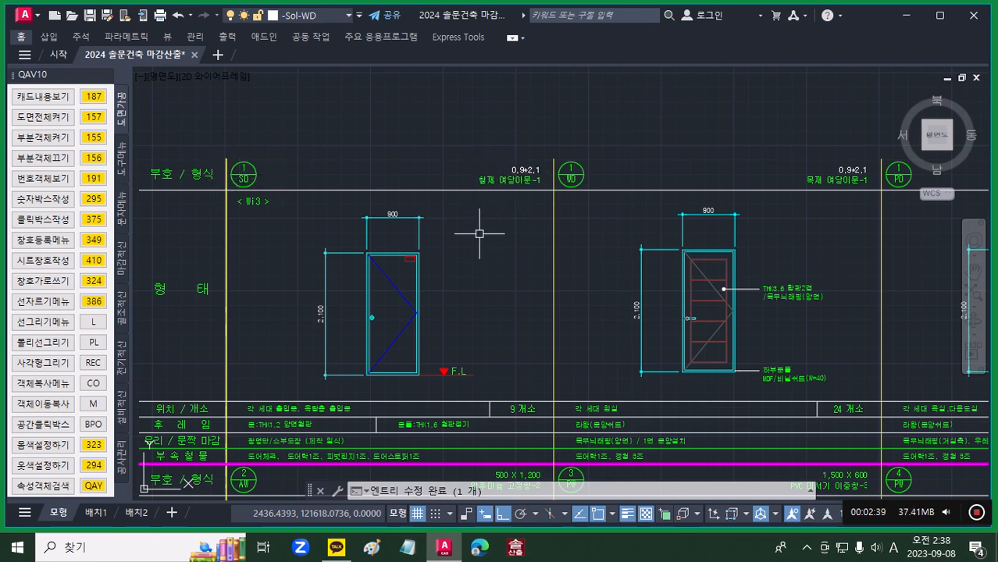
Step: Write the formula 0.9*2.1 as text at height 200 just below the steel door's title (철재 여닫이문-1)
left_click(120, 220)
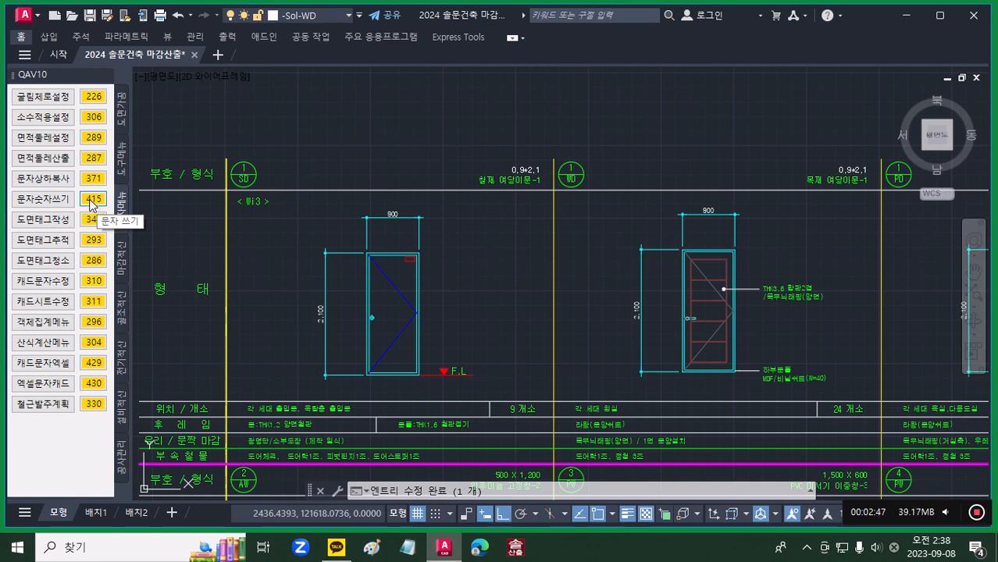
left_click(92, 205)
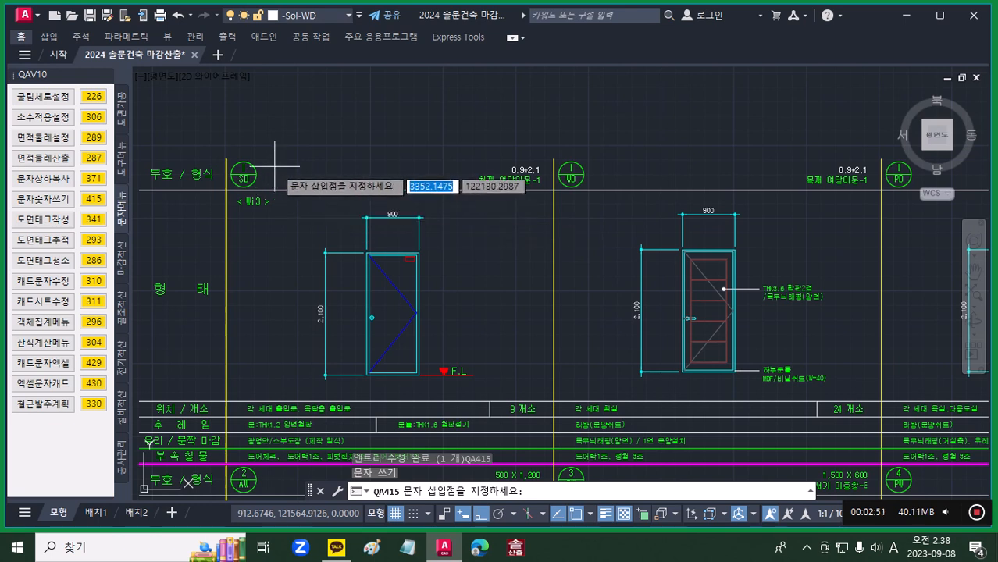
left_click(486, 206)
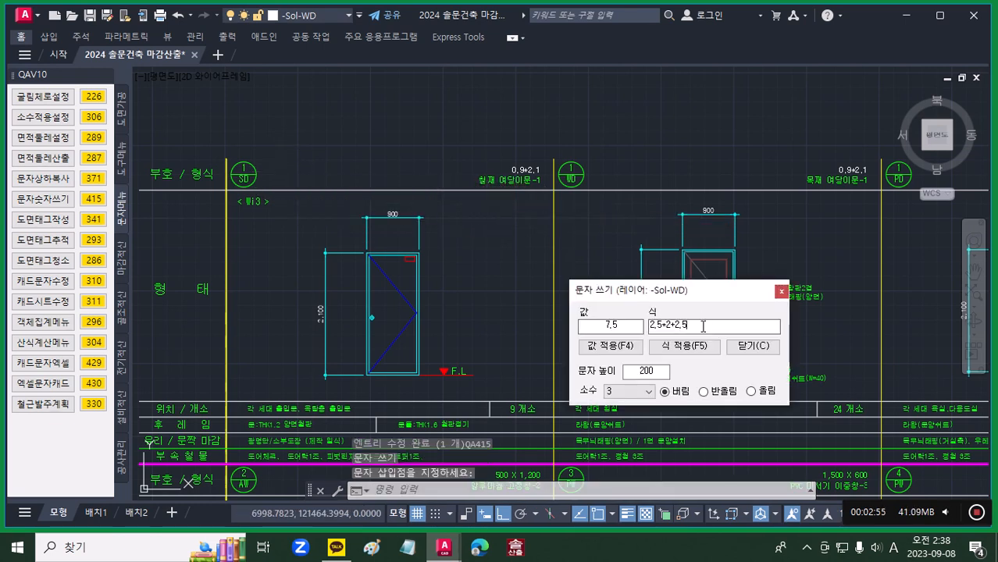
left_click_drag(704, 326, 630, 323)
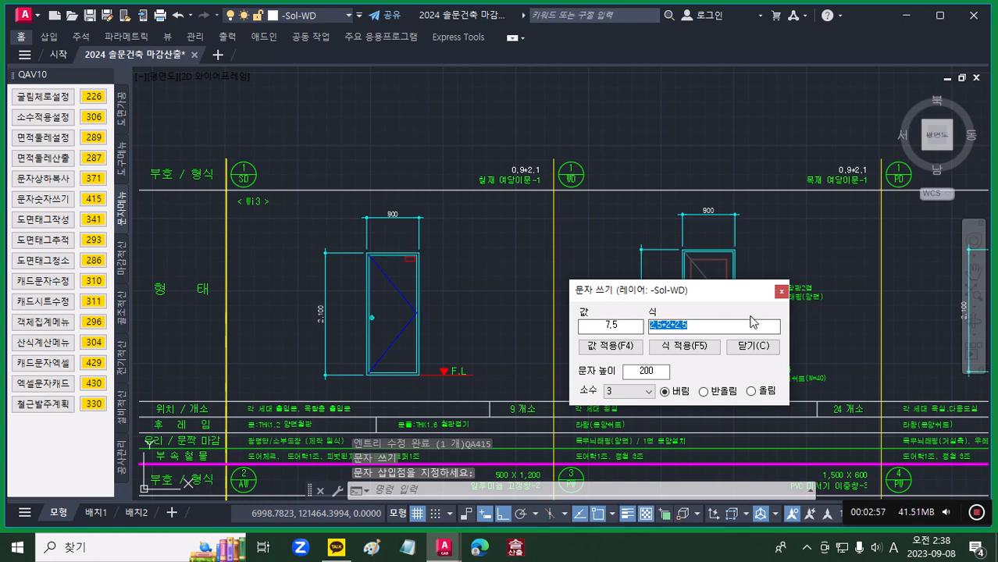
type("0.9*2")
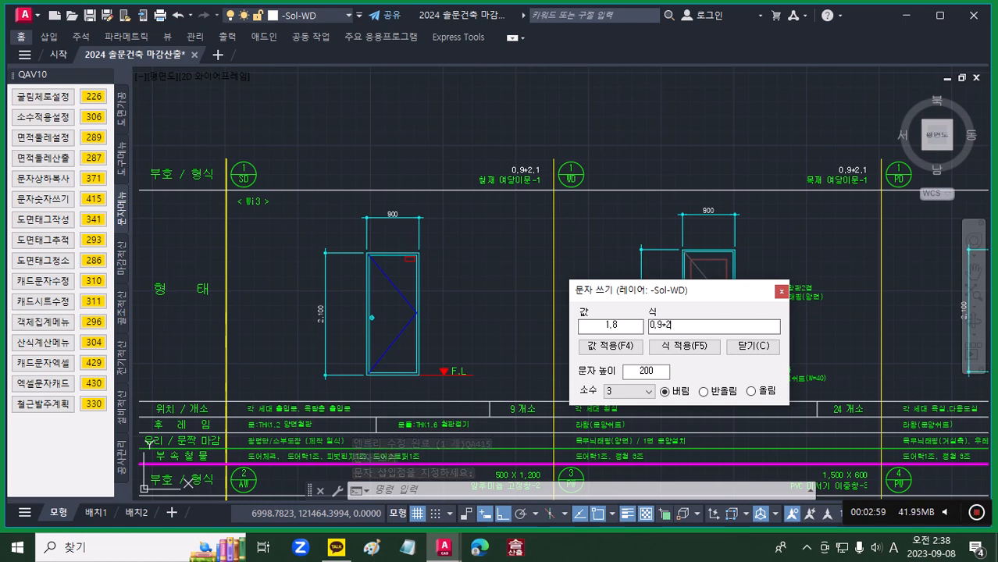
type(".1")
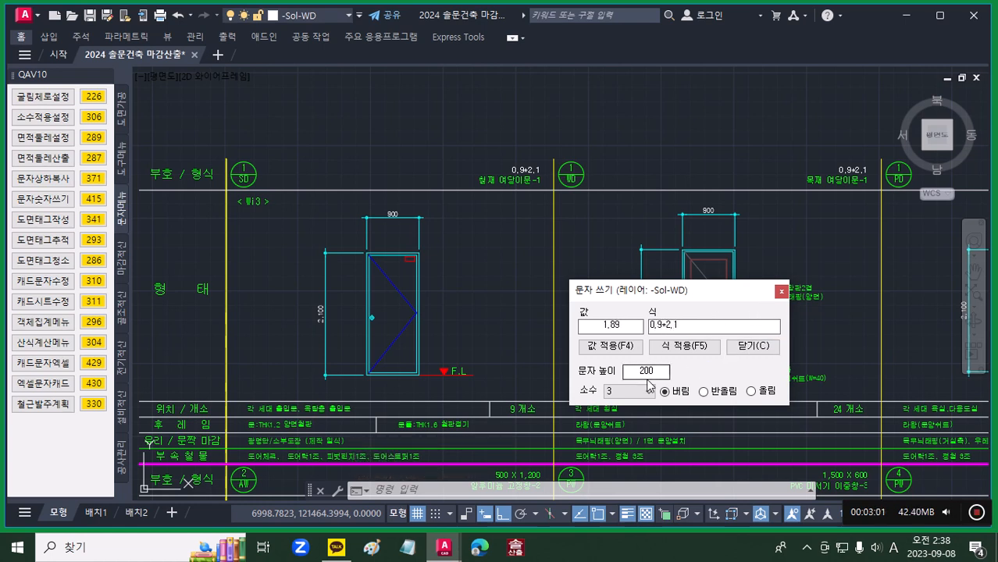
left_click_drag(662, 371, 619, 377)
left_click(684, 346)
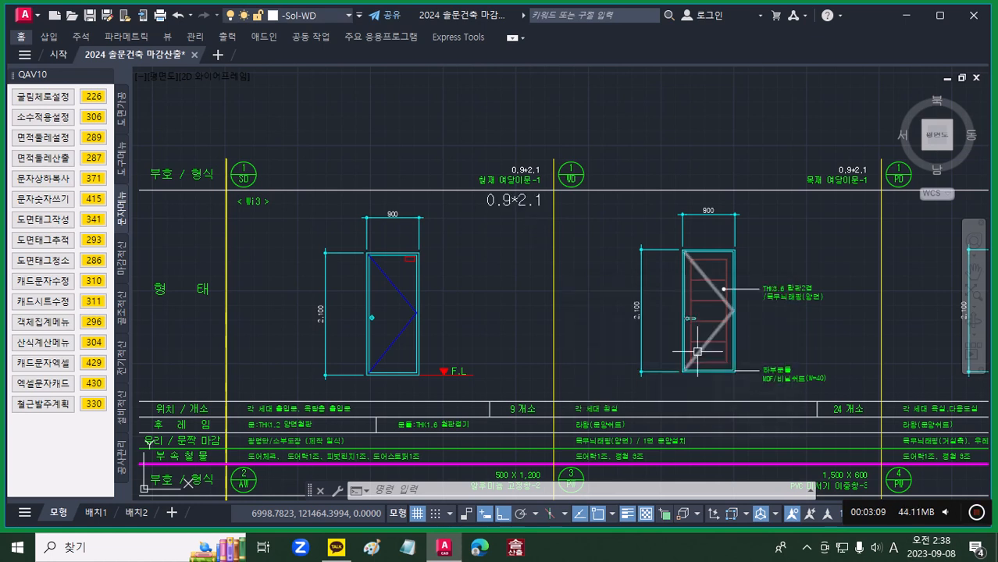
Step: Delete the oversized 0.9*2.1 text and write the formula again near the same spot with text height 100
left_click(508, 201)
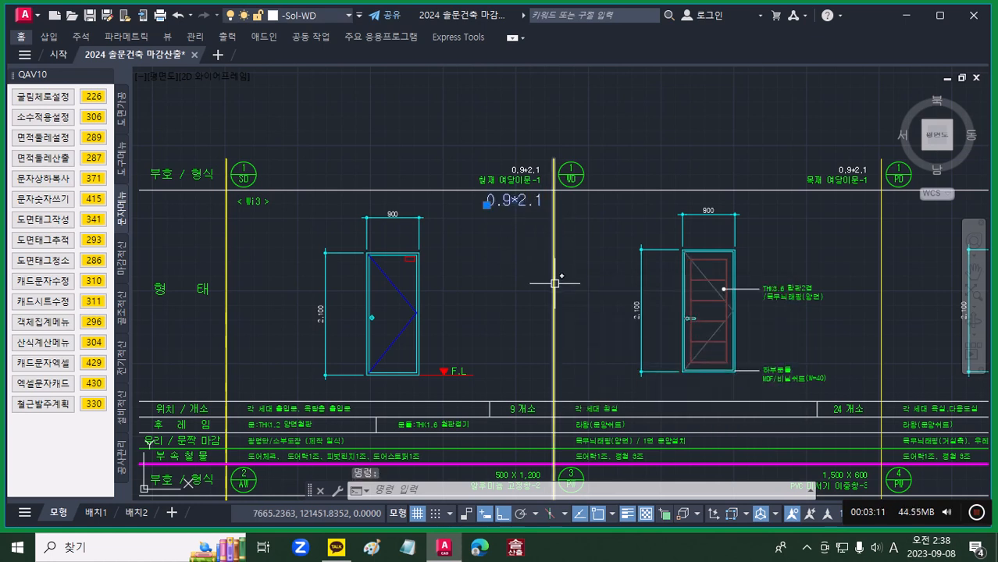
key("Delete")
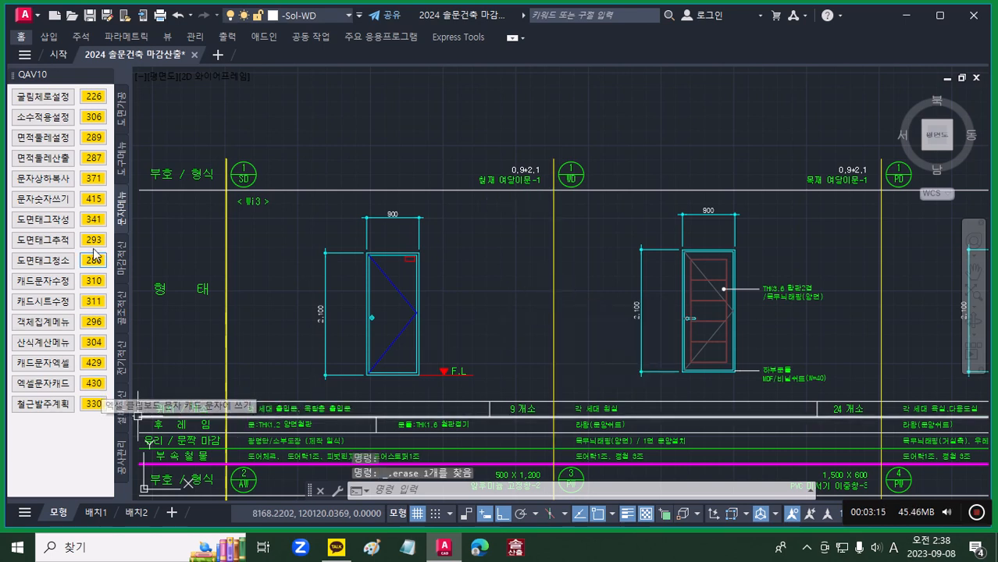
left_click(94, 199)
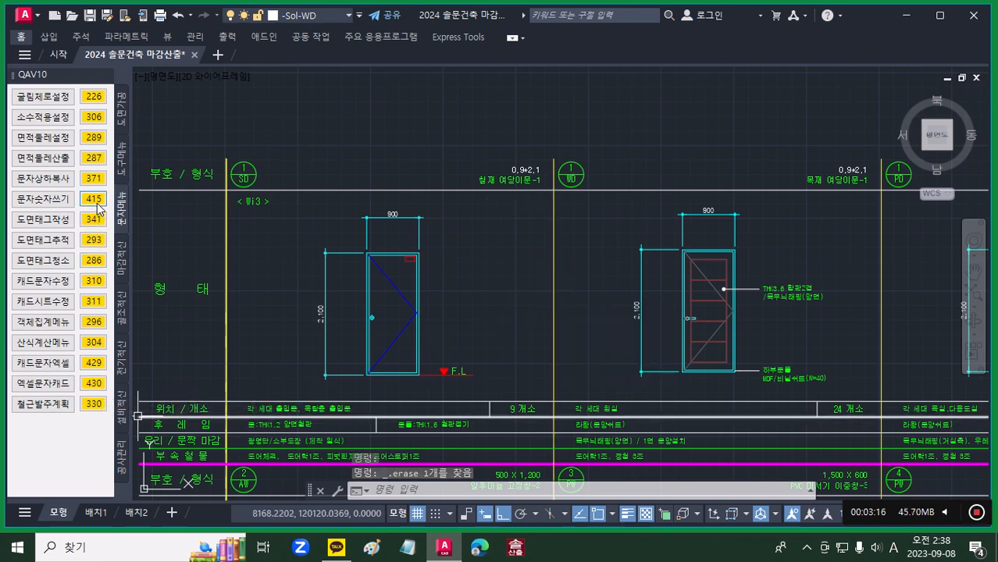
left_click(509, 207)
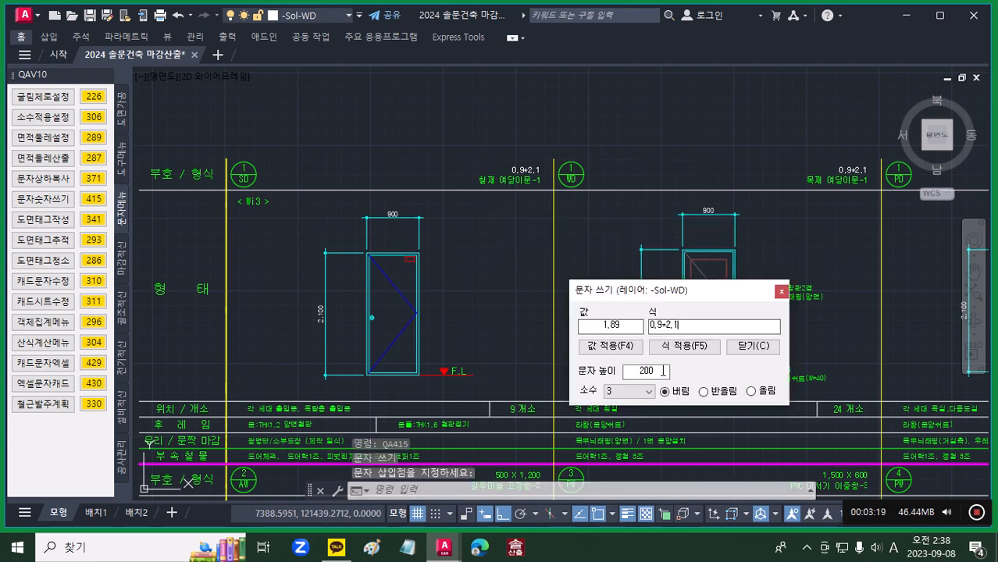
double_click(663, 372)
type("100")
left_click(686, 347)
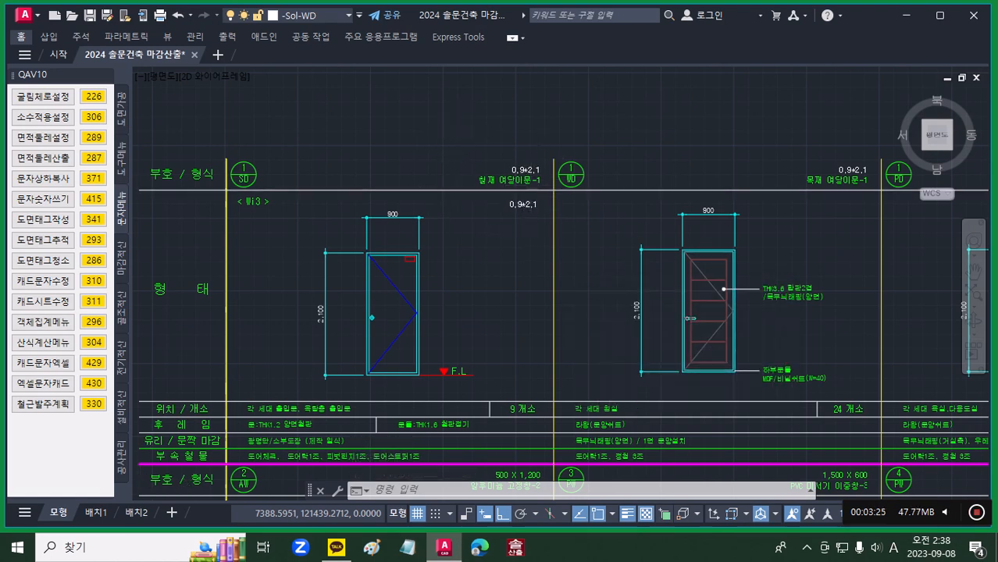
Step: Run the 0000 layer command on the new 0.9*2.1 text below the steel door's title
scroll(532, 191, "up", 4)
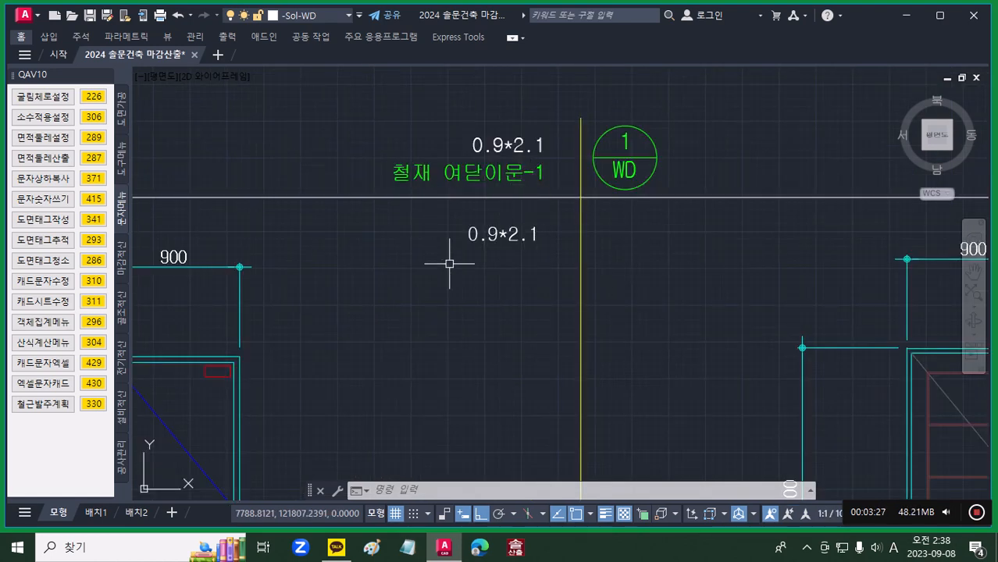
left_click(512, 234)
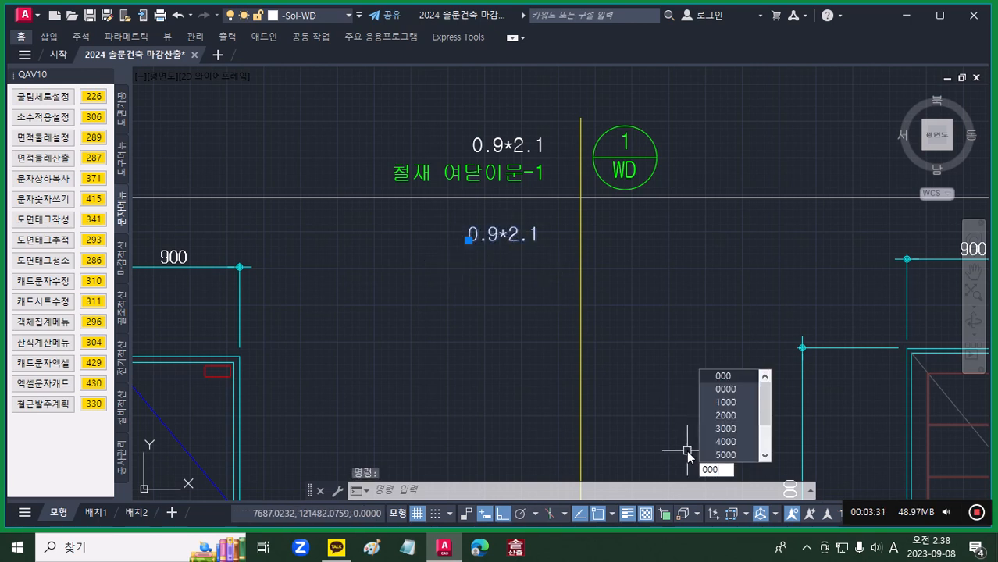
type("0")
key("Return")
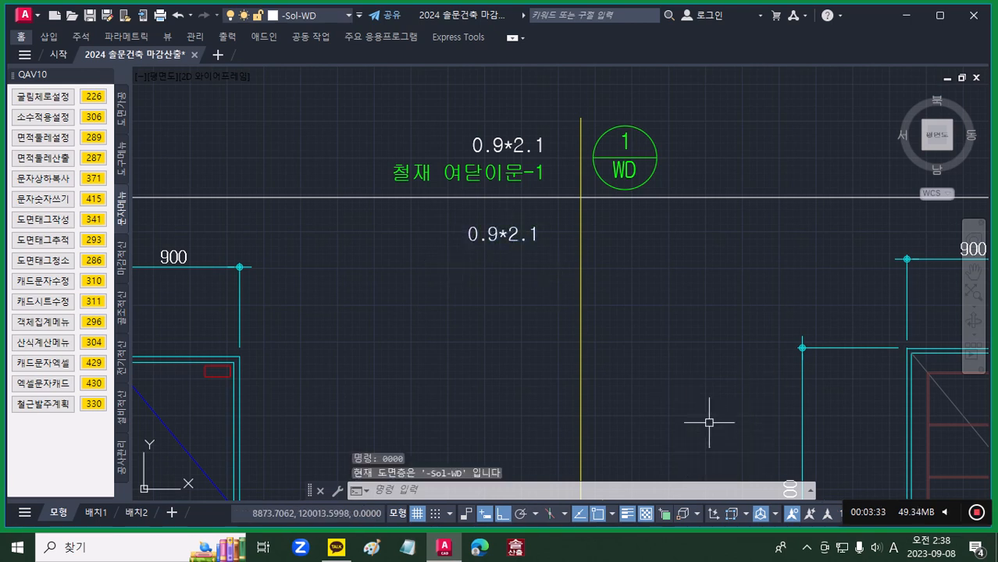
key("Escape")
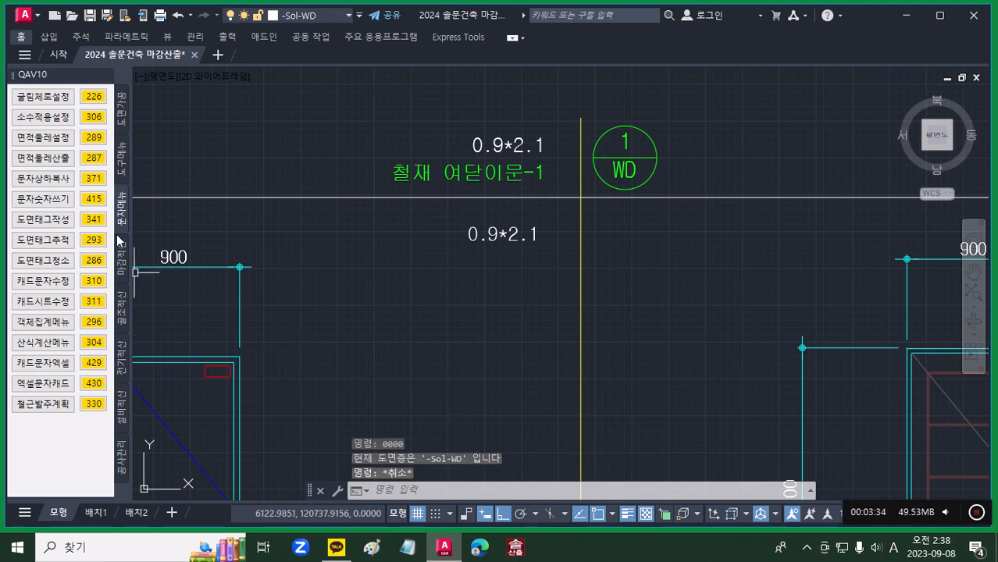
Step: Open the door and window text list (창호 문자), locate the newly written 0.9*2.1 text, and close the list
left_click(119, 109)
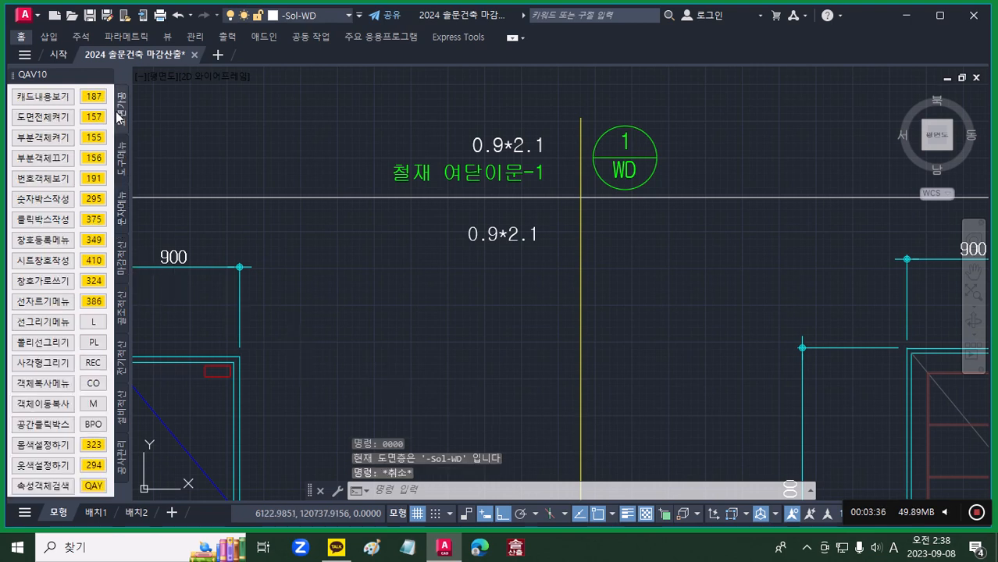
left_click(93, 240)
left_click(545, 228)
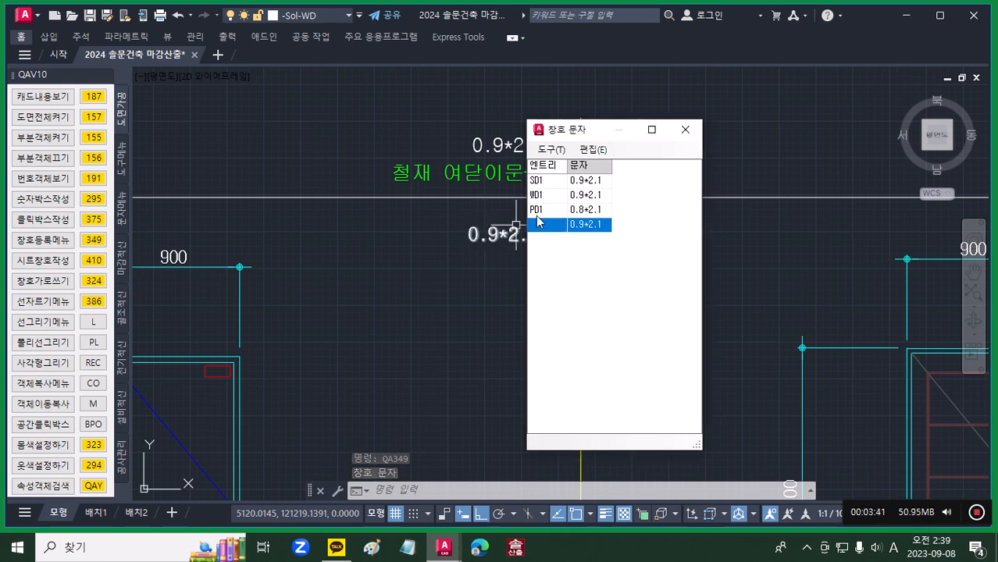
left_click(685, 130)
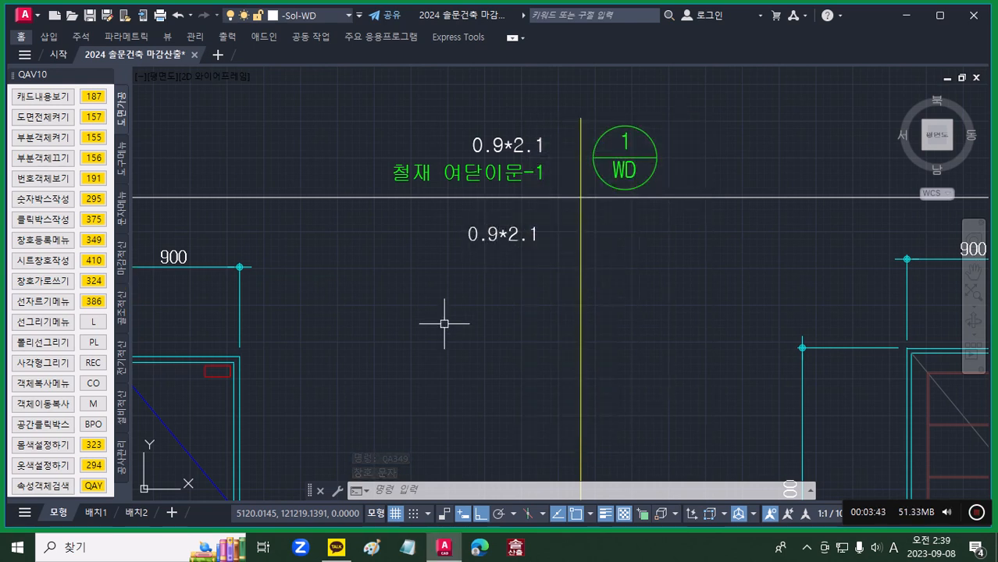
Step: Delete the extra 0.9*2.1 text below the steel door's title and recheck the list through its PD1 row
left_click(499, 232)
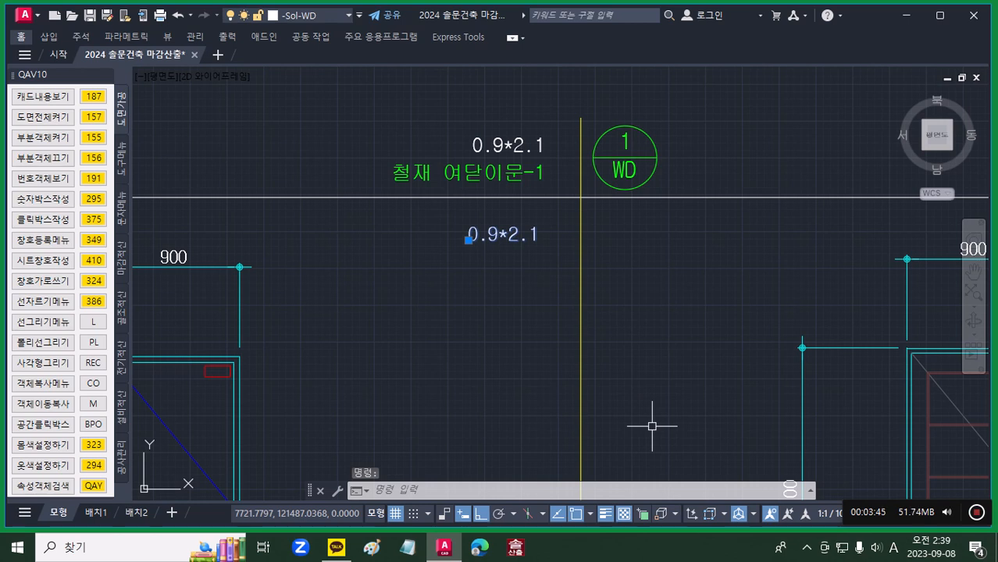
key("Delete")
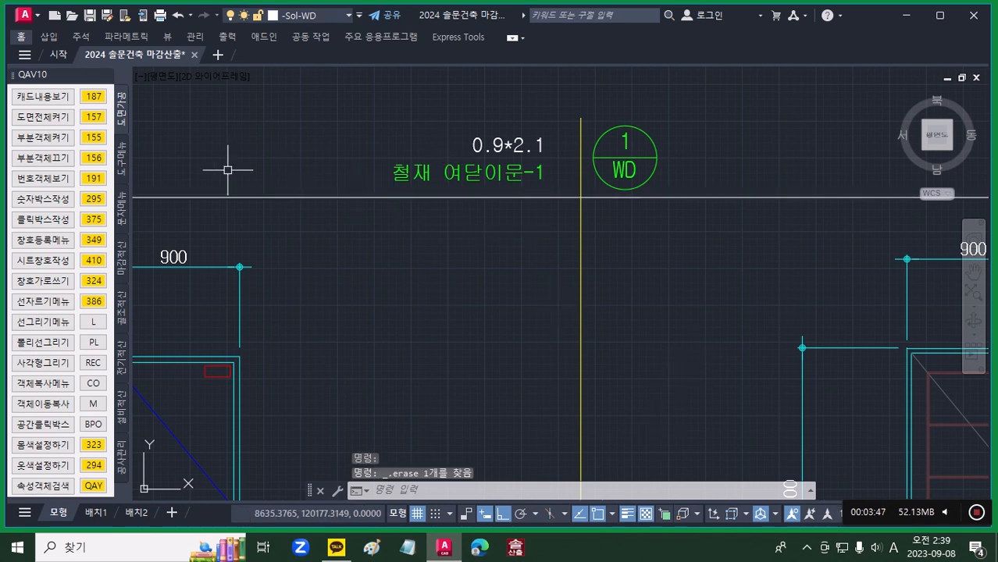
left_click(97, 238)
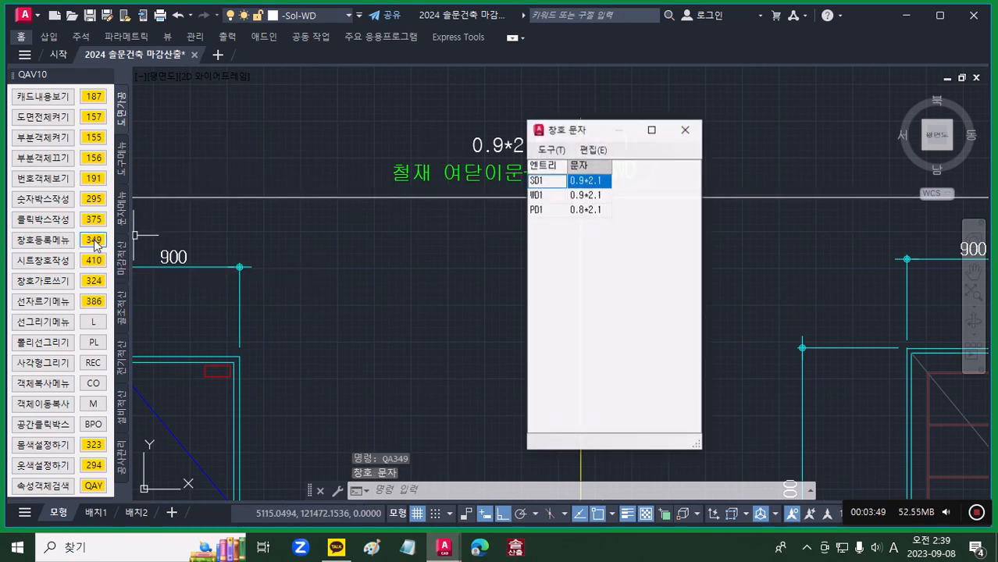
left_click(540, 211)
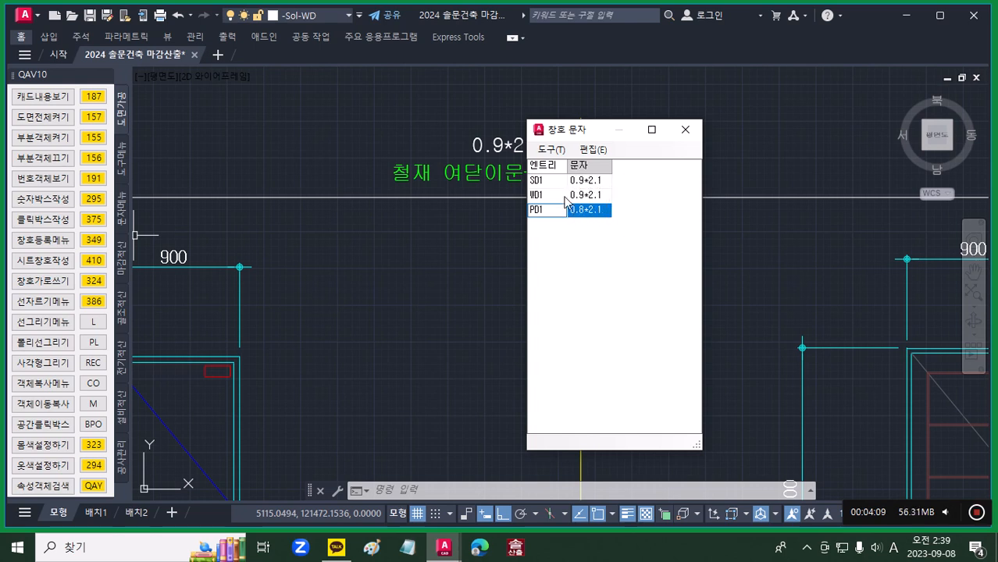
left_click(685, 130)
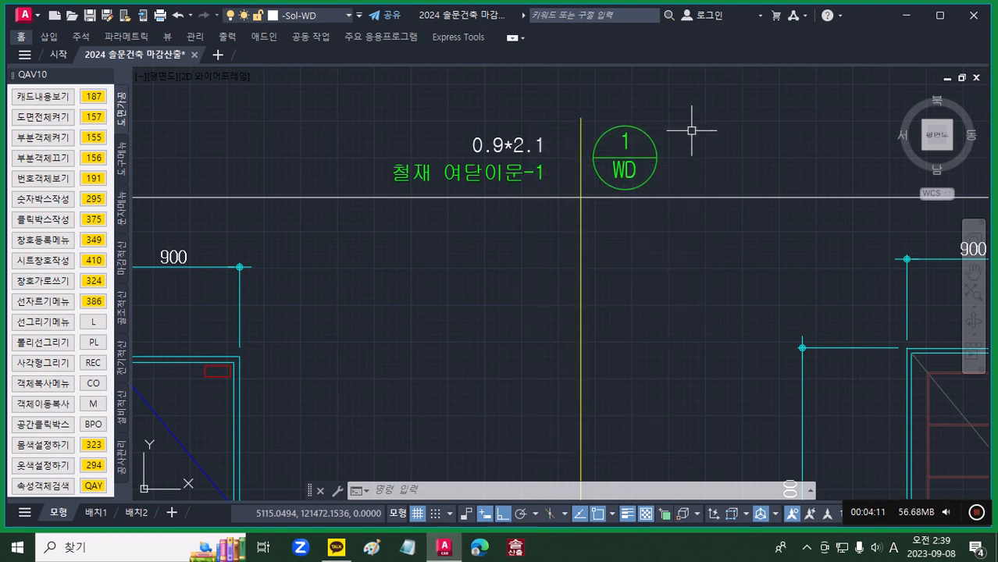
Step: Examine the floor plan (평면도) around unit 101, including its rooms and door and window tags
scroll(632, 241, "down", 2)
scroll(635, 244, "down", 2)
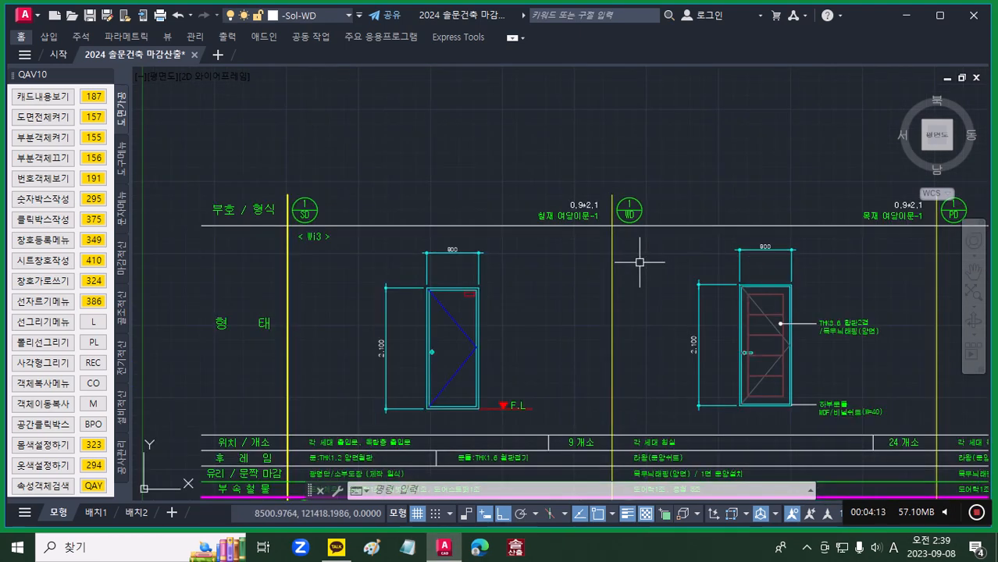
scroll(639, 266, "down", 6)
middle_click_drag(640, 266, 388, 173)
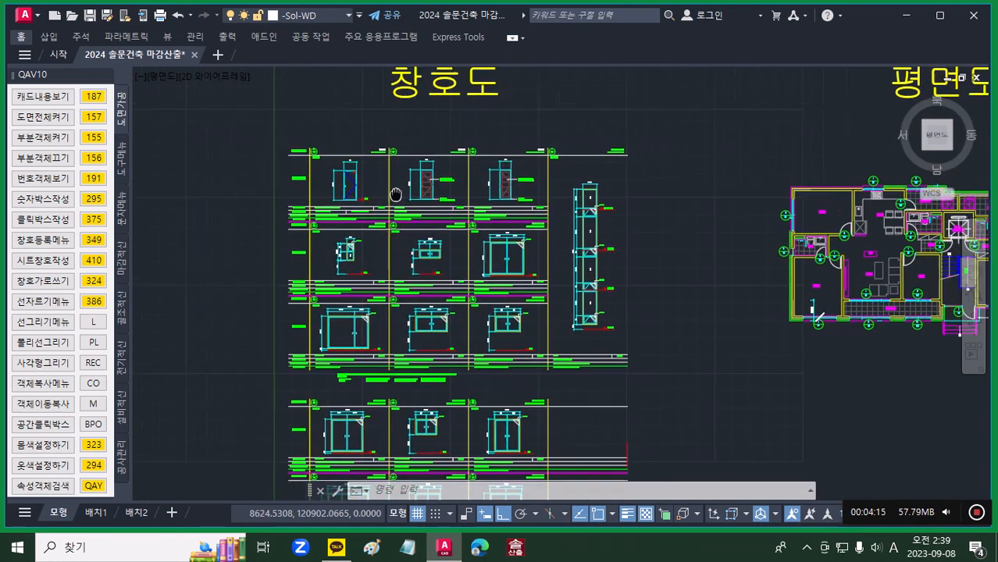
scroll(409, 198, "down", 2)
mouse_move(619, 314)
middle_mouse_down()
mouse_move(571, 271)
mouse_move(561, 308)
middle_mouse_up()
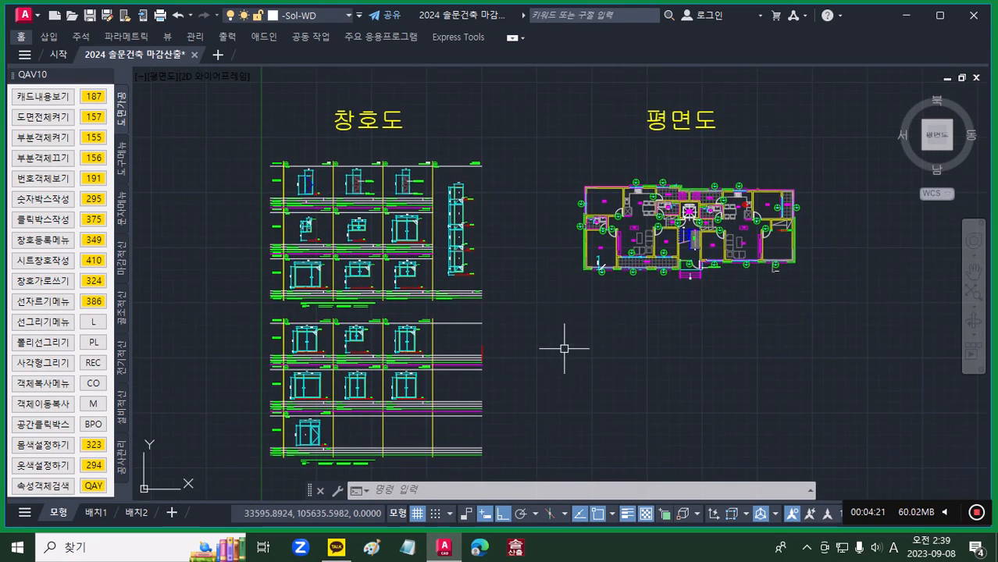
scroll(603, 203, "up", 4)
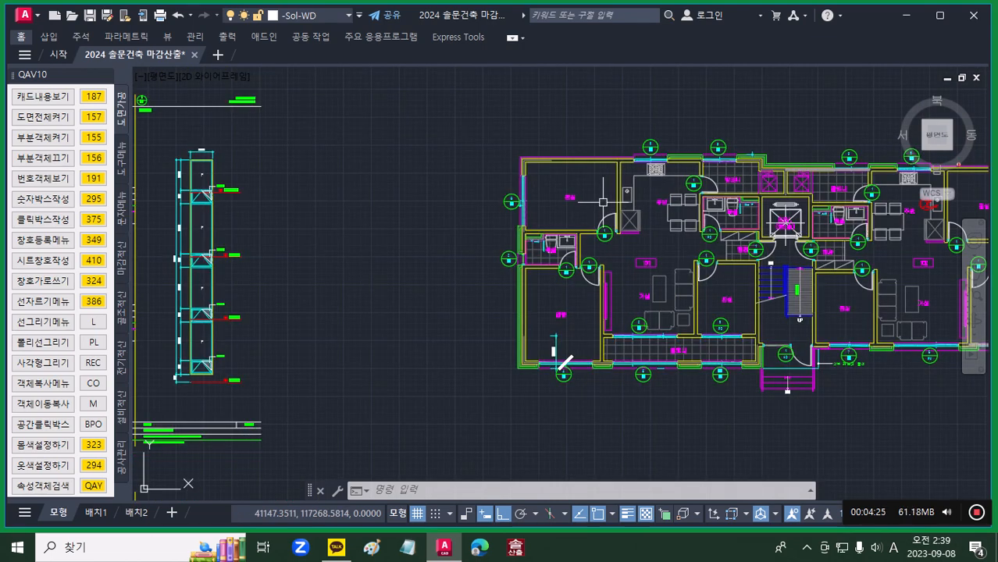
scroll(562, 199, "up", 4)
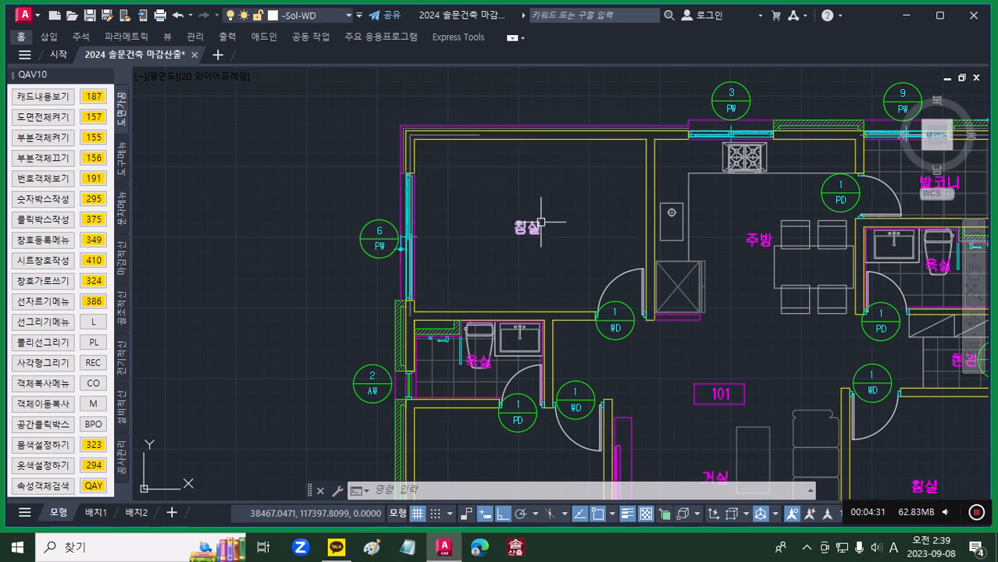
scroll(557, 236, "down", 2)
middle_click_drag(557, 236, 434, 179)
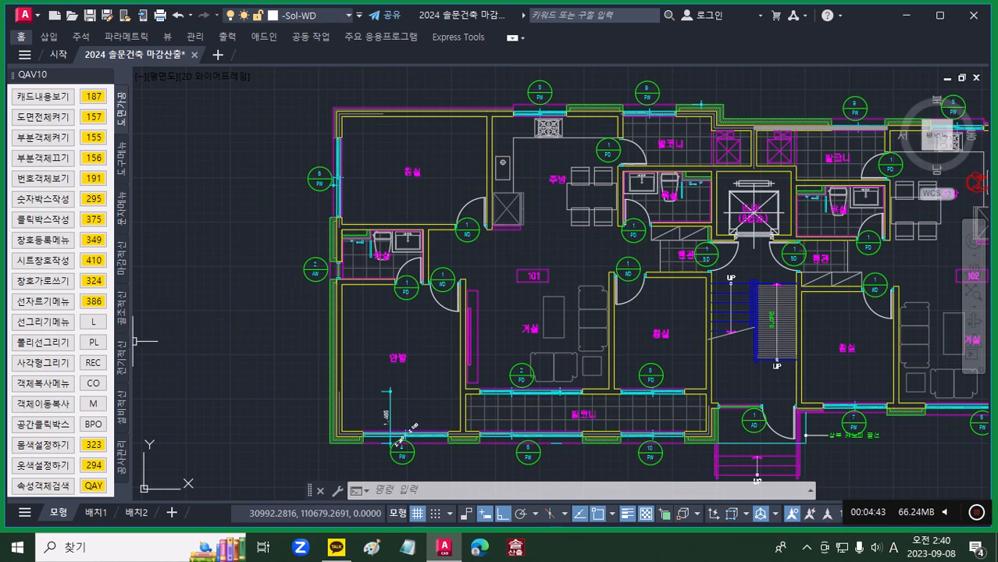
Step: Draw a 4100 by 3050 rectangle along the inner wall faces of unit 101's upper-left bedroom (침실)
left_click(94, 363)
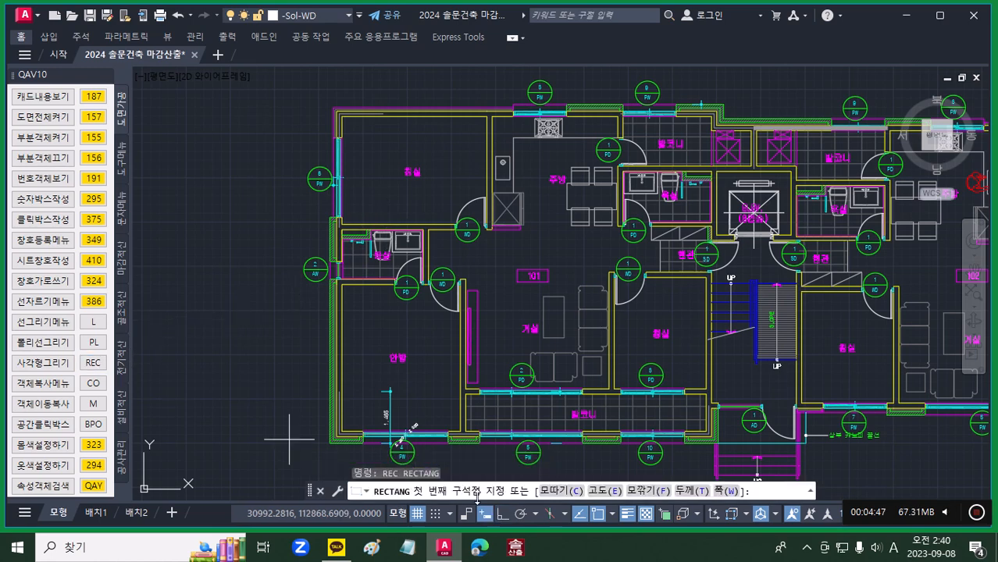
scroll(335, 127, "up", 4)
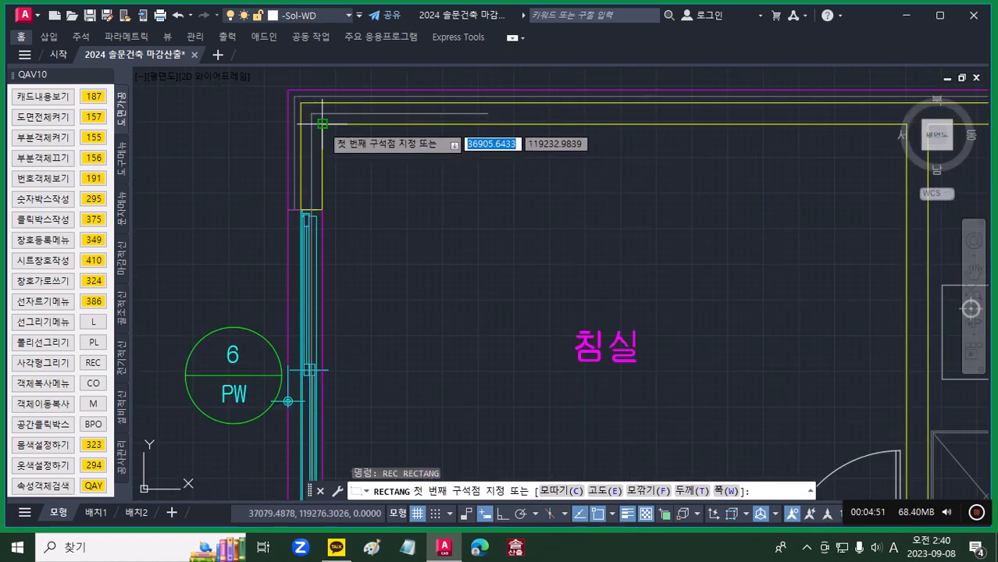
left_click(322, 123)
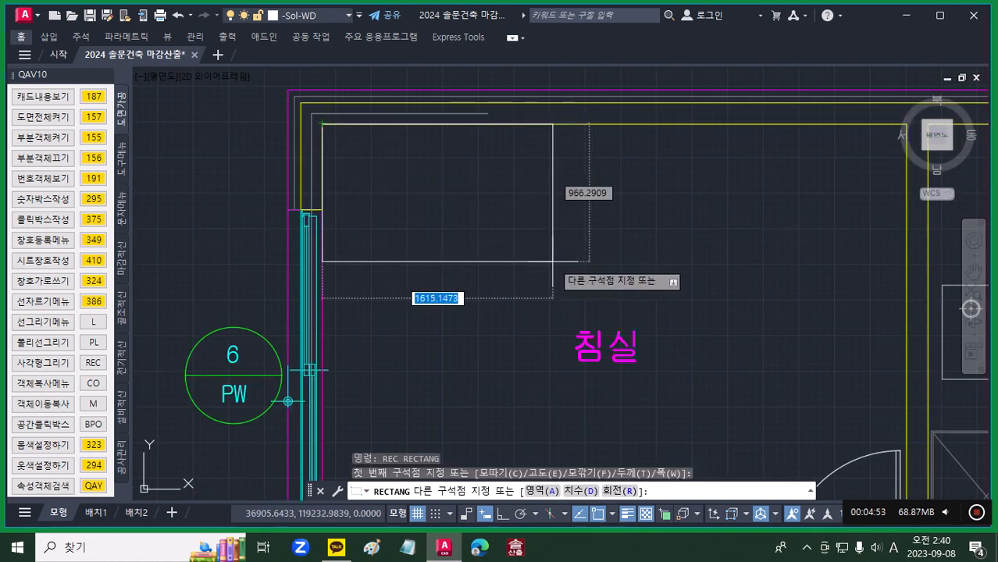
scroll(594, 289, "down", 3)
scroll(703, 391, "up", 5)
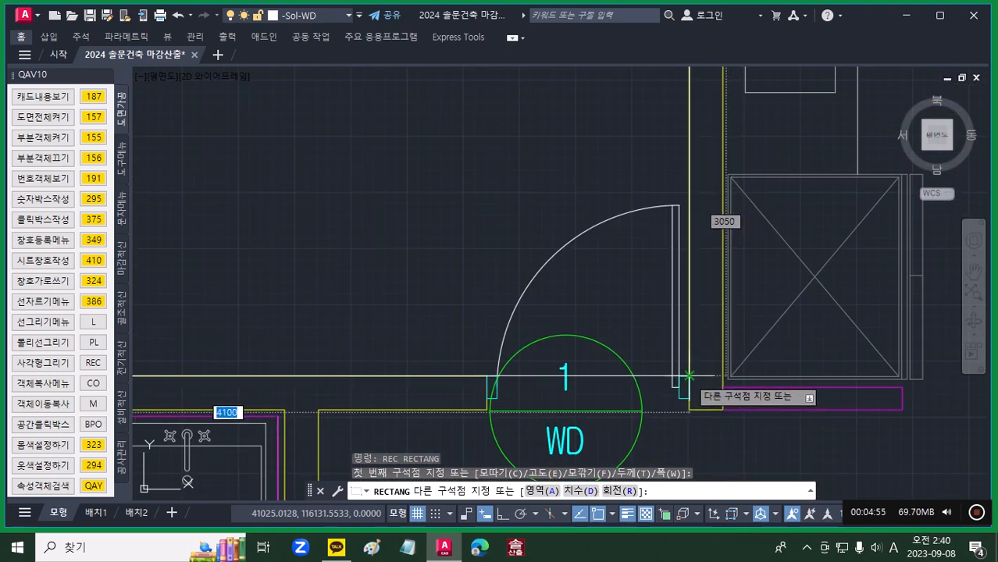
left_click(689, 376)
scroll(535, 297, "down", 3)
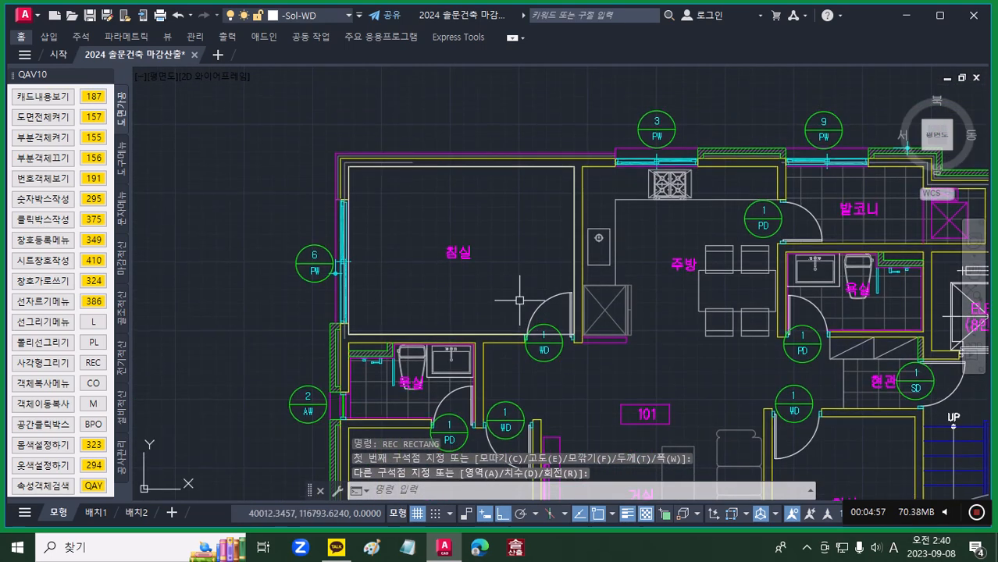
Step: Make layer -0001 current by running the layer command 1
scroll(492, 172, "up", 1)
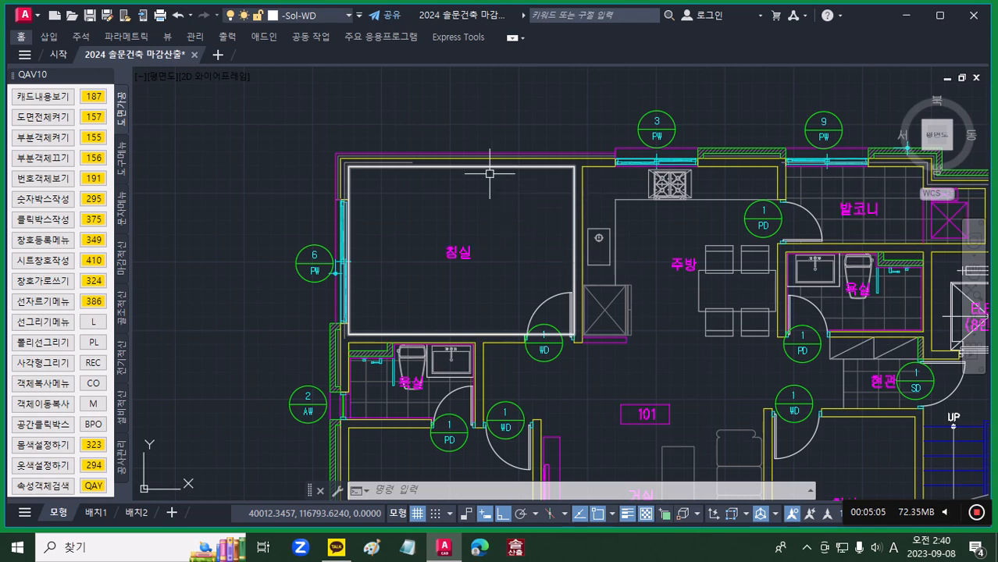
scroll(490, 216, "down", 2)
middle_click_drag(502, 232, 482, 160)
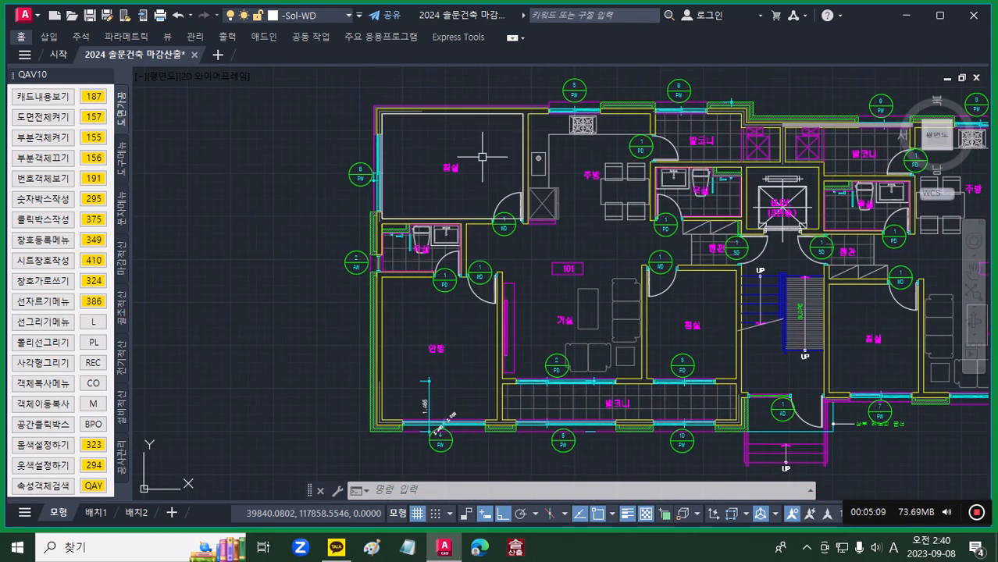
middle_click_drag(483, 154, 463, 172)
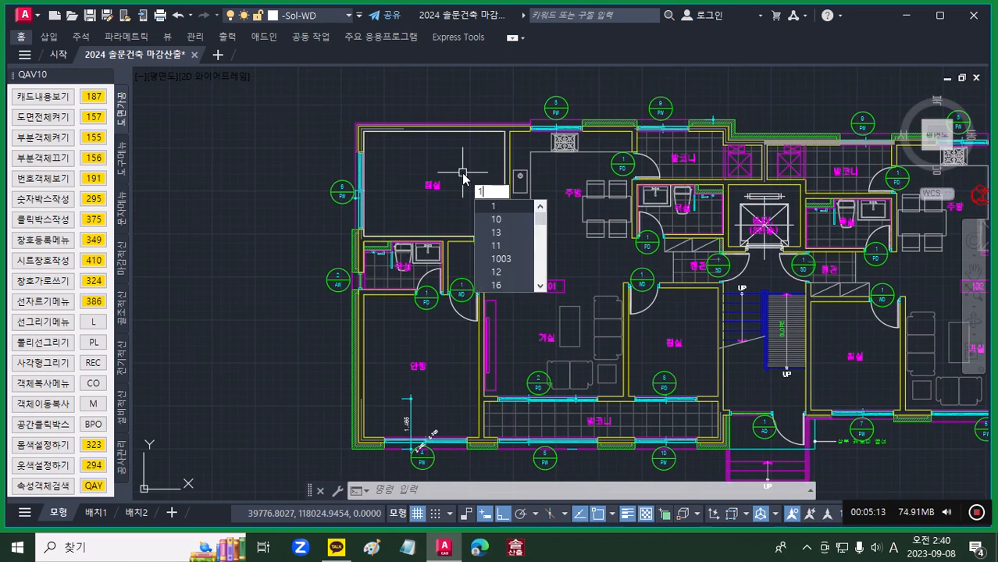
key("Return")
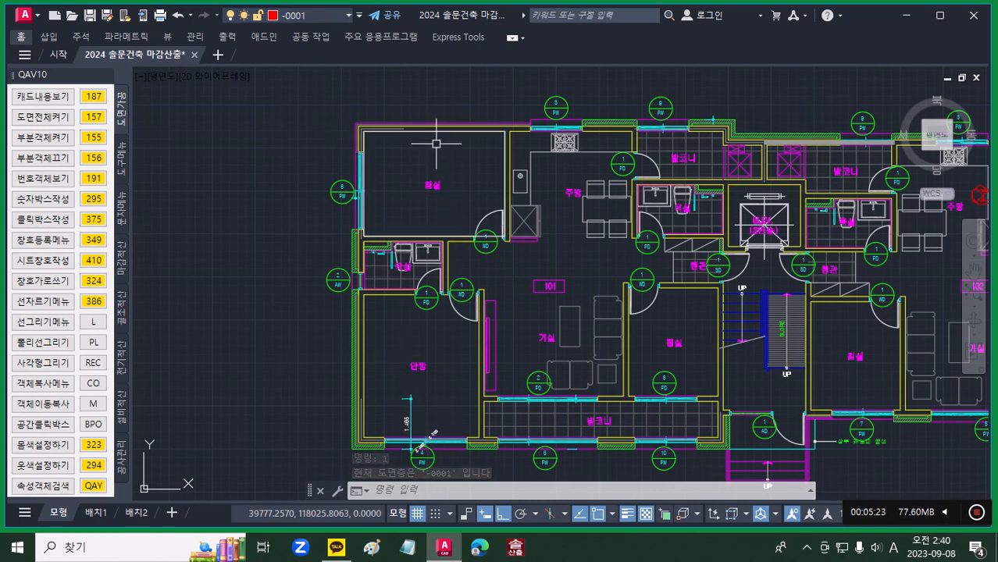
Step: Move the bedroom's rectangular outline to layer -0001 with the layer command 1 and check its layer
scroll(436, 143, "up", 2)
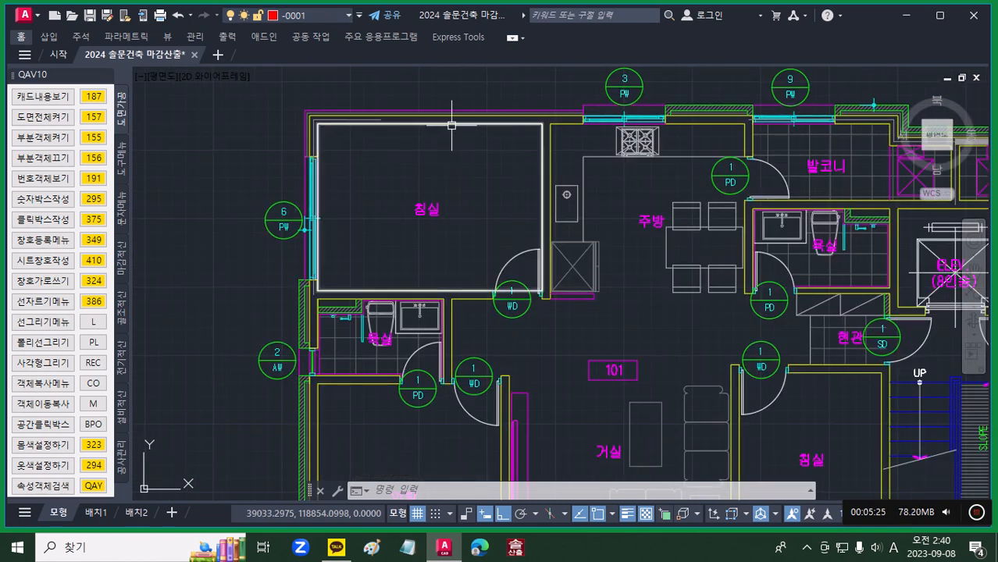
left_click(451, 125)
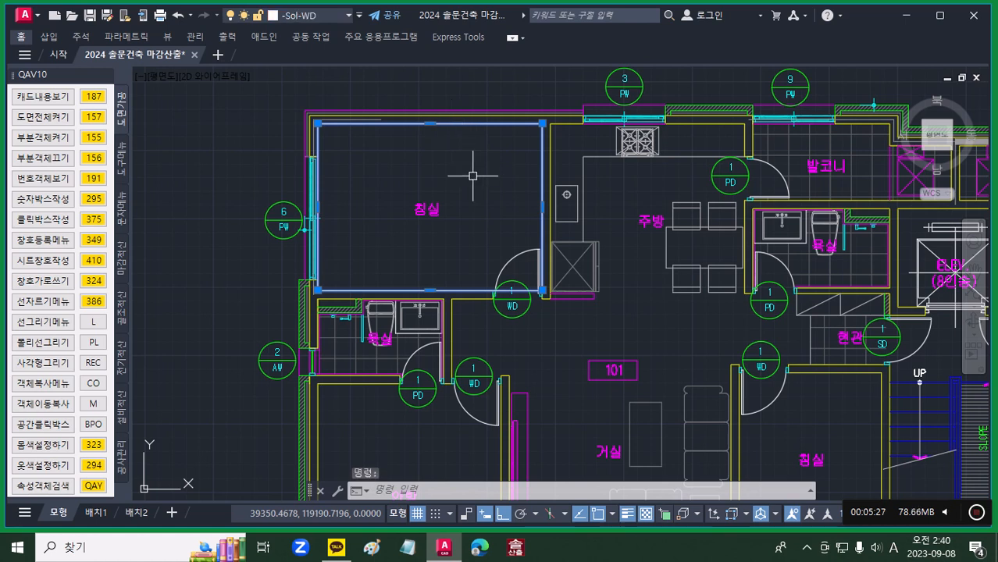
type("1")
key("Return")
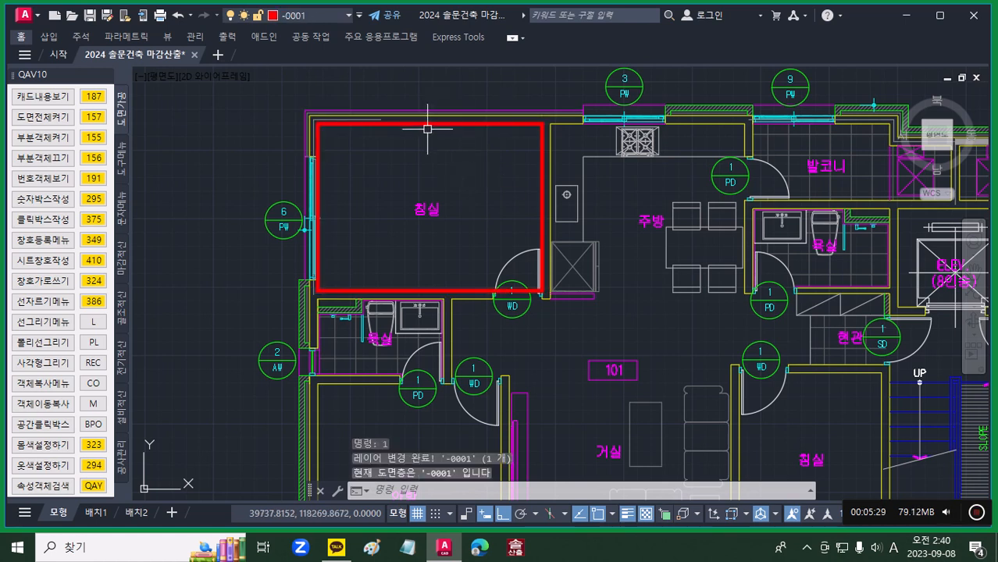
mouse_move(432, 123)
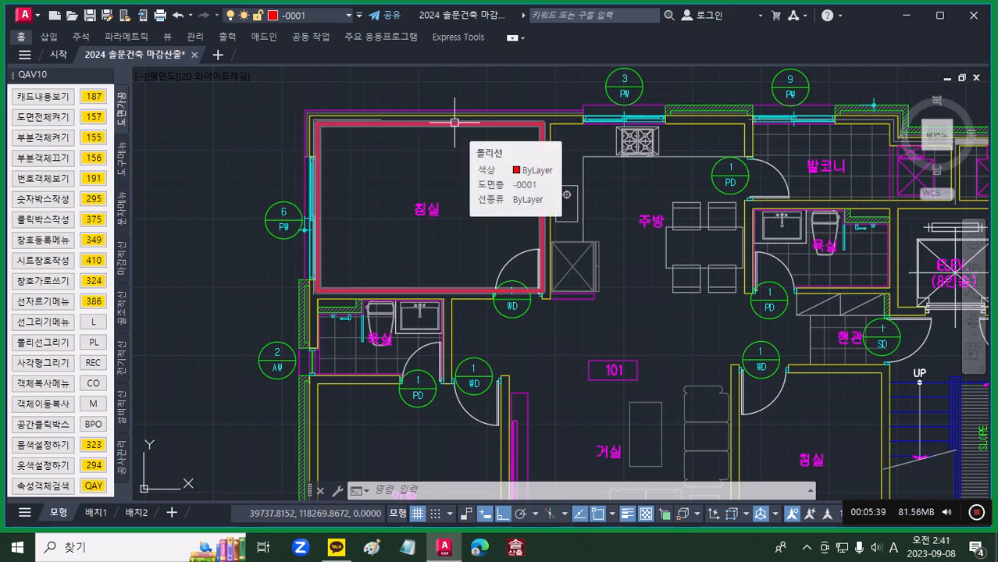
Step: Start a polyline at the bathroom's (욕실) wall corner beside the hatched projection and run it along the upper wall to the right corner
middle_click_drag(448, 331, 466, 212)
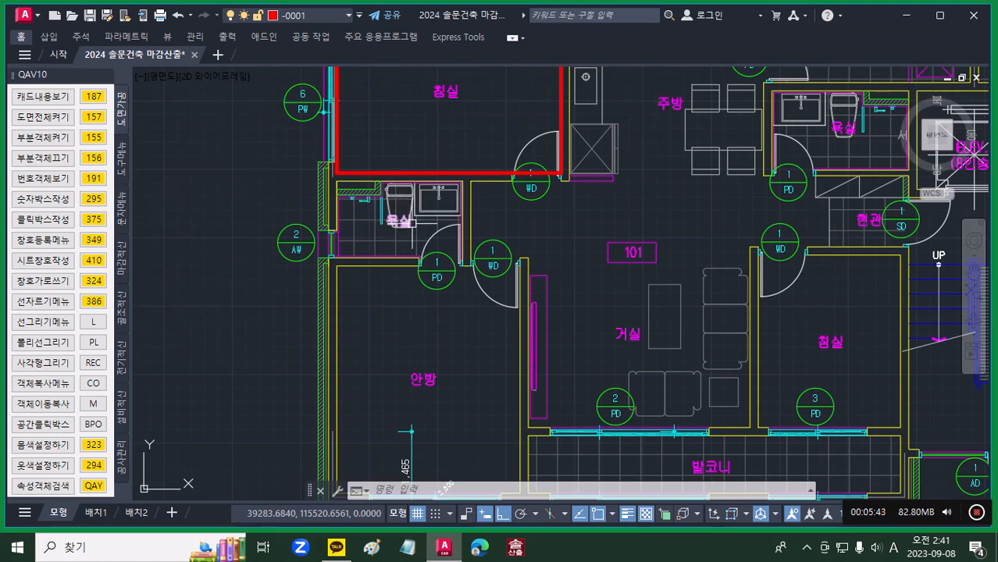
scroll(349, 201, "up", 5)
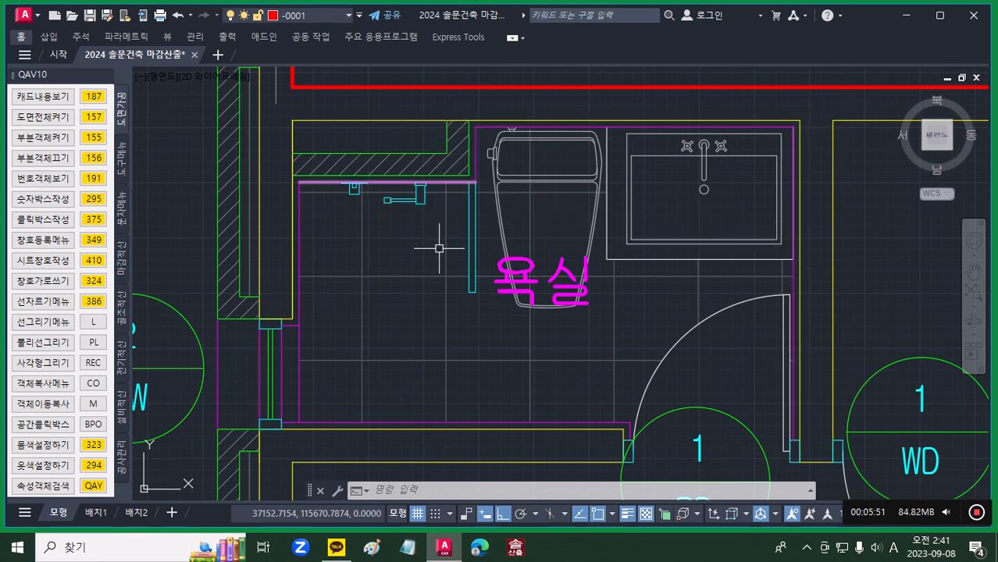
left_click(93, 343)
scroll(478, 109, "up", 5)
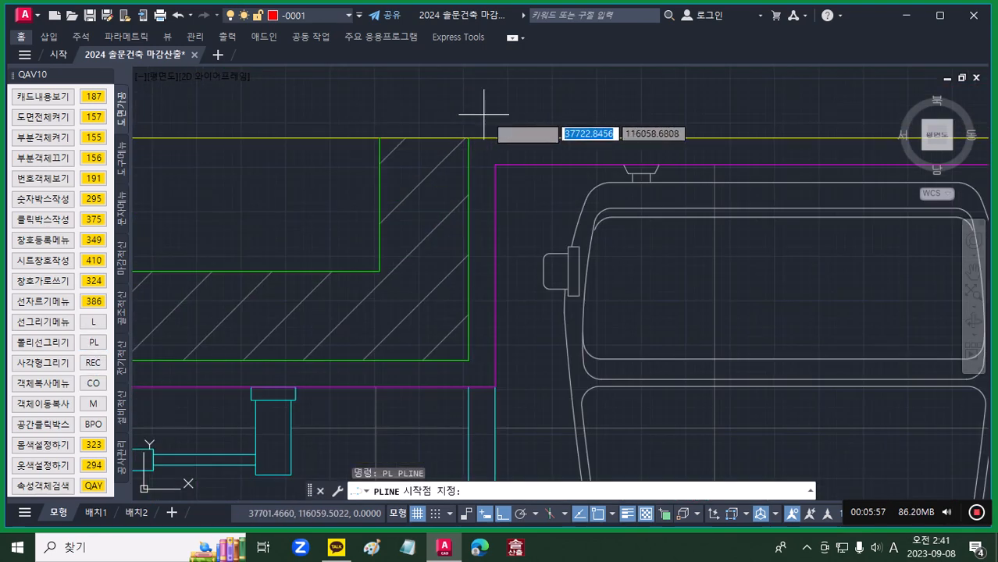
scroll(469, 136, "up", 5)
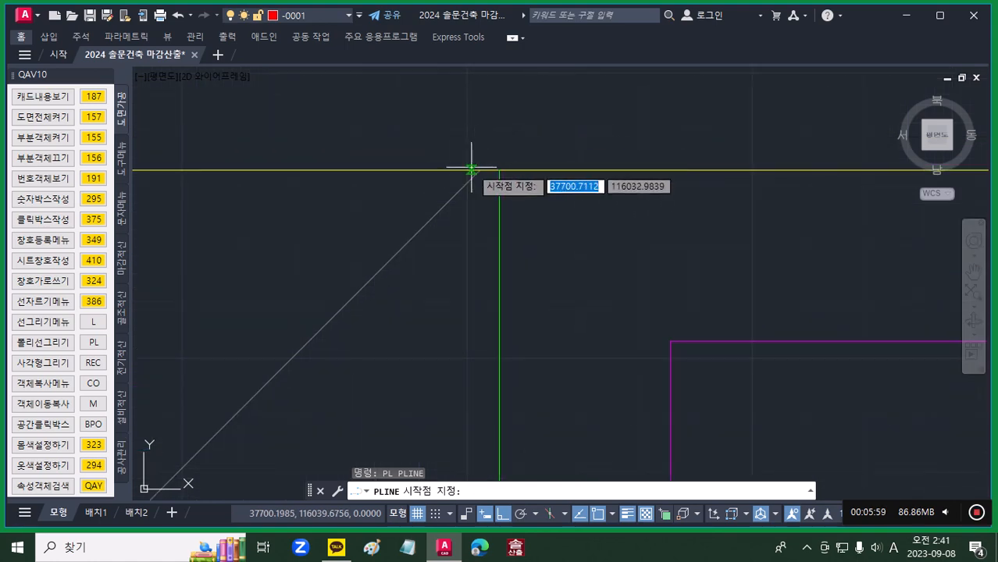
left_click(499, 170)
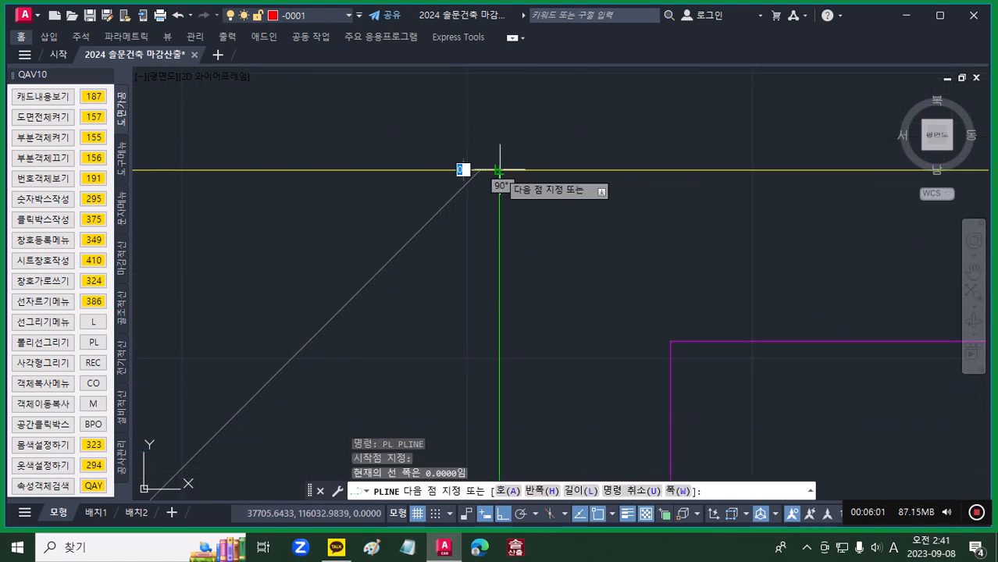
scroll(500, 171, "down", 2)
scroll(499, 170, "down", 4)
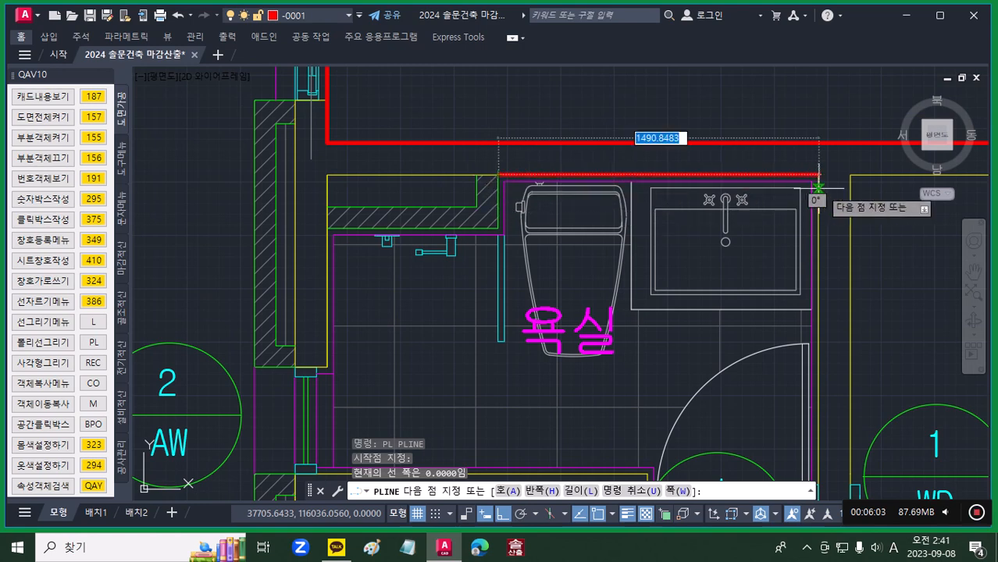
scroll(816, 187, "up", 3)
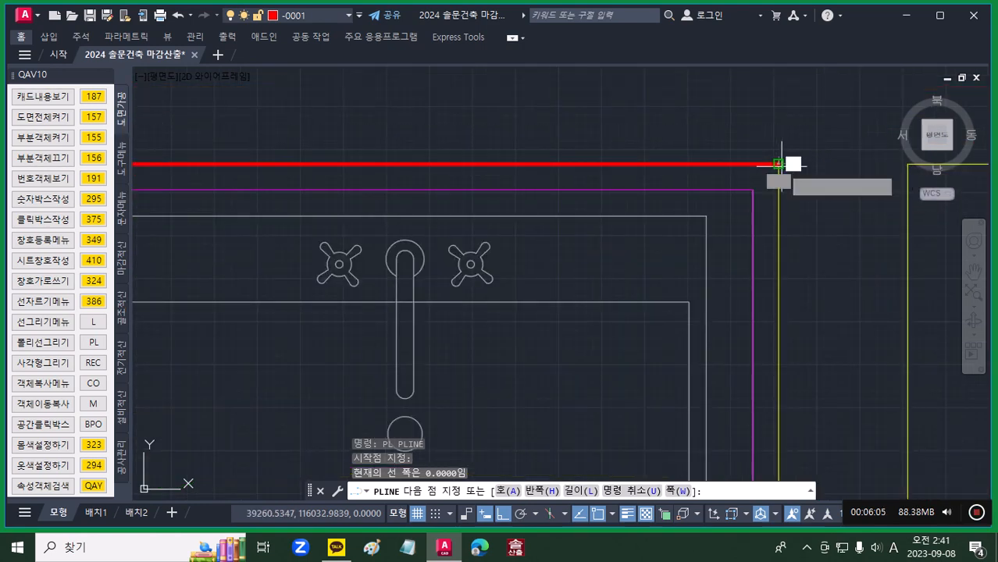
left_click(779, 161)
Step: Continue the bathroom polyline 1450 down the right wall to the PD door frame's upper corner
scroll(773, 199, "down", 4)
scroll(780, 223, "down", 4)
middle_click_drag(772, 364, 780, 292)
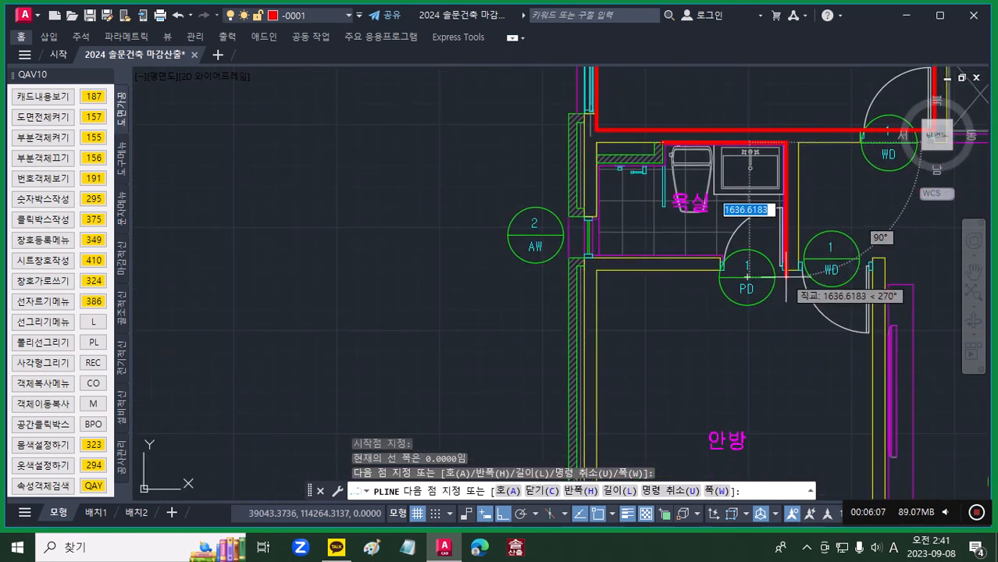
scroll(789, 275, "up", 8)
scroll(769, 233, "down", 5)
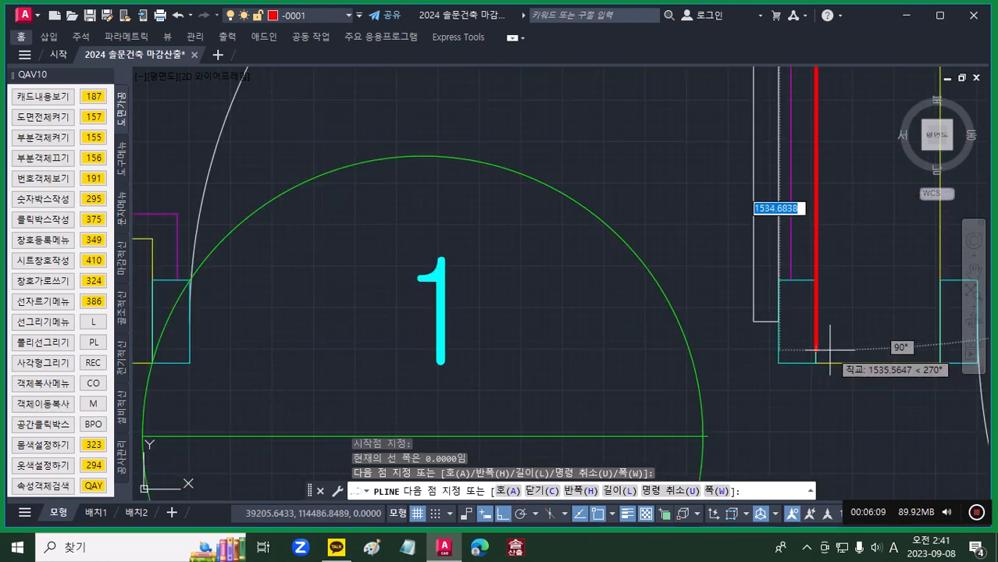
scroll(822, 311, "up", 4)
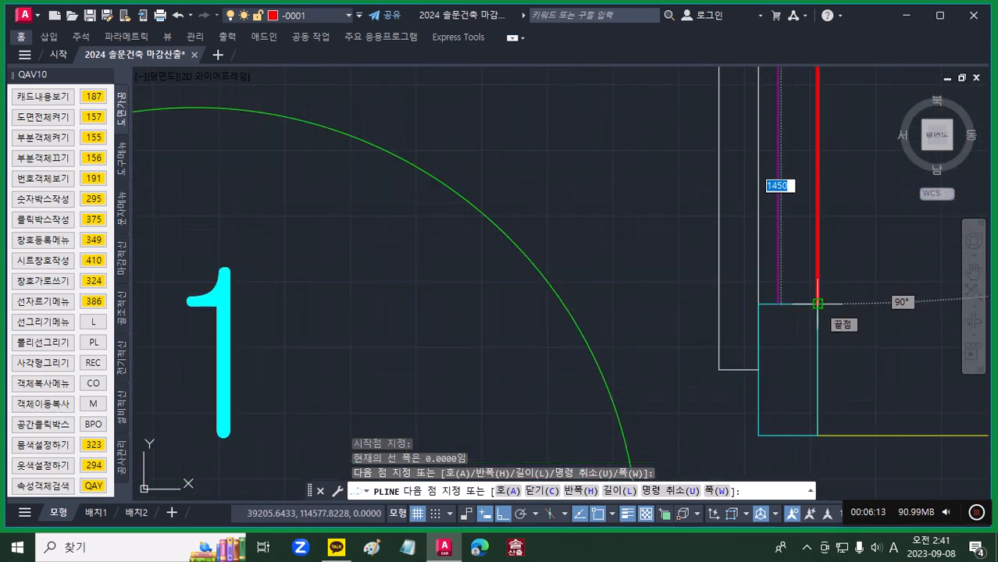
left_click(817, 304)
Step: Carry the bathroom polyline across the PD door opening to the opposite jamb and up to the inner wall corner
scroll(420, 332, "down", 2)
middle_click_drag(418, 333, 866, 315)
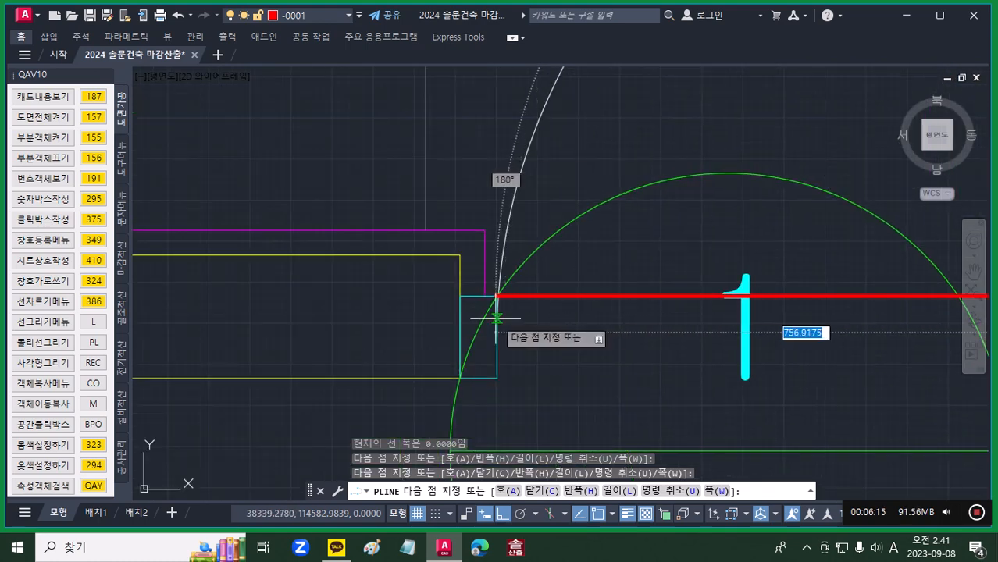
left_click(460, 298)
left_click(460, 255)
Step: Extend the bathroom polyline 1550 along the lower wall and 500 up across the AW window opening
scroll(414, 269, "down", 4)
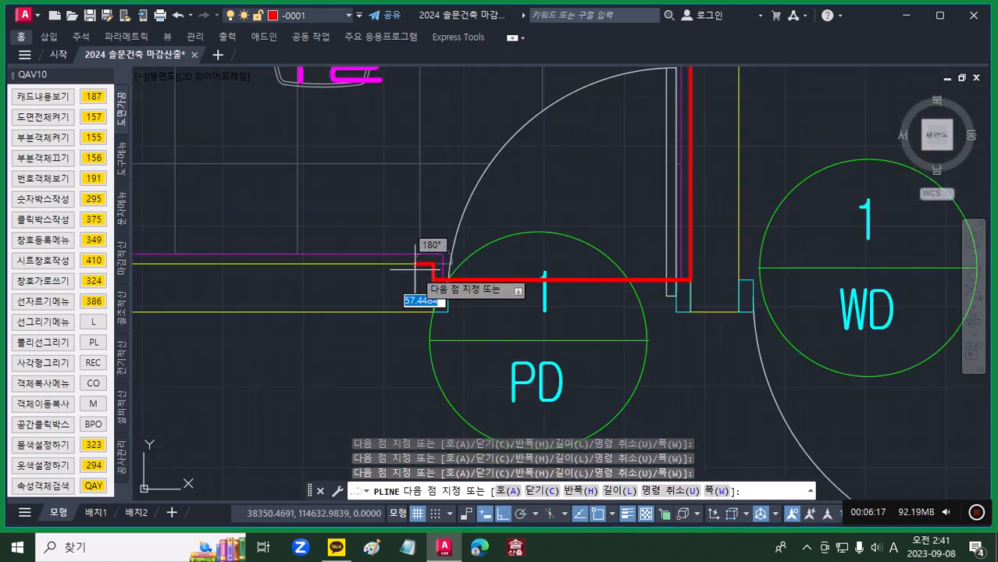
middle_click_drag(415, 270, 955, 370)
scroll(479, 364, "up", 6)
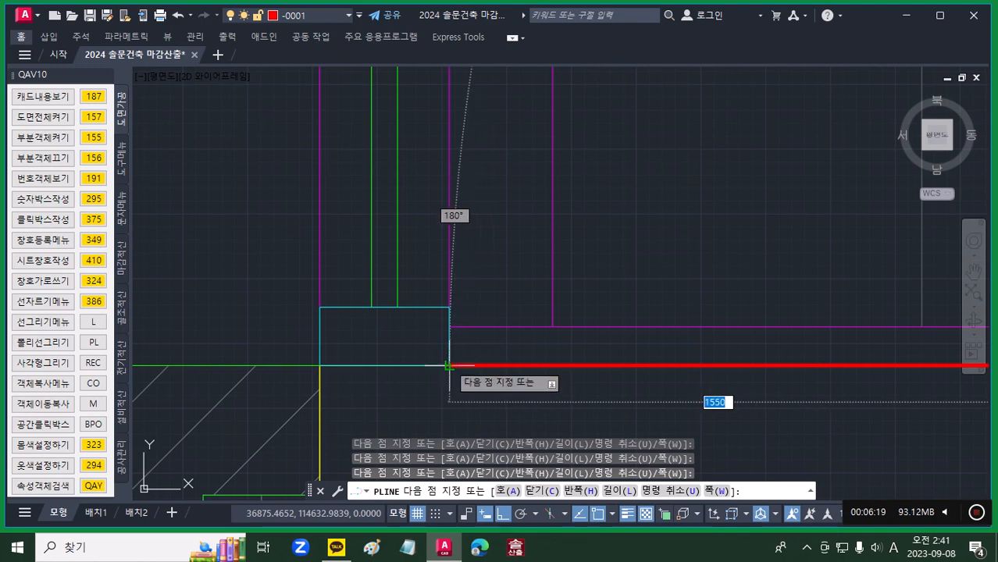
left_click(449, 365)
scroll(459, 277, "up", 4)
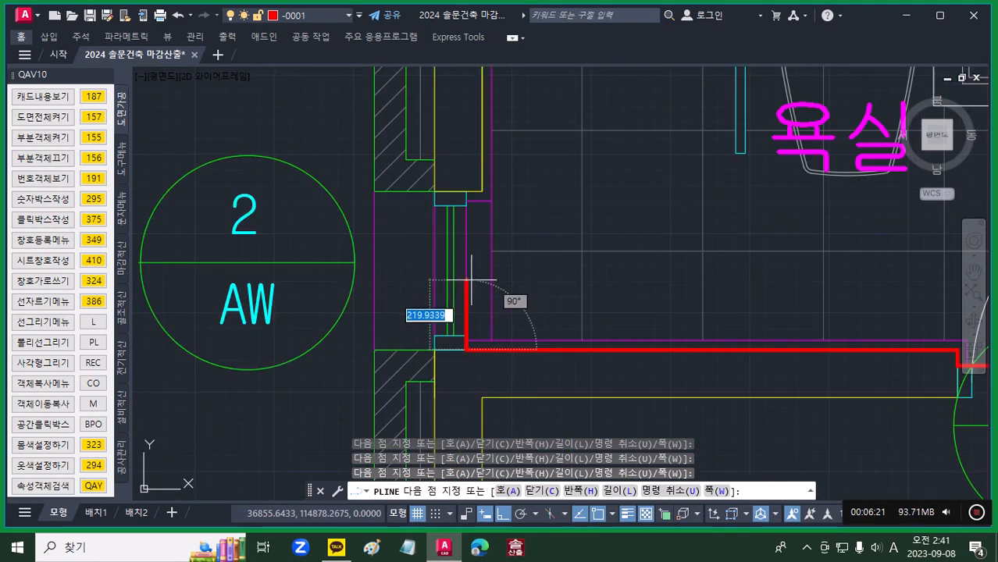
middle_click_drag(466, 209, 474, 281)
scroll(474, 281, "up", 5)
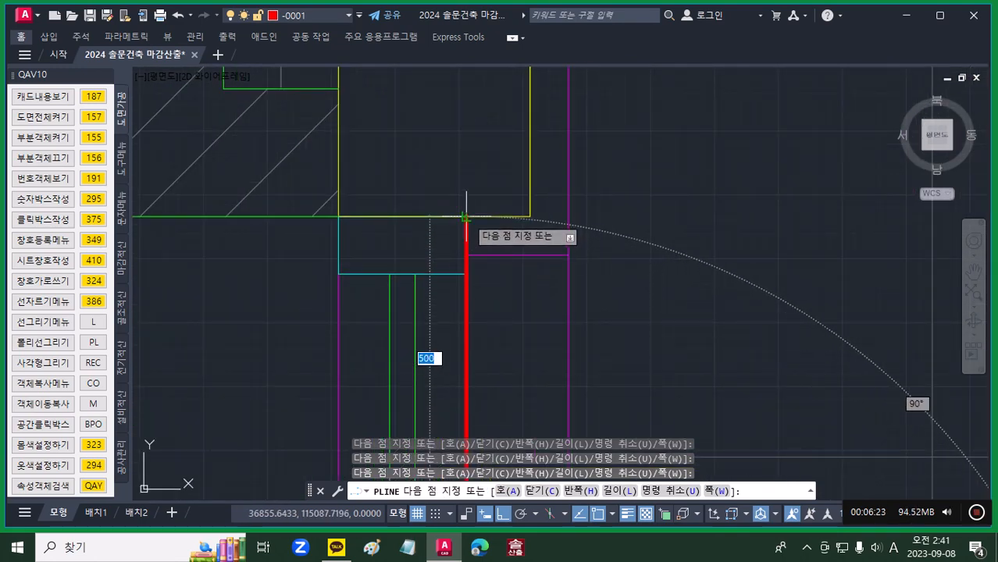
left_click(466, 217)
Step: Step the bathroom polyline in to the wall face above the AW window and run it up to the hatched wall's underside
scroll(504, 376, "up", 4)
scroll(457, 345, "up", 2)
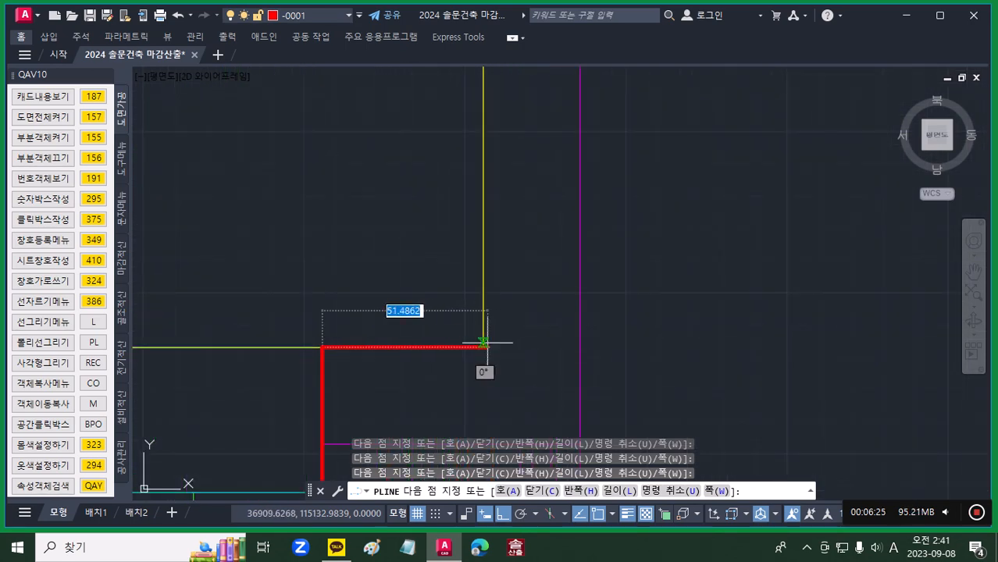
left_click(486, 345)
scroll(531, 282, "down", 6)
middle_click_drag(532, 309, 517, 468)
middle_click_drag(521, 251, 506, 452)
middle_click_drag(518, 220, 508, 361)
scroll(475, 287, "up", 6)
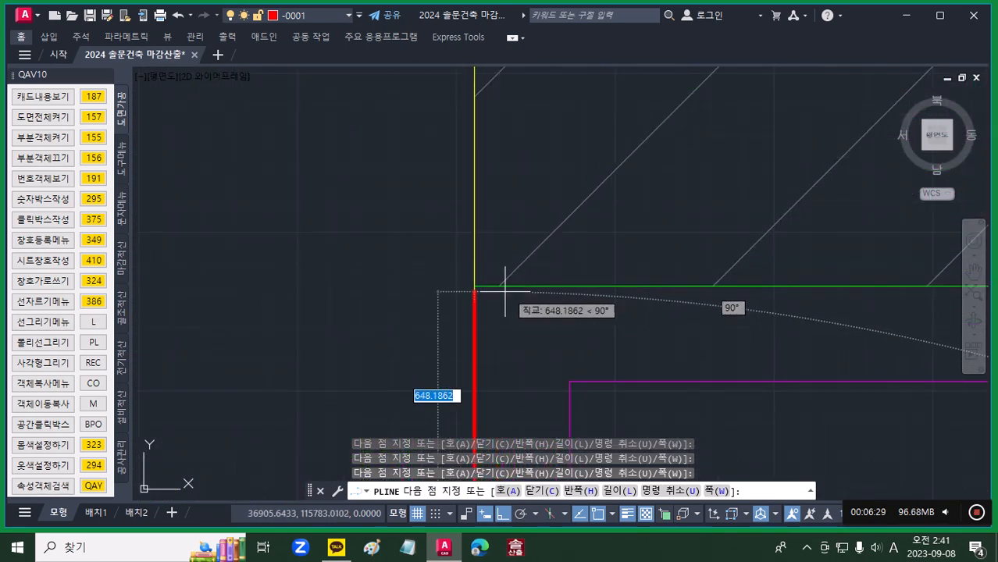
Step: Run the bathroom polyline along the underside of the hatched wall to its outer corner near the toilet
scroll(547, 306, "down", 6)
middle_click_drag(634, 328, 381, 292)
middle_click_drag(607, 290, 385, 308)
scroll(695, 275, "up", 6)
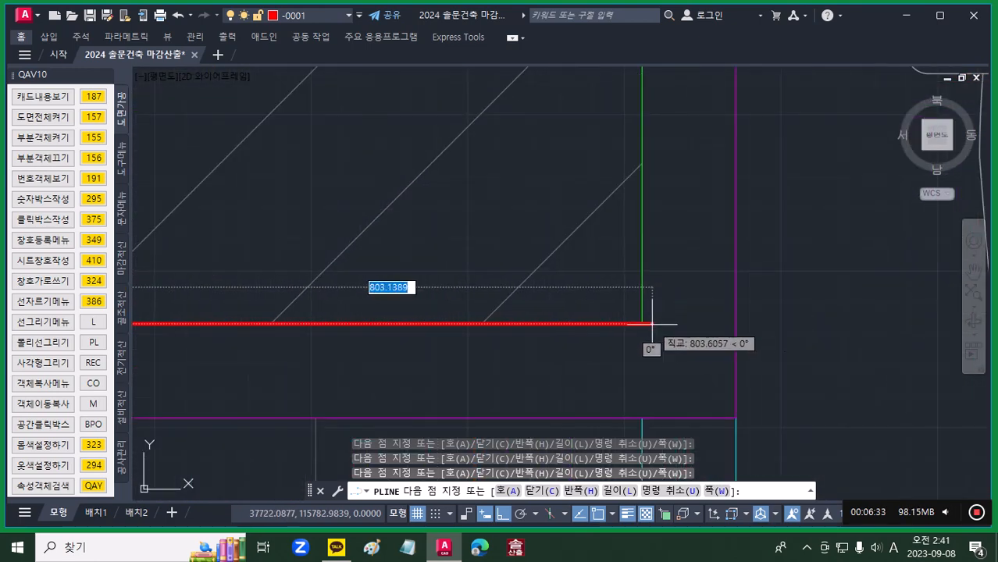
left_click(642, 323)
Step: Finish the bathroom outline by closing the polyline up the hatched wall's side to its start point
scroll(665, 319, "down", 8)
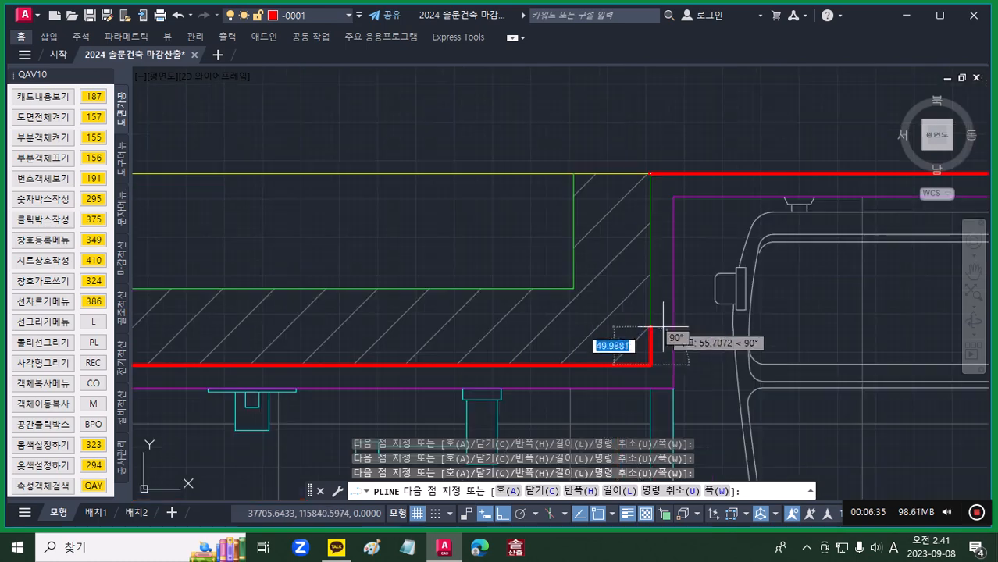
middle_click_drag(662, 343, 639, 471)
middle_click_drag(639, 379, 623, 188)
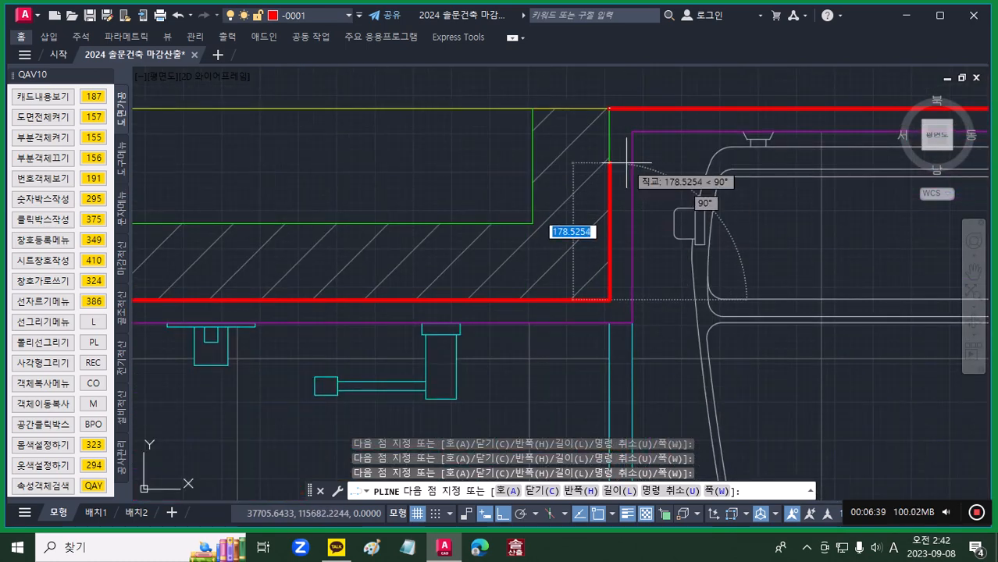
right_click(626, 165)
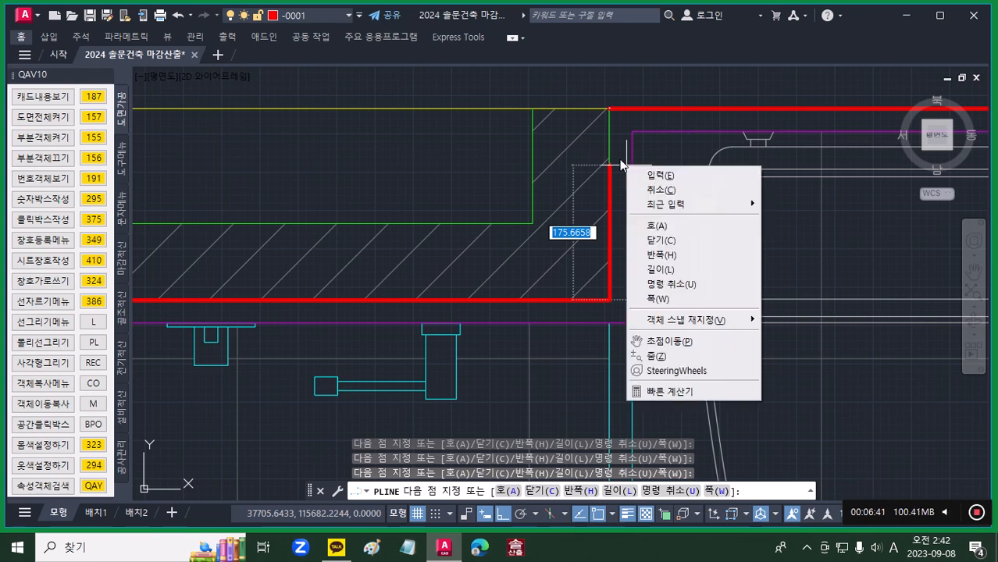
left_click(660, 246)
scroll(660, 223, "down", 4)
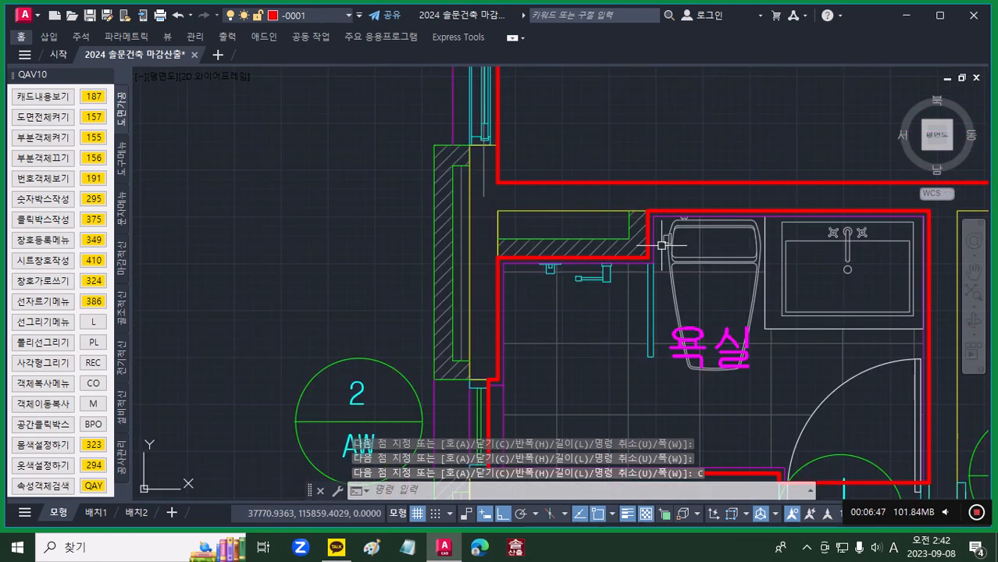
Step: Insert the WD1 size text 0.9*2.1 from the door and window list onto the WD symbol at the upper bedroom's door
mouse_move(675, 338)
middle_mouse_down()
mouse_move(527, 291)
mouse_move(485, 234)
middle_mouse_up()
scroll(500, 295, "down", 4)
scroll(550, 241, "down", 5)
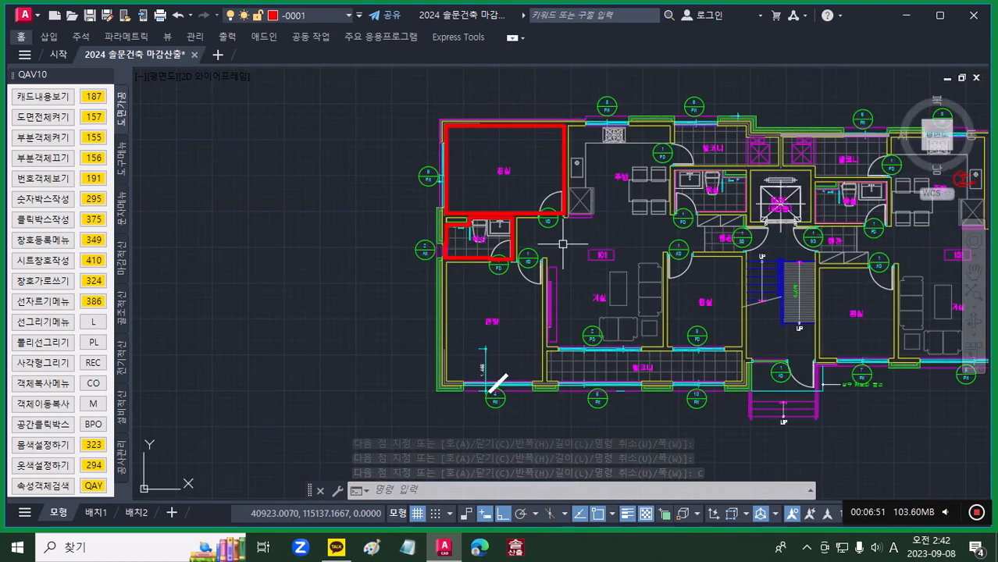
middle_click_drag(572, 383, 558, 375)
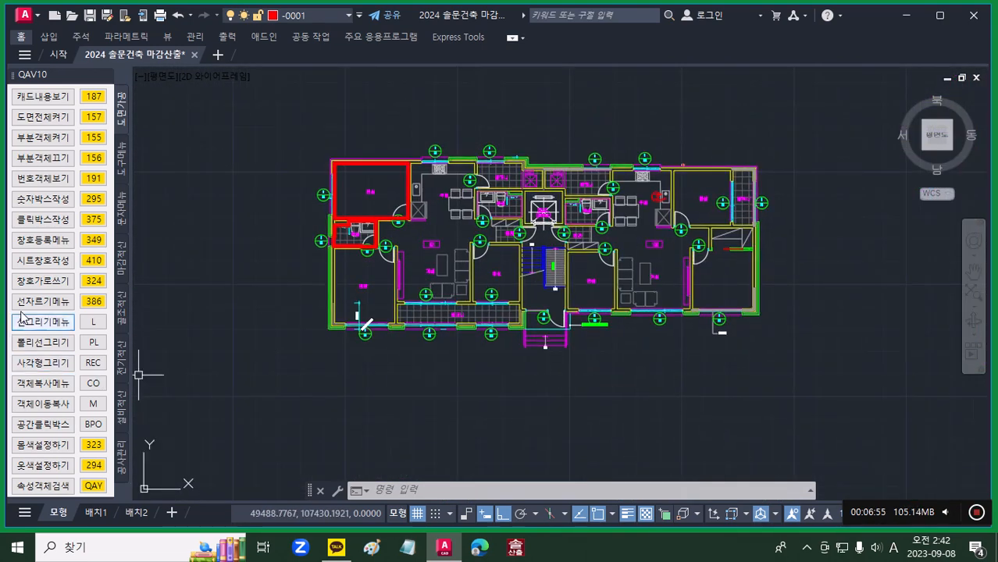
left_click(97, 243)
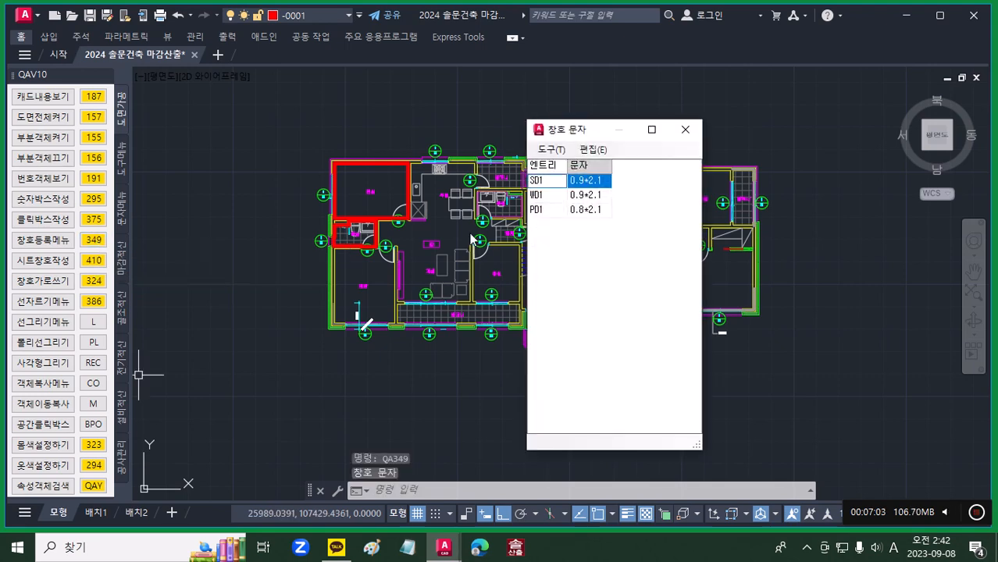
scroll(393, 236, "up", 8)
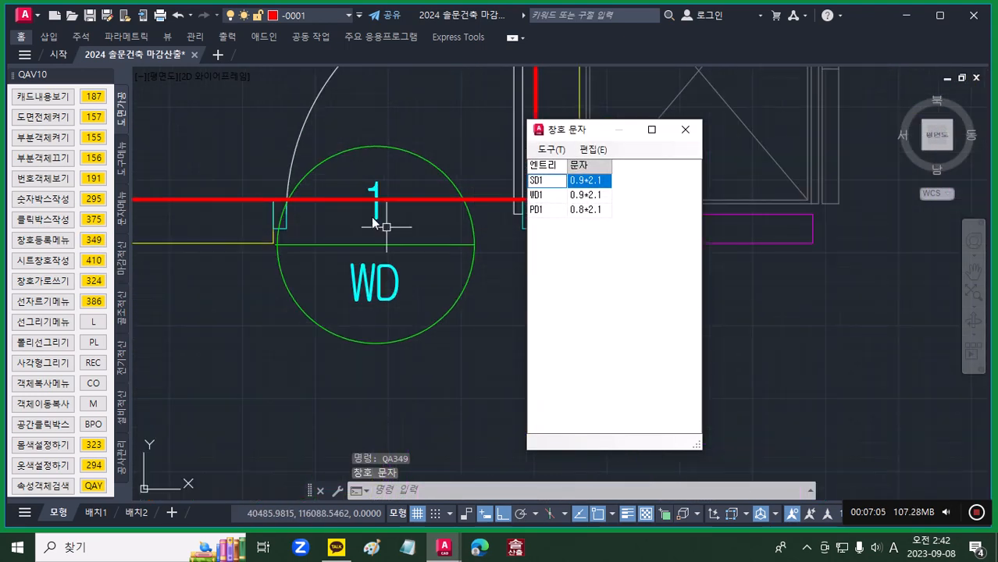
left_click(584, 199)
left_click(555, 152)
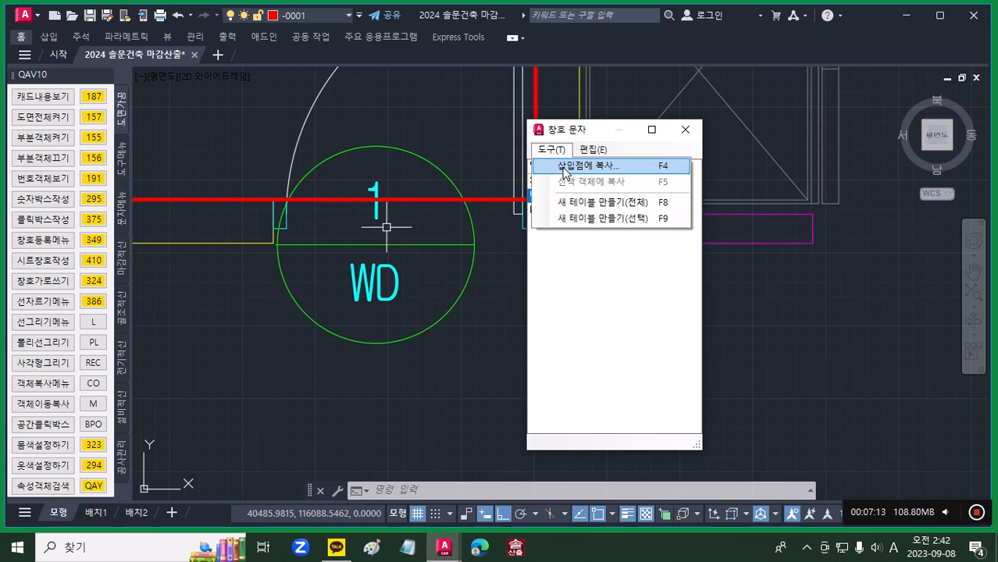
left_click(564, 167)
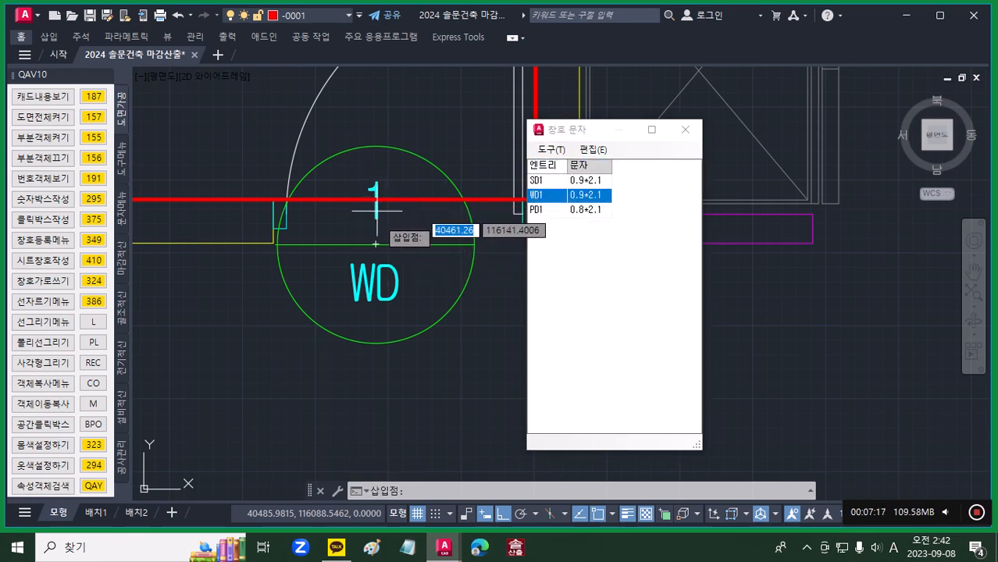
left_click(388, 223)
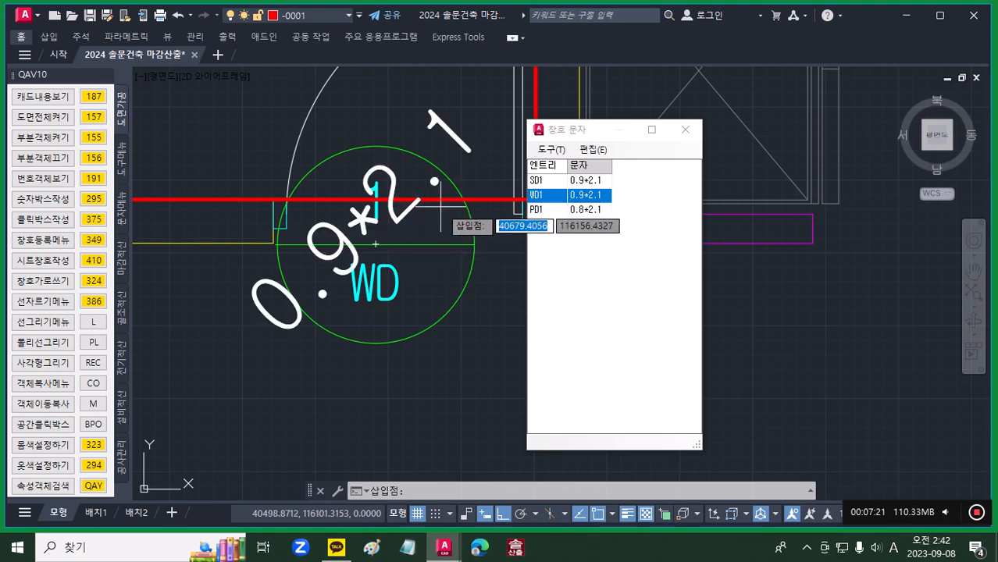
scroll(375, 251, "down", 6)
middle_click_drag(396, 348, 411, 213)
scroll(368, 238, "up", 5)
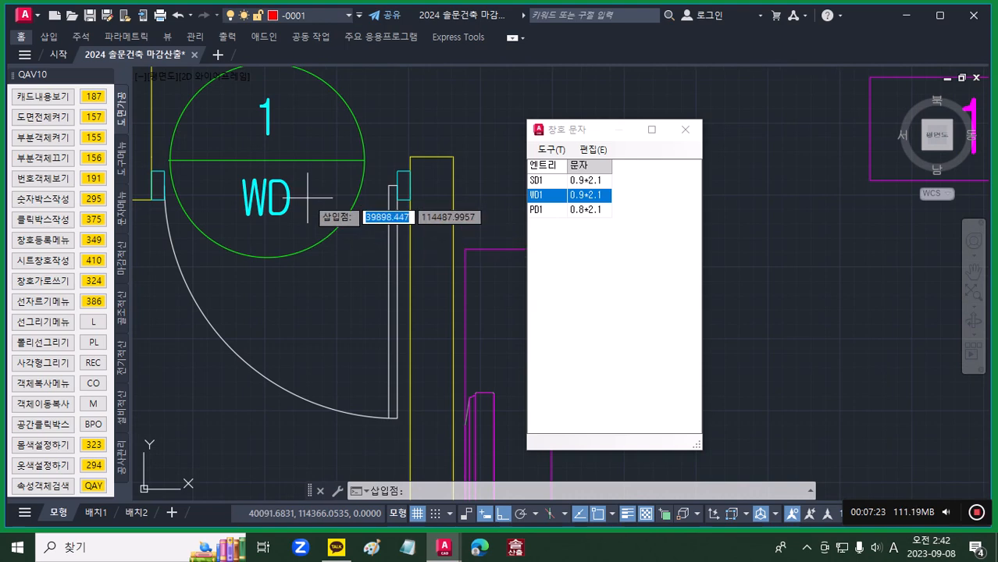
left_click(686, 130)
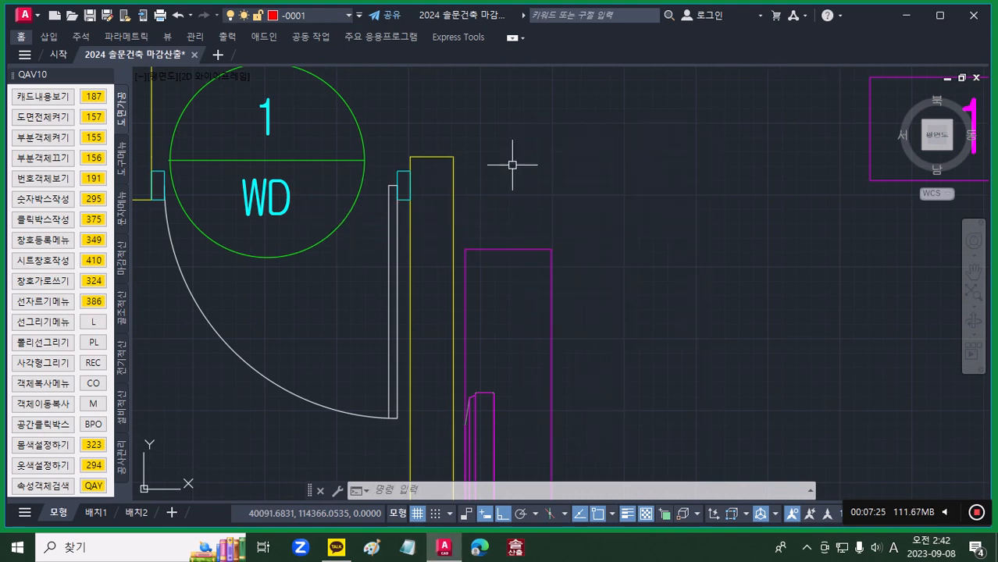
Step: Delete the 0.9*2.1 size text from the WD symbol at the upper bedroom's door
scroll(506, 164, "down", 3)
scroll(504, 168, "down", 2)
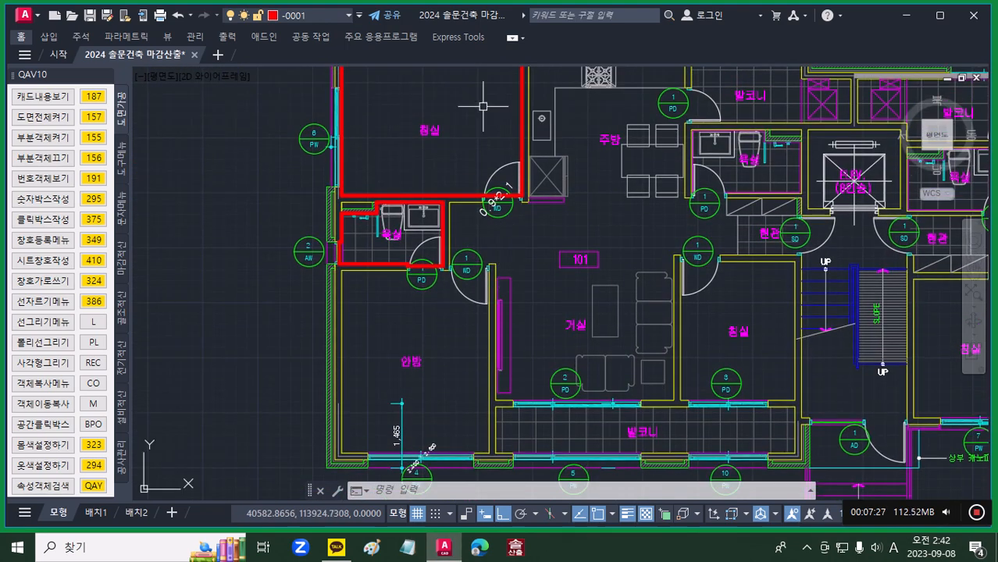
scroll(489, 202, "up", 4)
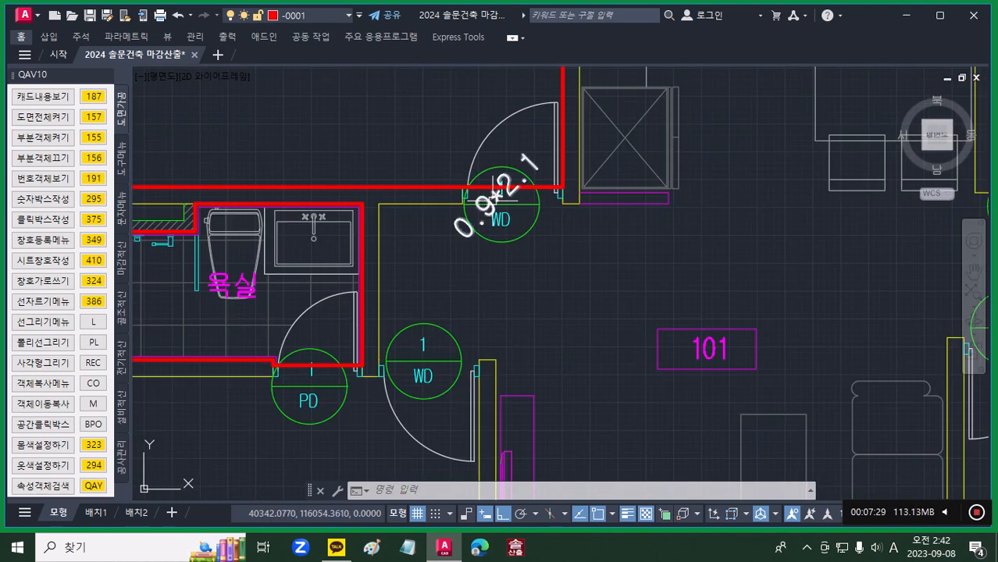
scroll(488, 201, "down", 2)
scroll(488, 201, "down", 2)
scroll(489, 200, "up", 2)
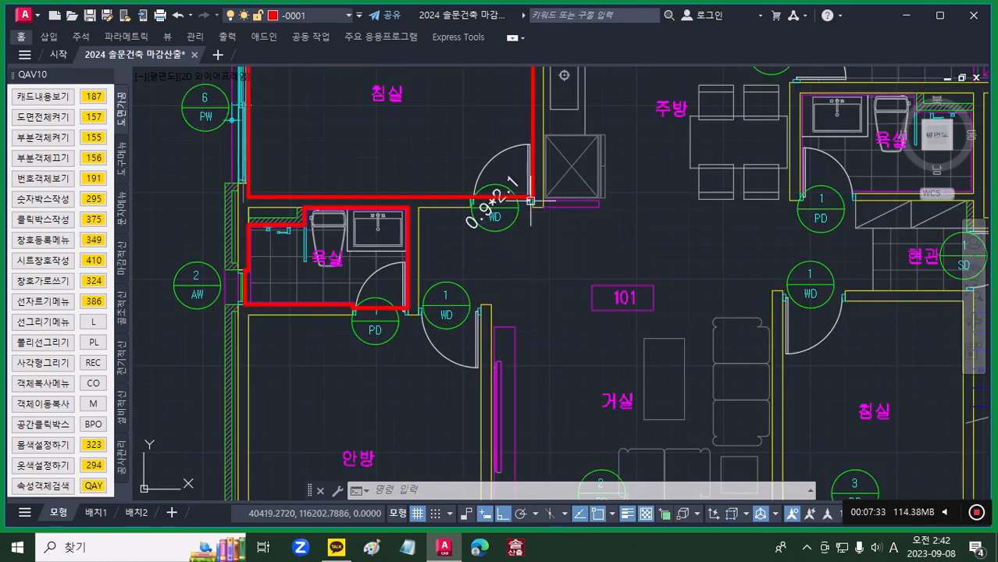
scroll(508, 211, "up", 4)
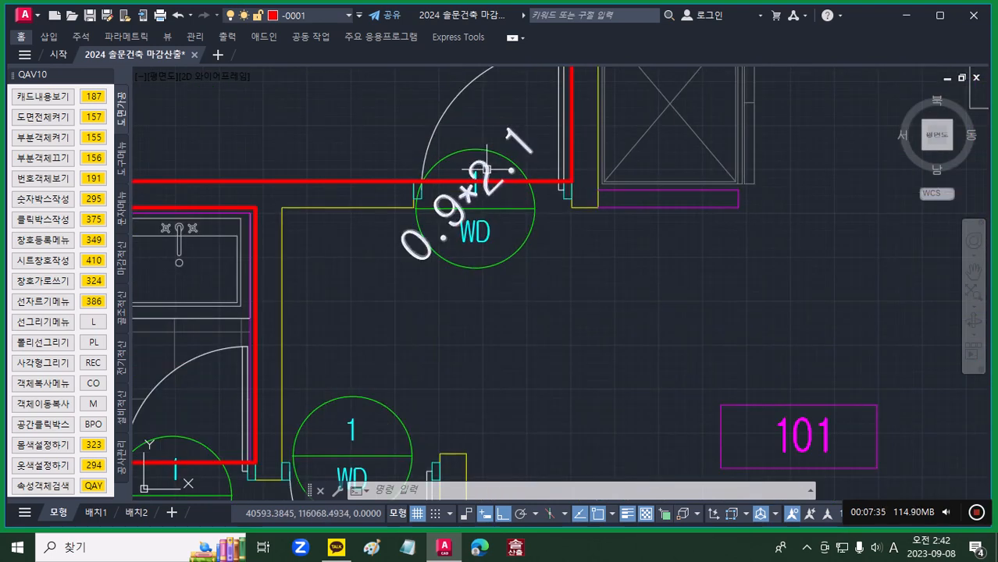
left_click(489, 173)
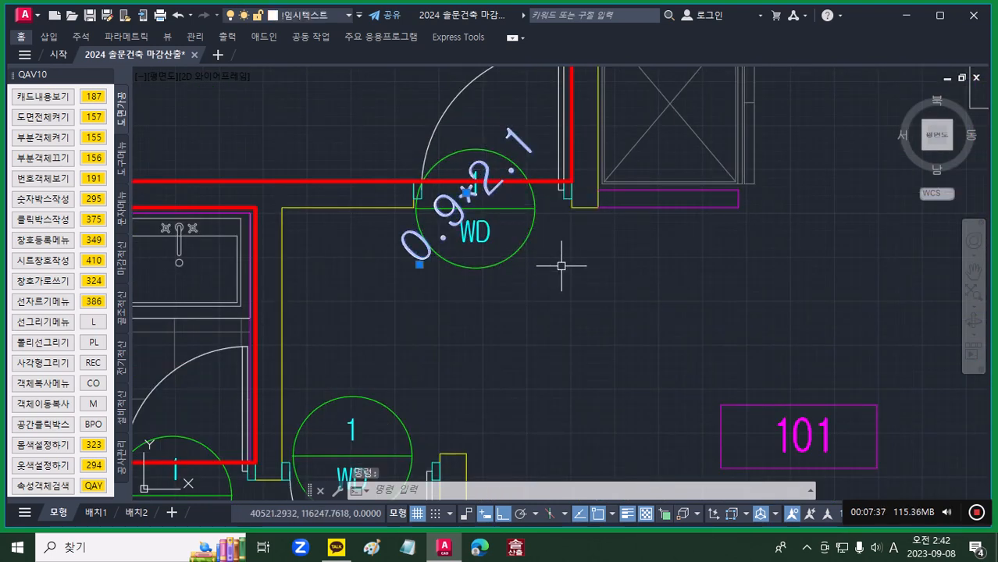
key("Delete")
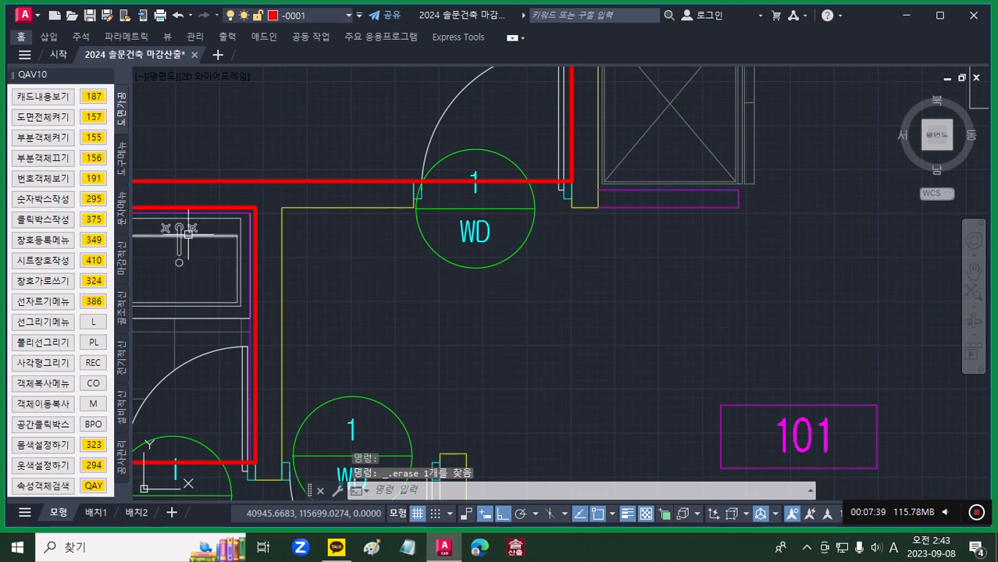
Step: Set the room information text size to 100 in the area and perimeter text options
left_click(121, 212)
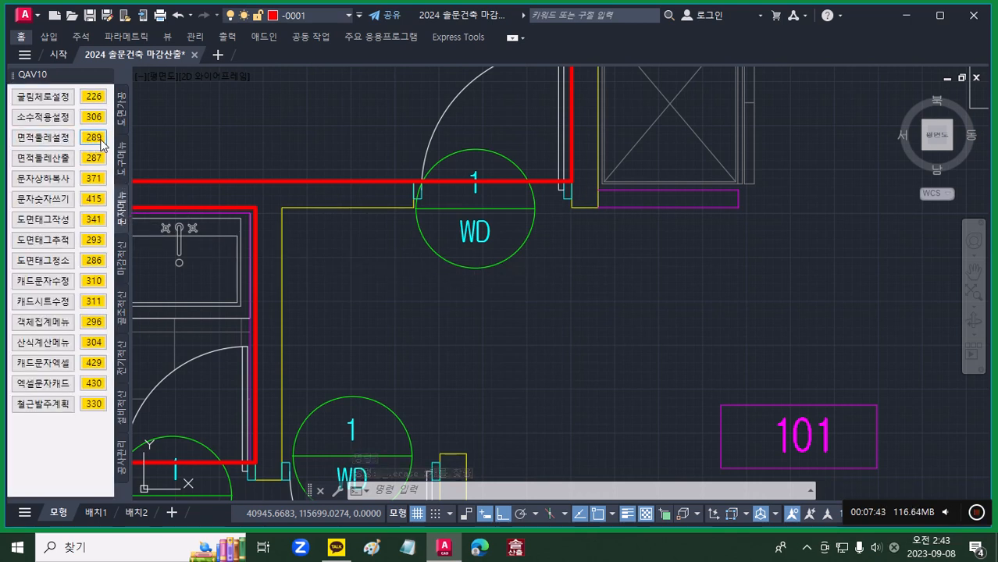
left_click(99, 142)
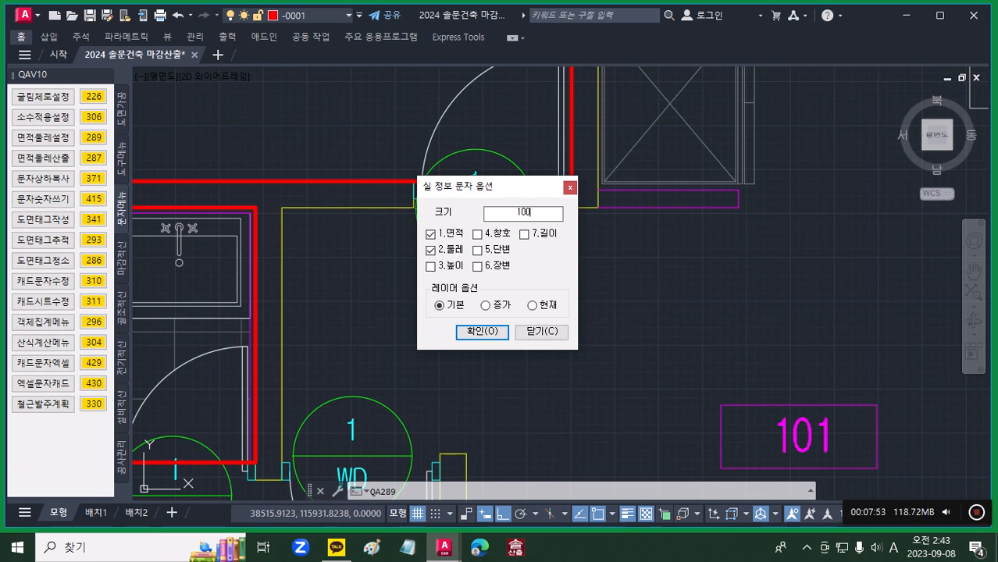
left_click(493, 336)
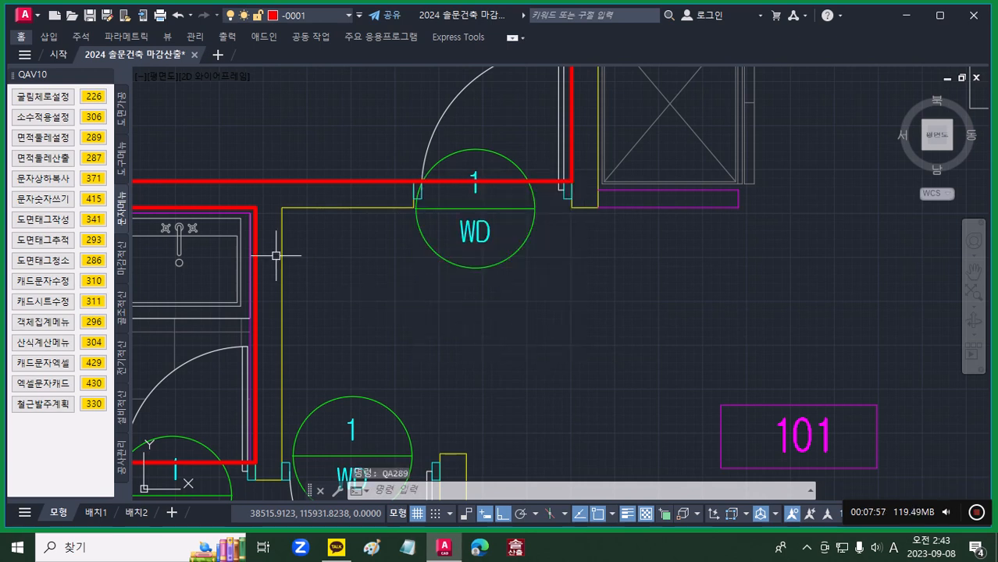
Step: Place the registered WD1 size text 0.9*2.1 on the WD symbol at the upper bedroom's door using the new text size
left_click(122, 149)
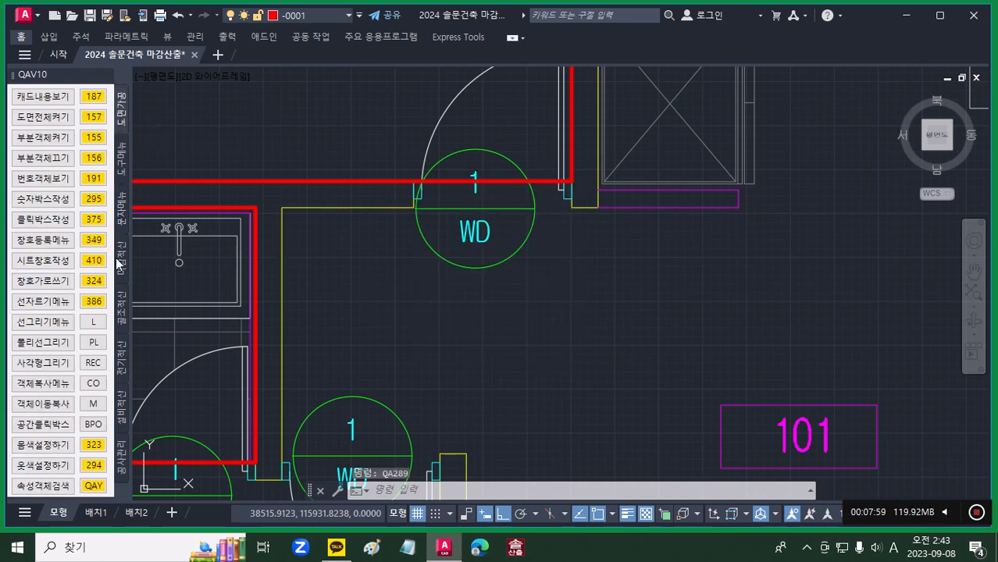
left_click(93, 245)
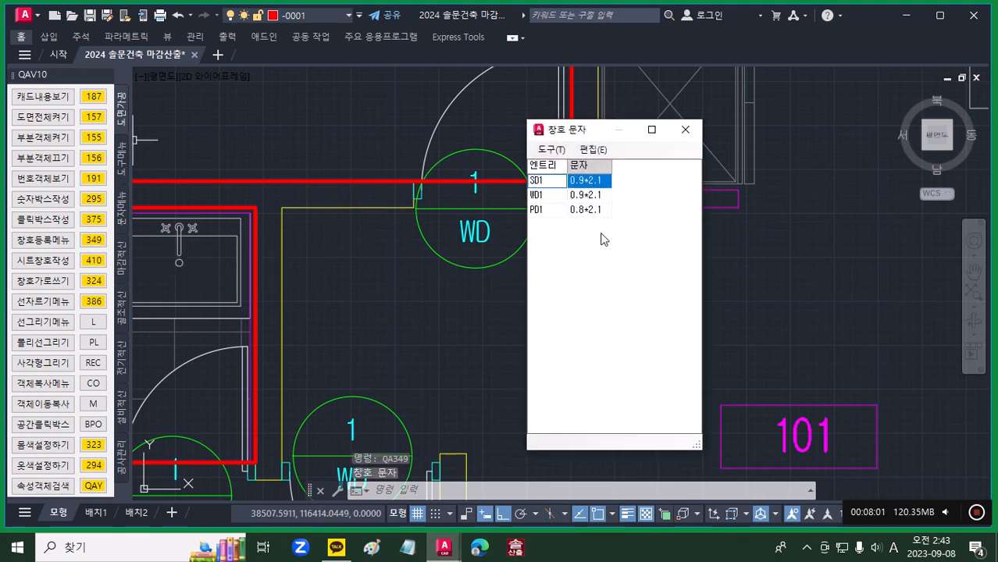
left_click(547, 196)
left_click(551, 149)
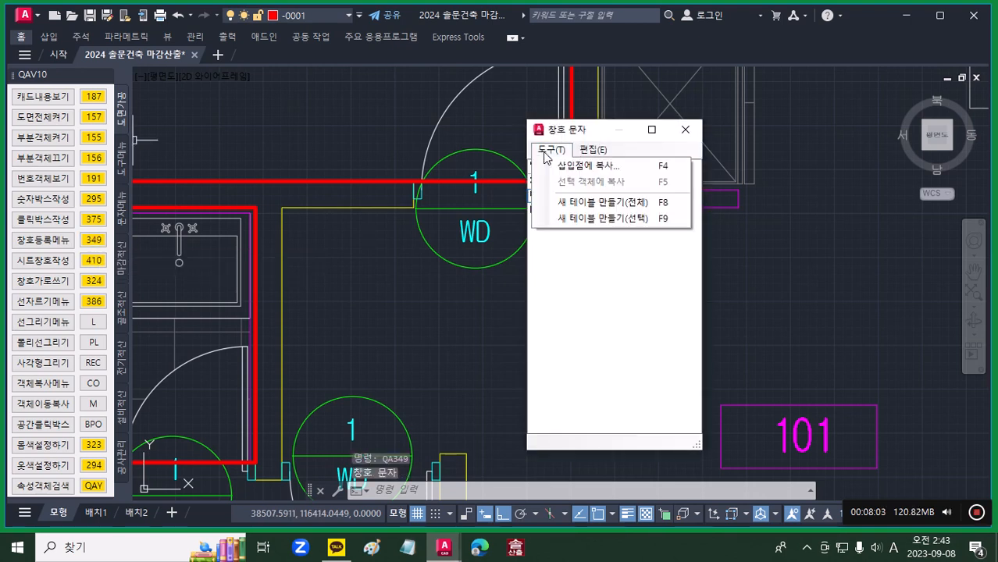
left_click(585, 167)
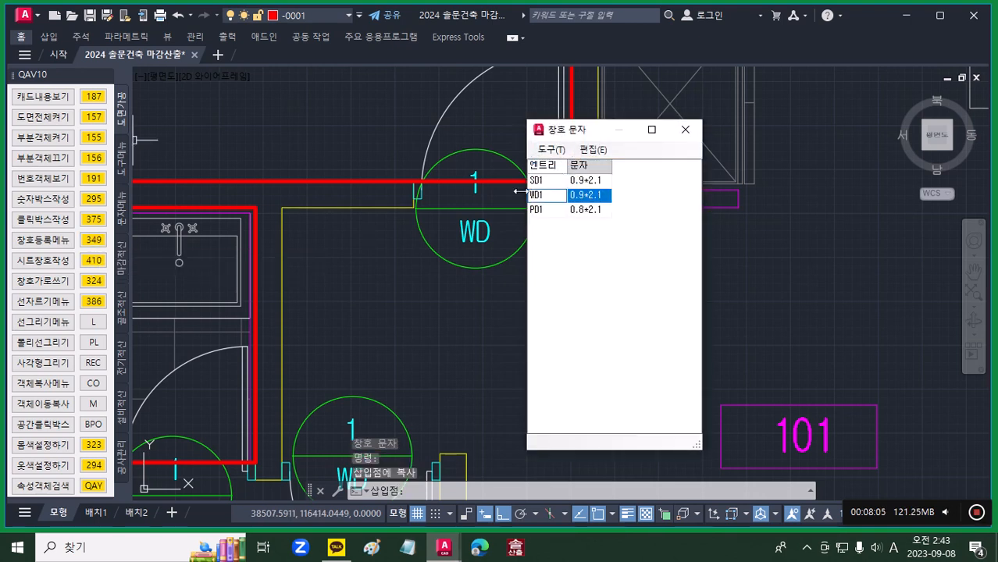
scroll(439, 223, "up", 4)
middle_click_drag(439, 223, 346, 285)
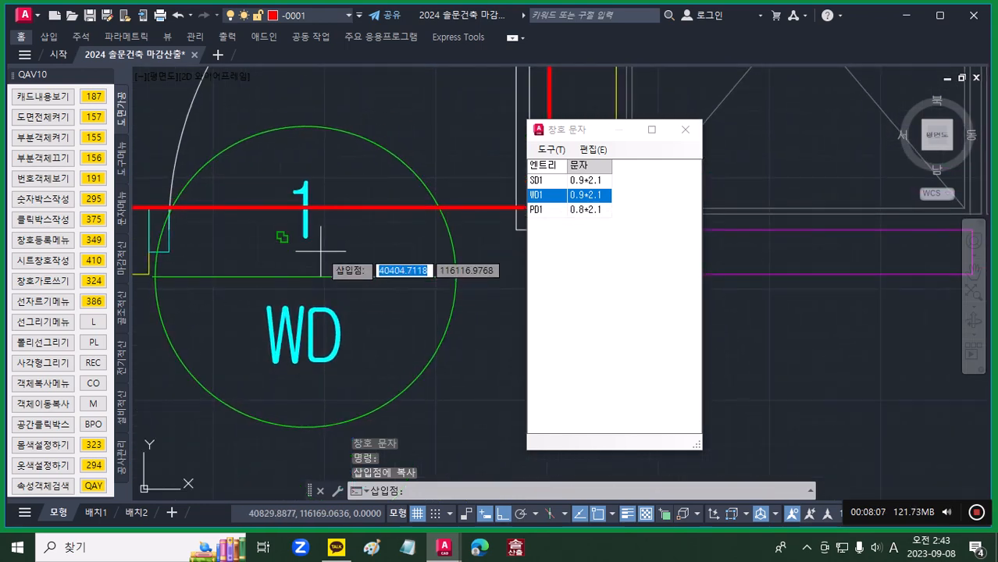
left_click(325, 243)
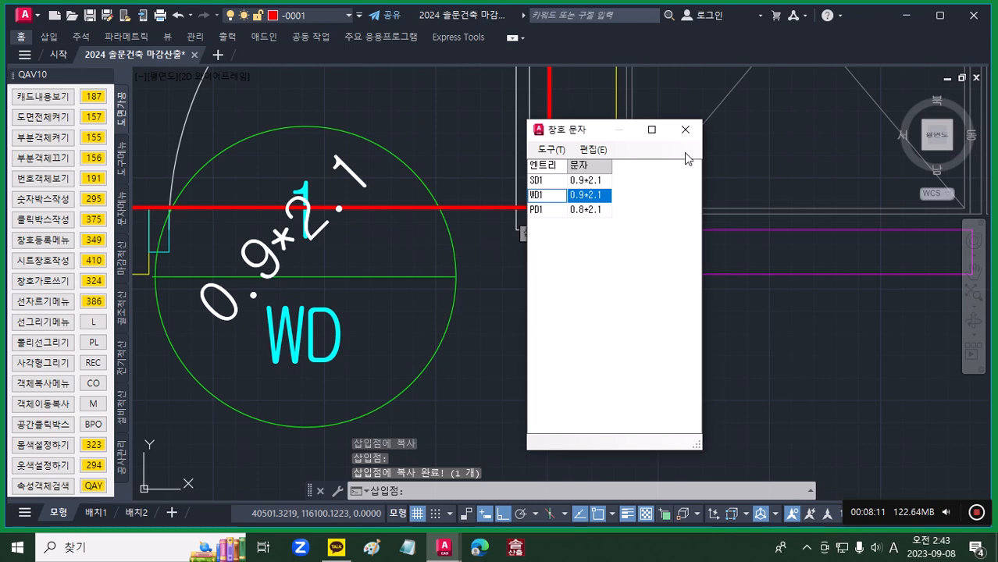
left_click(685, 129)
key("Escape")
Step: Assign unit 101's upper bedroom outline to layer -0001
scroll(621, 208, "down", 10)
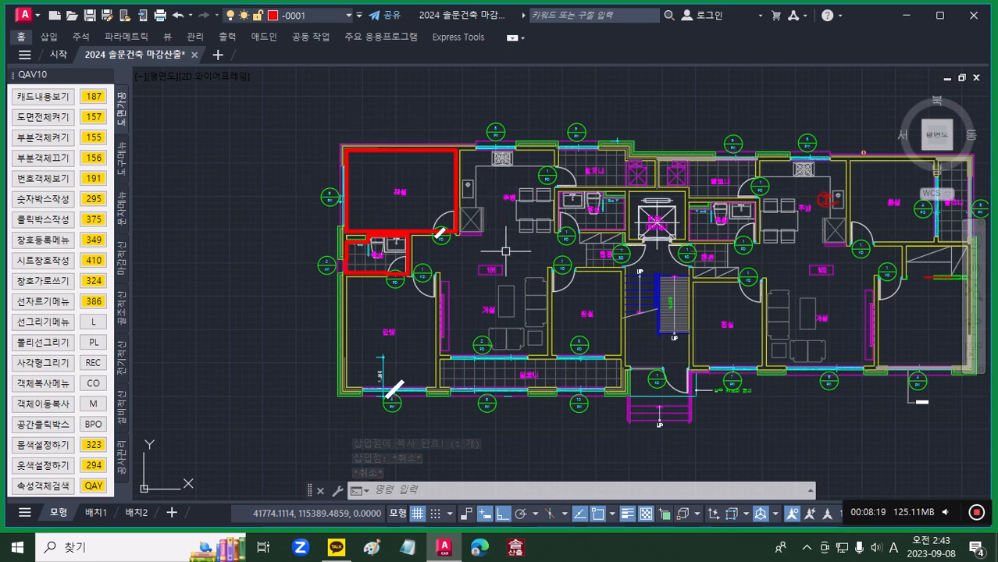
scroll(469, 316, "down", 2)
middle_click_drag(469, 316, 404, 234)
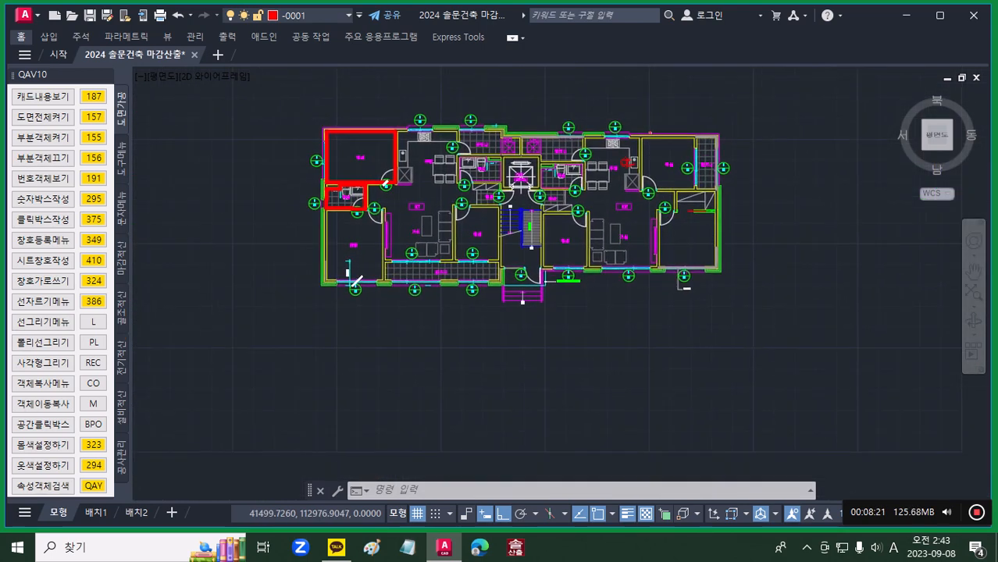
scroll(344, 164, "up", 4)
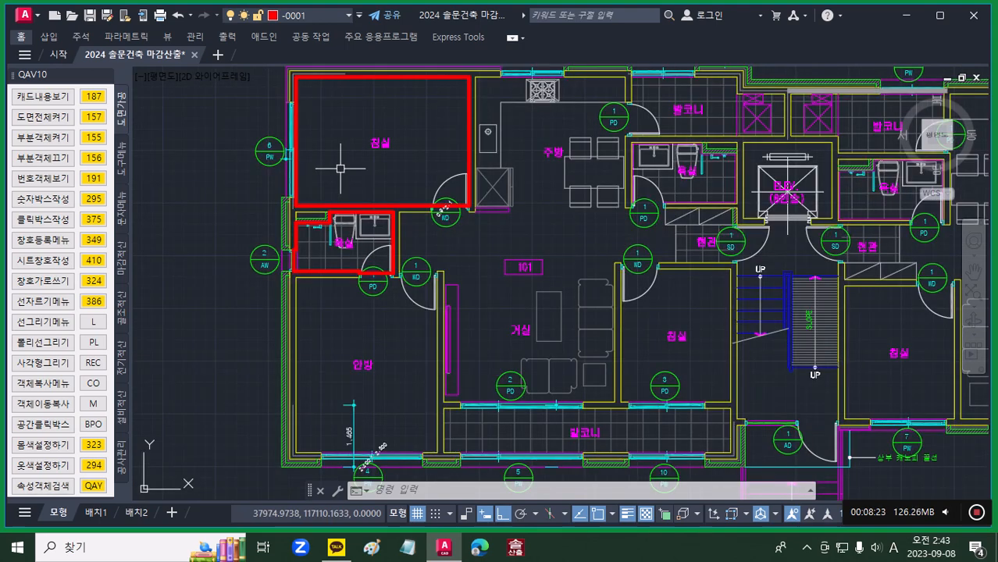
left_click(297, 182)
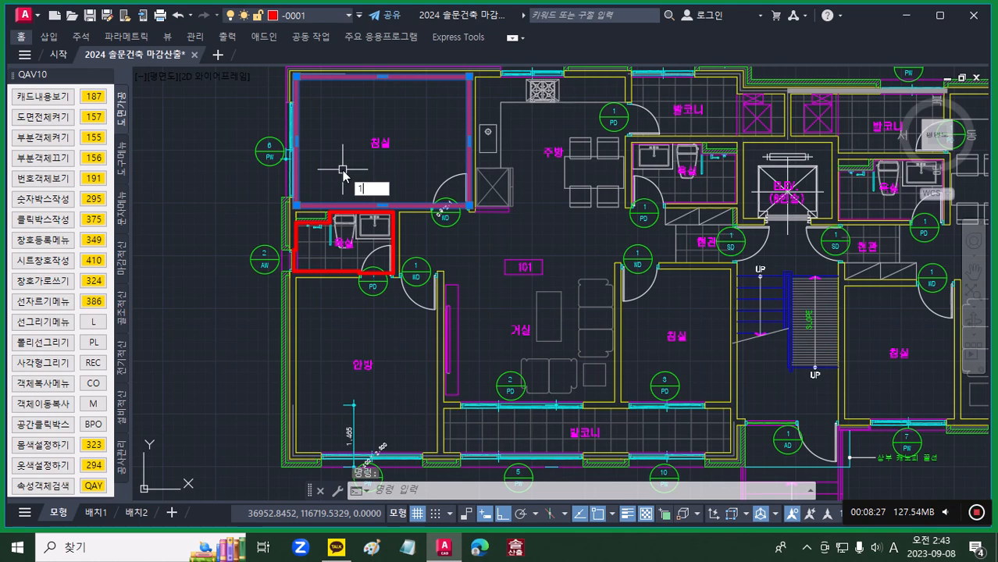
type("1")
key("Return")
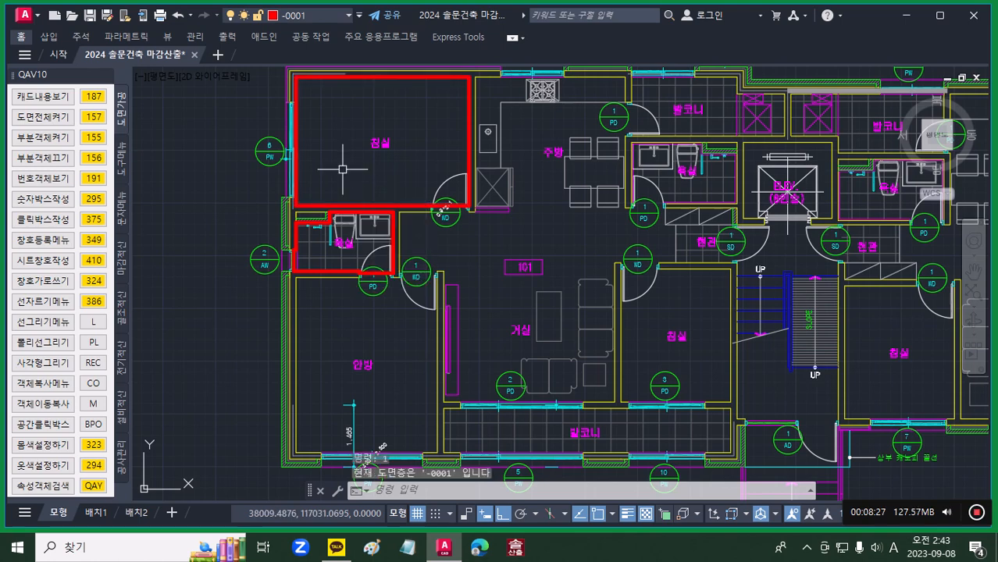
Step: Move the outline of the bathroom below the upper bedroom to layer -0002
left_click(331, 272)
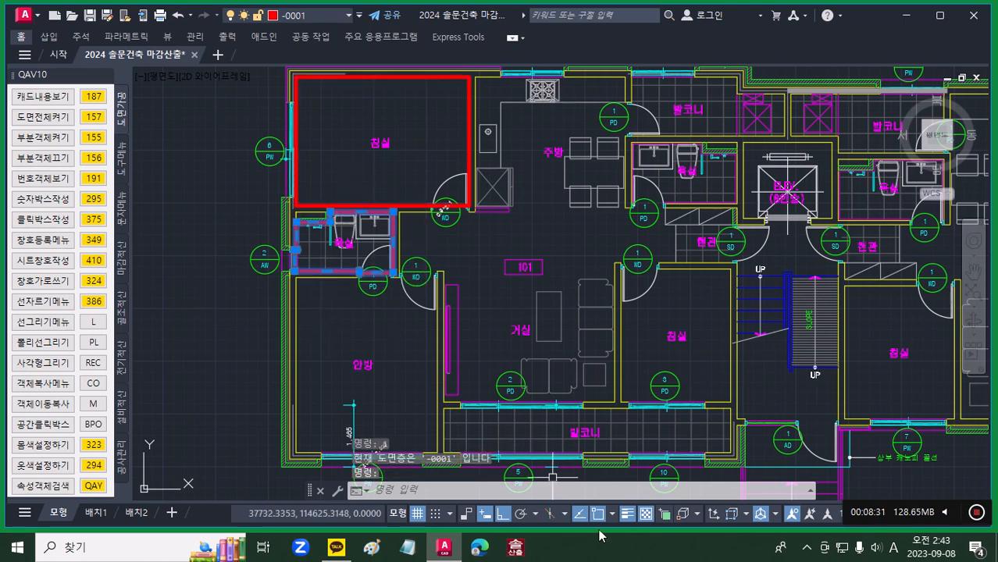
type("2")
key("Return")
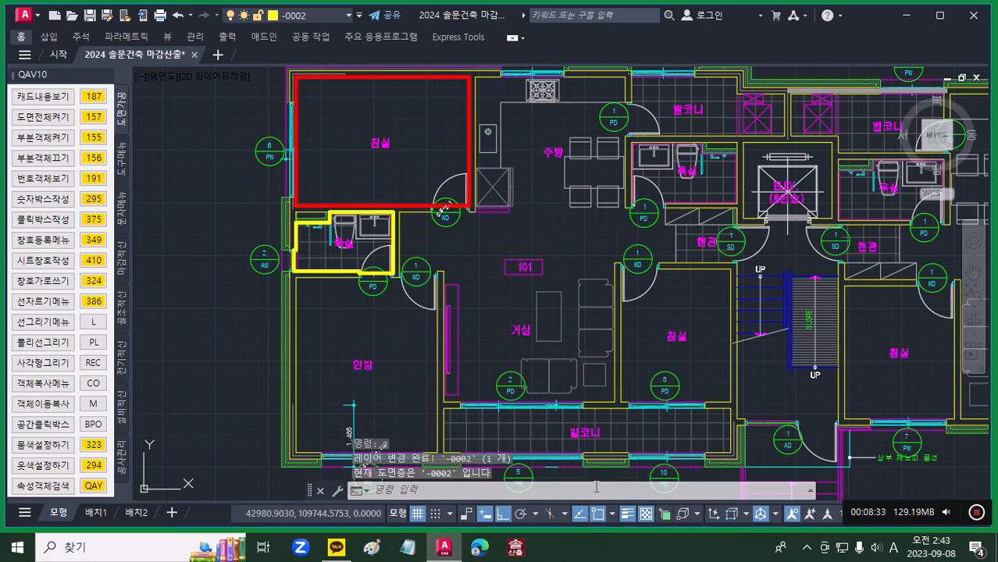
scroll(367, 275, "up", 5)
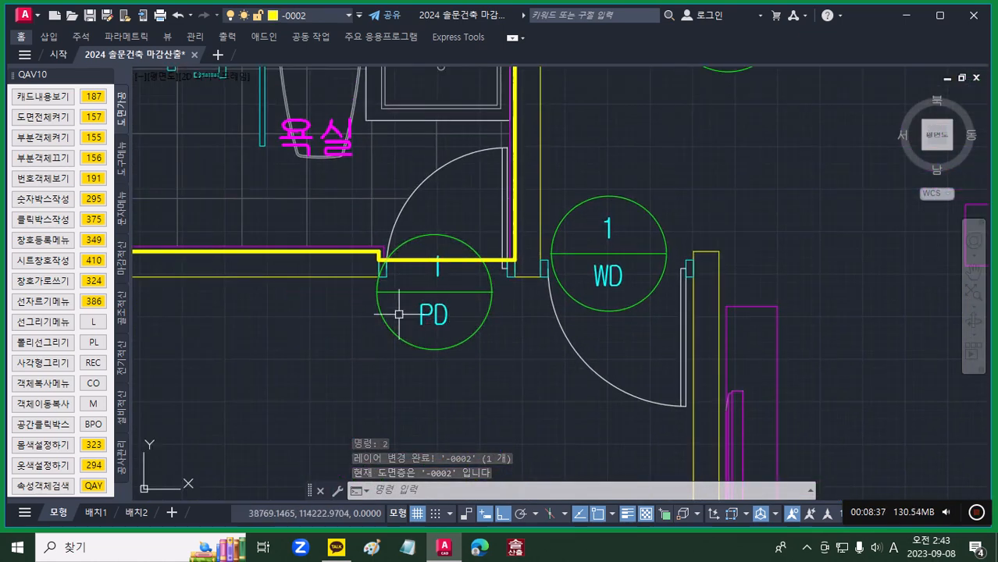
scroll(438, 290, "down", 2)
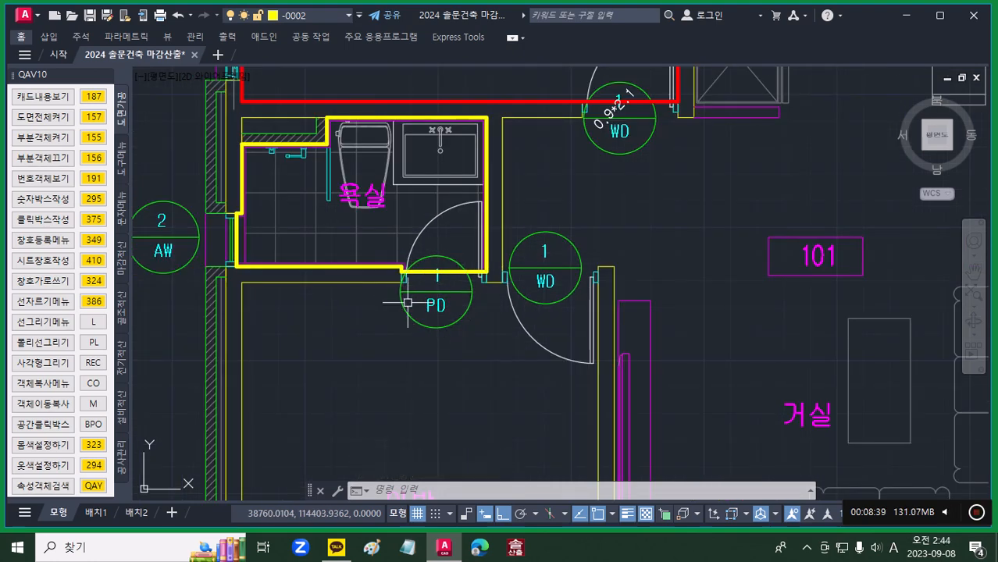
middle_click_drag(353, 312, 431, 325)
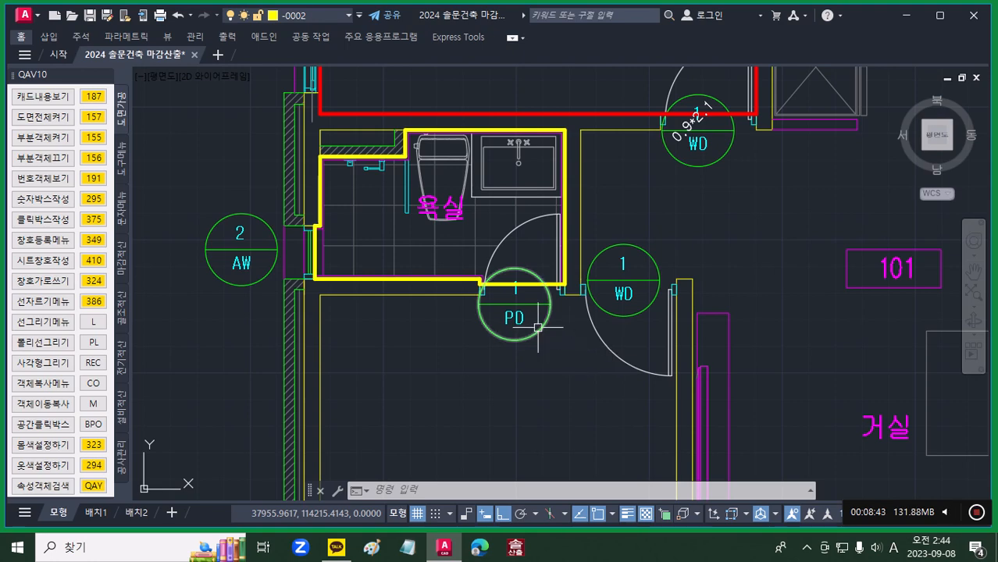
scroll(539, 322, "down", 5)
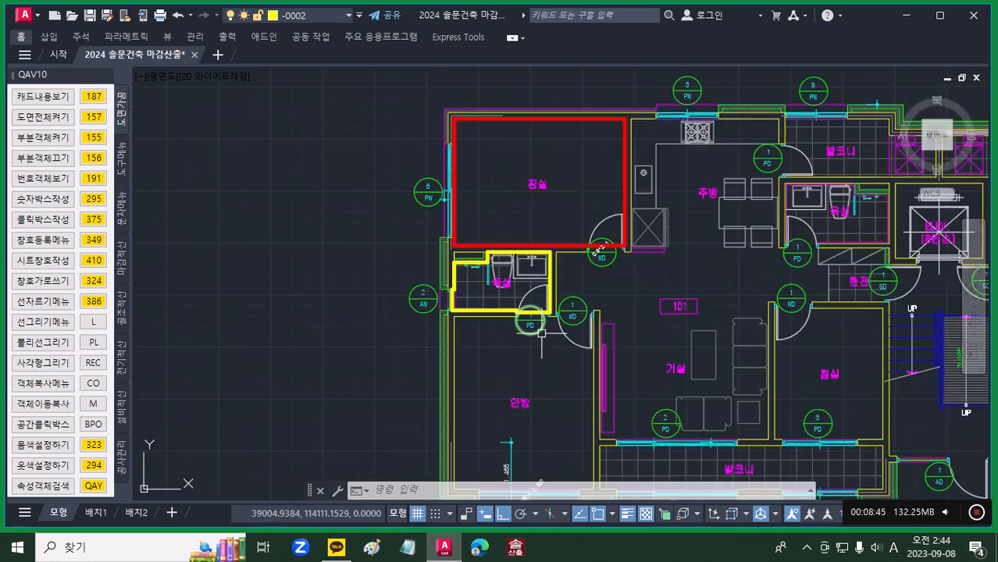
middle_click_drag(555, 349, 409, 303)
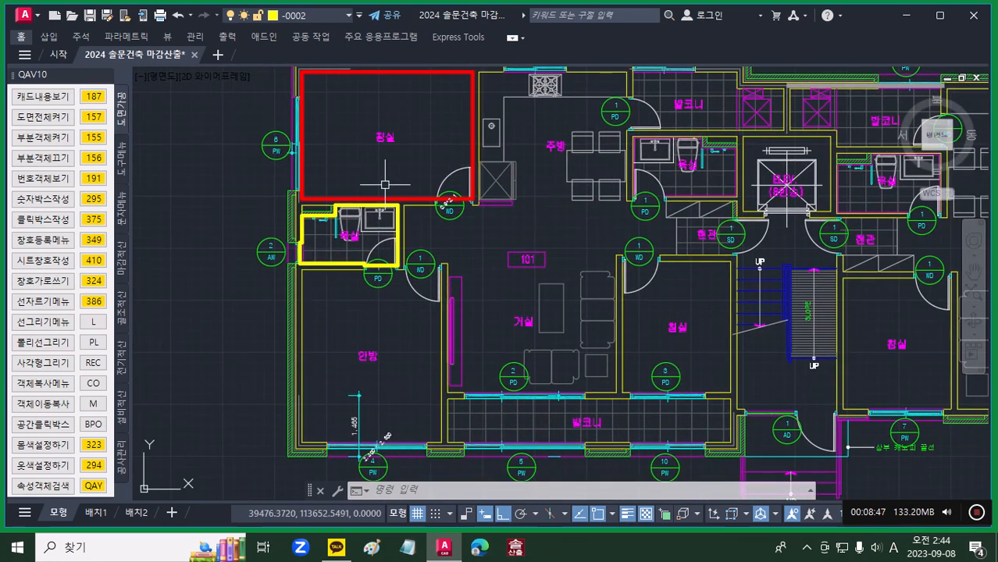
mouse_move(393, 197)
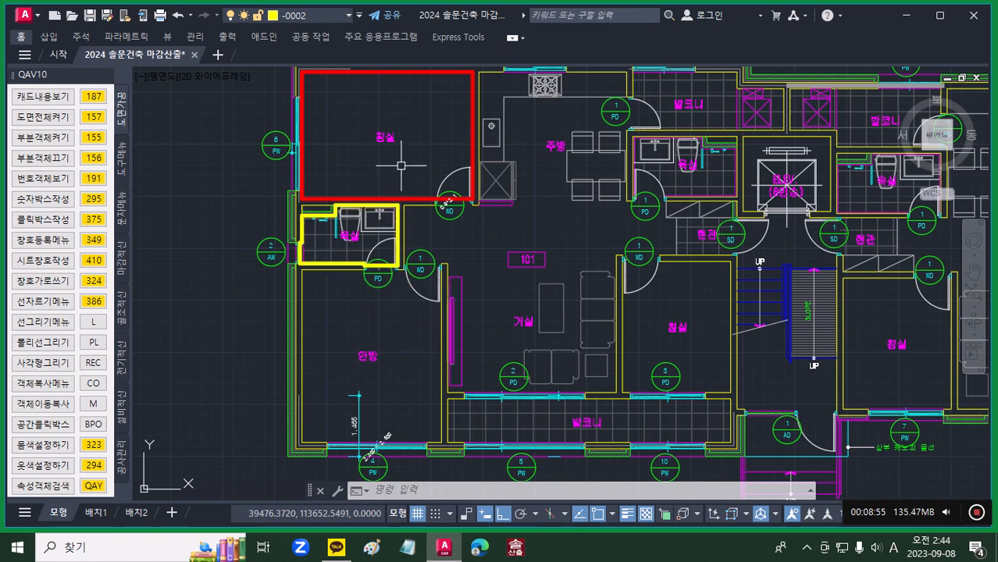
mouse_move(406, 235)
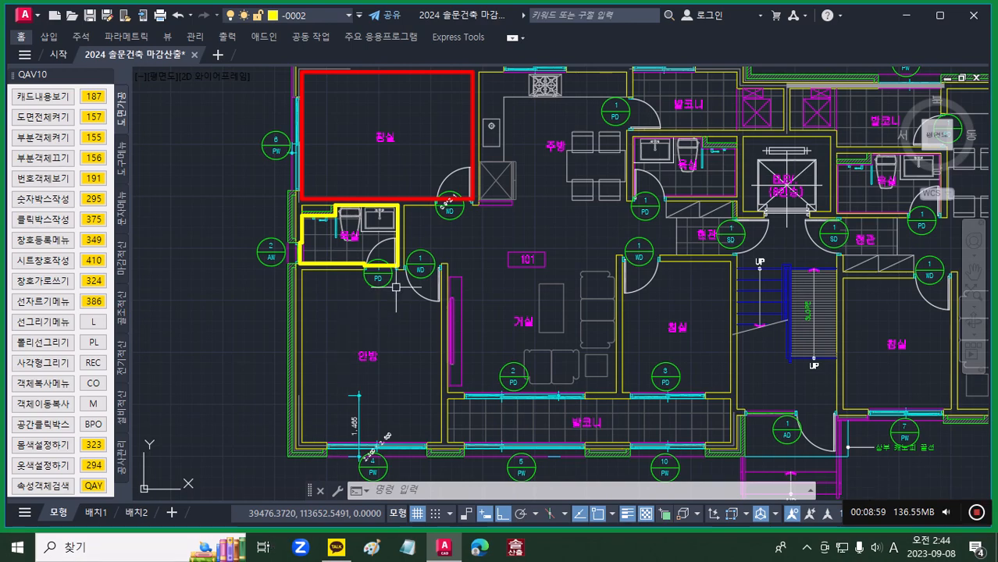
scroll(435, 250, "down", 4)
scroll(435, 251, "down", 4)
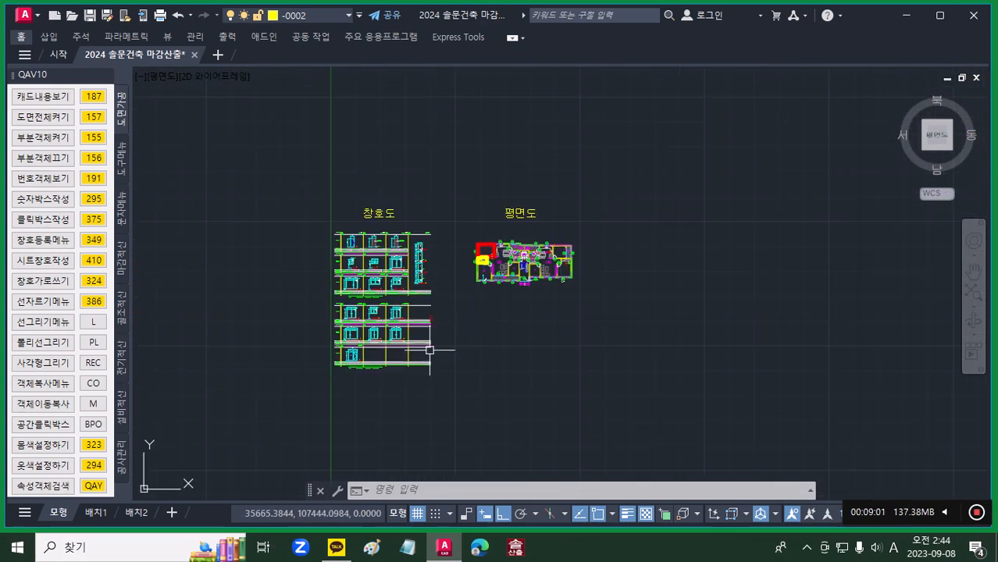
scroll(485, 271, "up", 6)
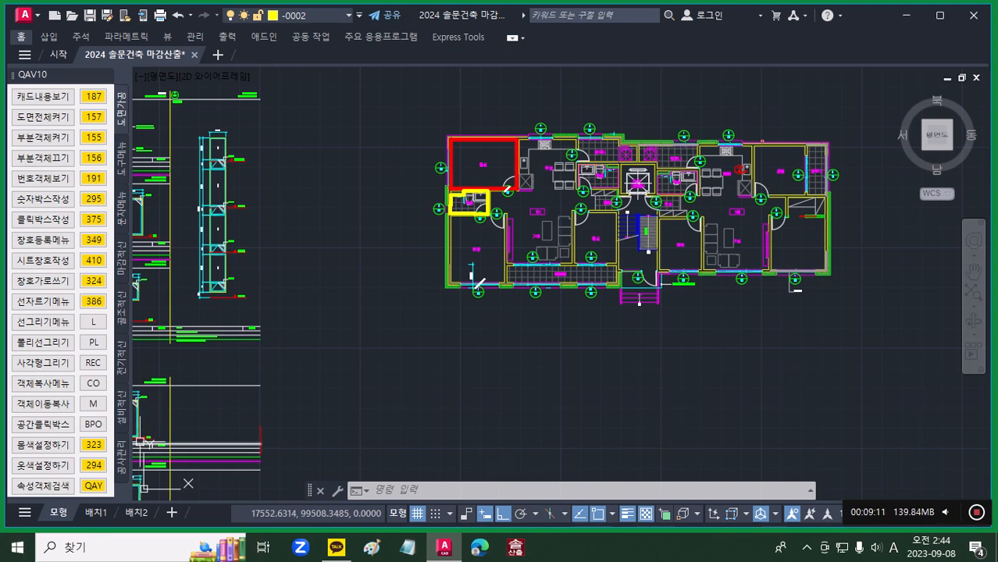
Step: Generate the floor quantity report (바닥 산출서) from the upper bedroom and bathroom outlines and place it below unit 101's plan
left_click(938, 13)
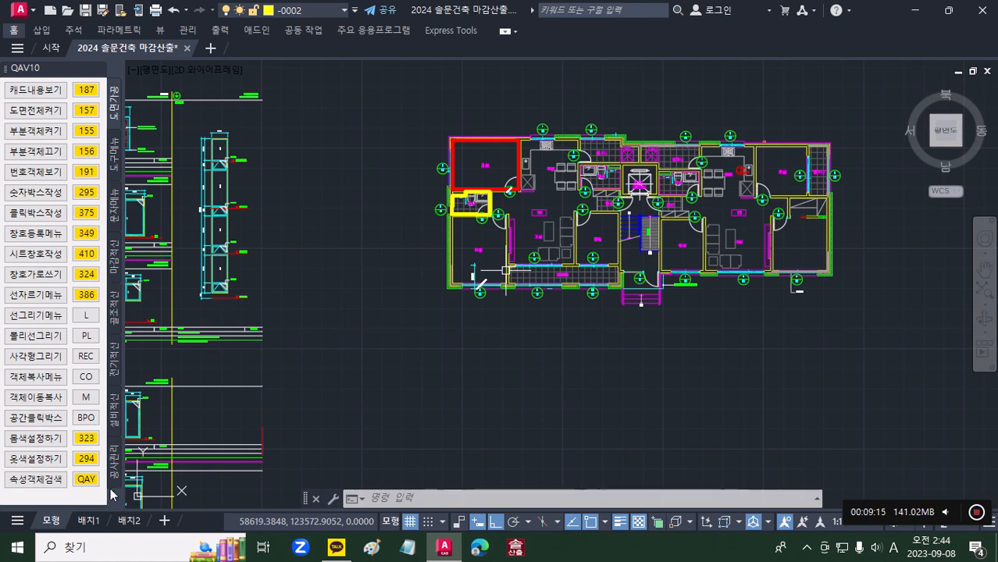
left_click(117, 462)
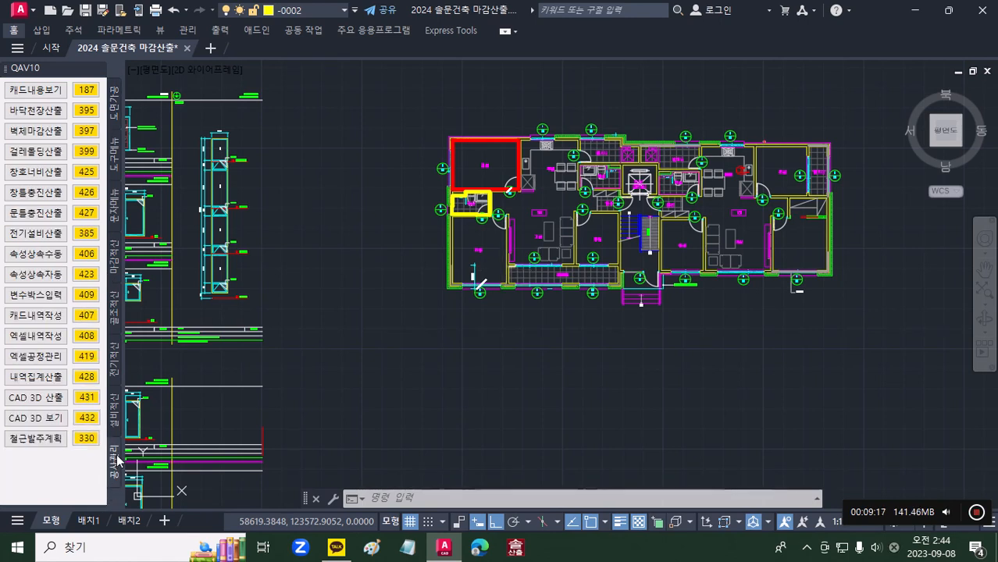
left_click(87, 112)
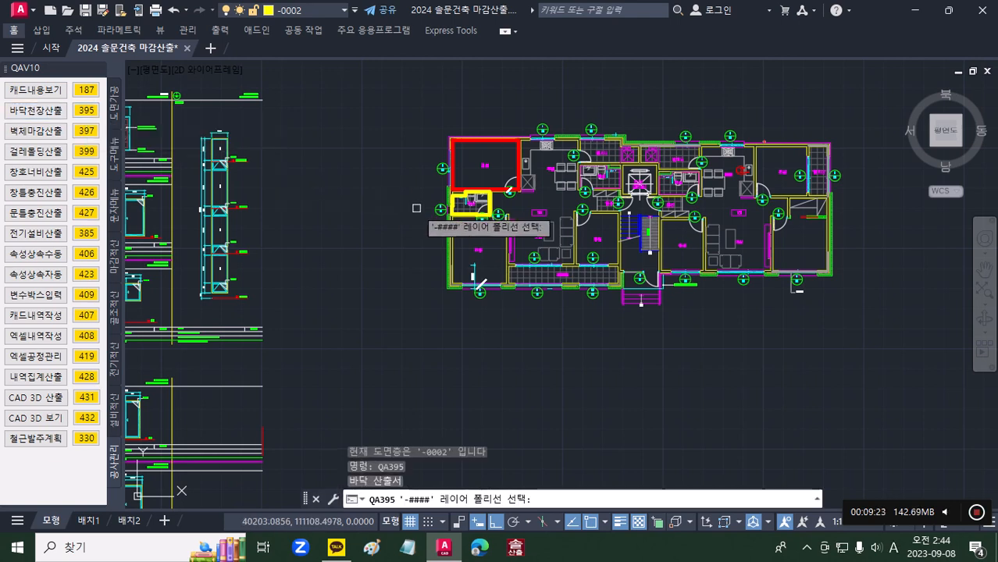
left_click(547, 347)
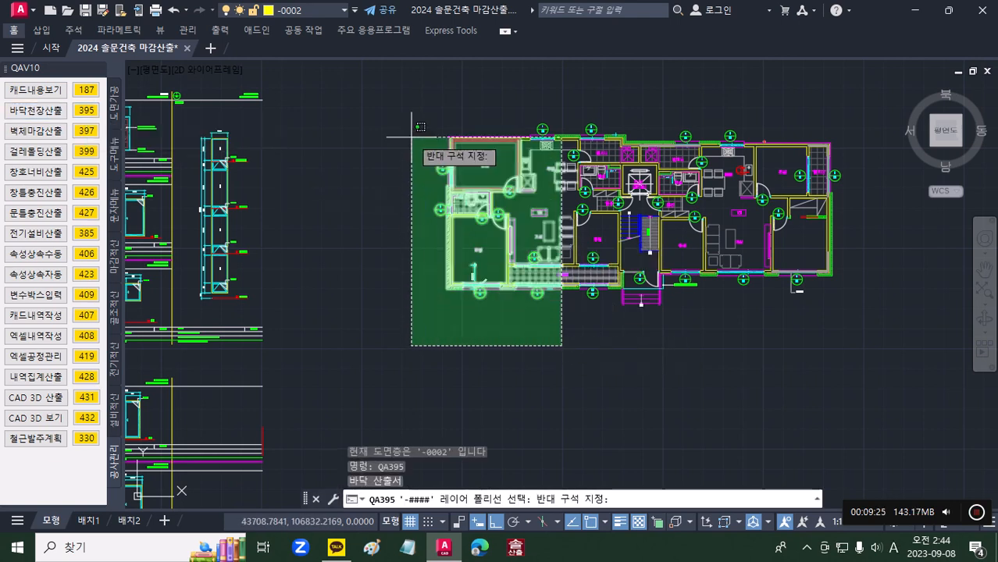
left_click(392, 117)
key("Return")
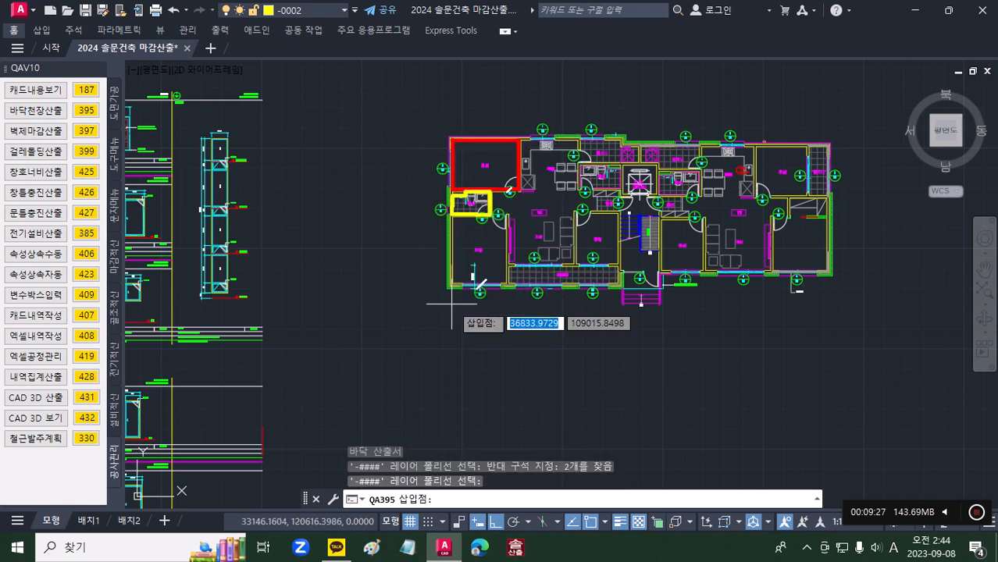
left_click(445, 328)
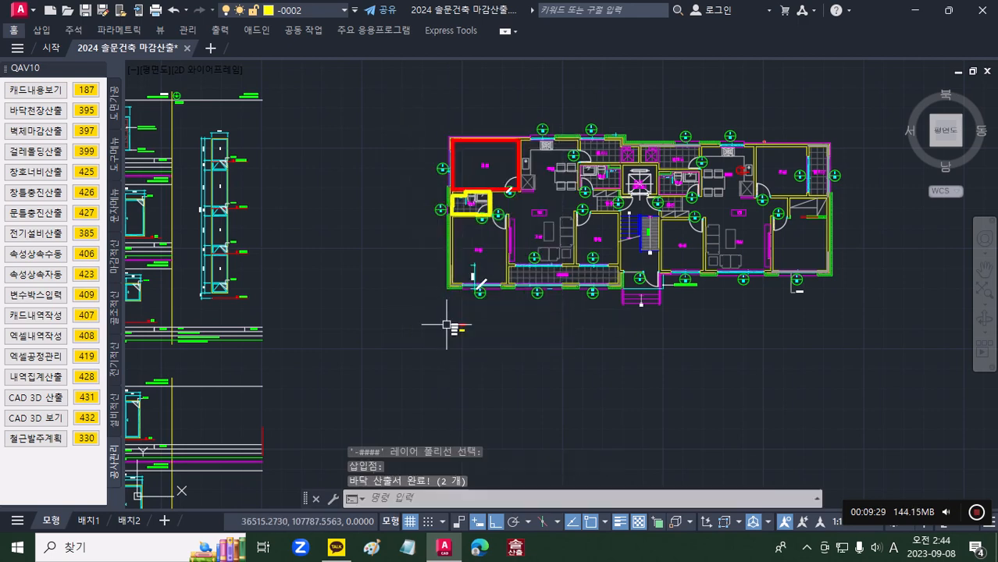
Step: Examine the floor quantity values placed below the plan and compare them with the two outlined rooms
scroll(469, 336, "up", 8)
scroll(472, 337, "up", 2)
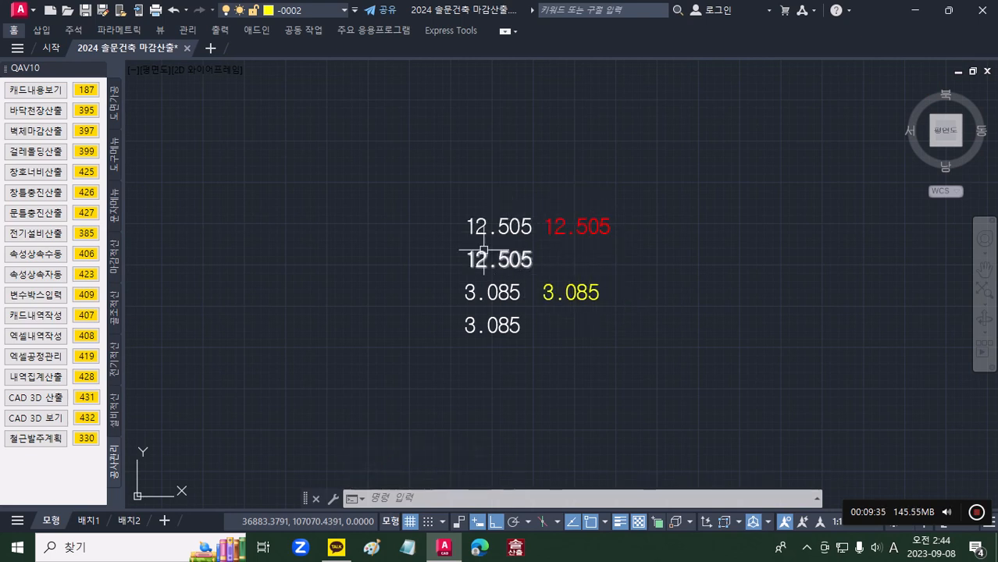
scroll(582, 260, "down", 6)
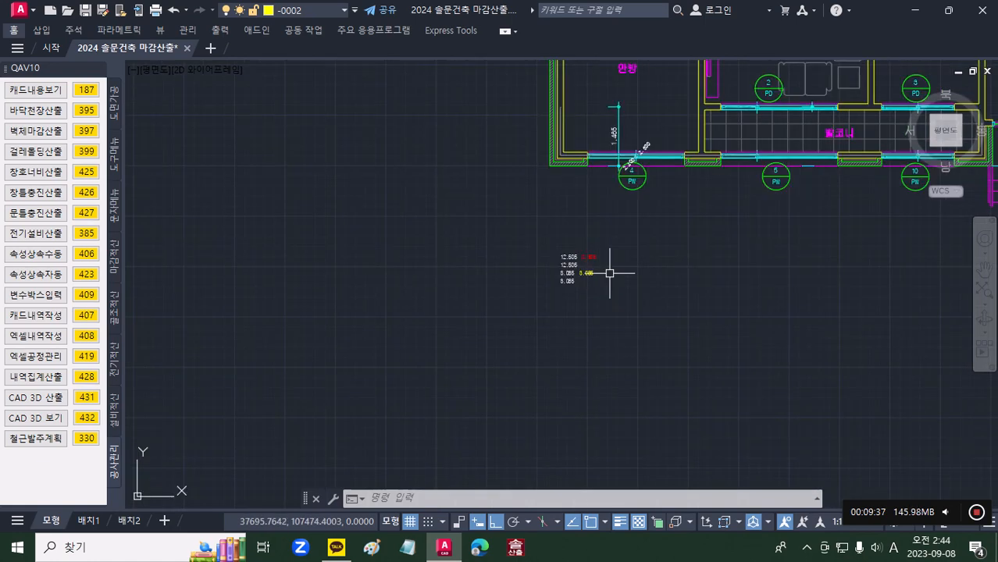
middle_click_drag(620, 275, 484, 304)
scroll(461, 302, "up", 3)
scroll(488, 224, "down", 1)
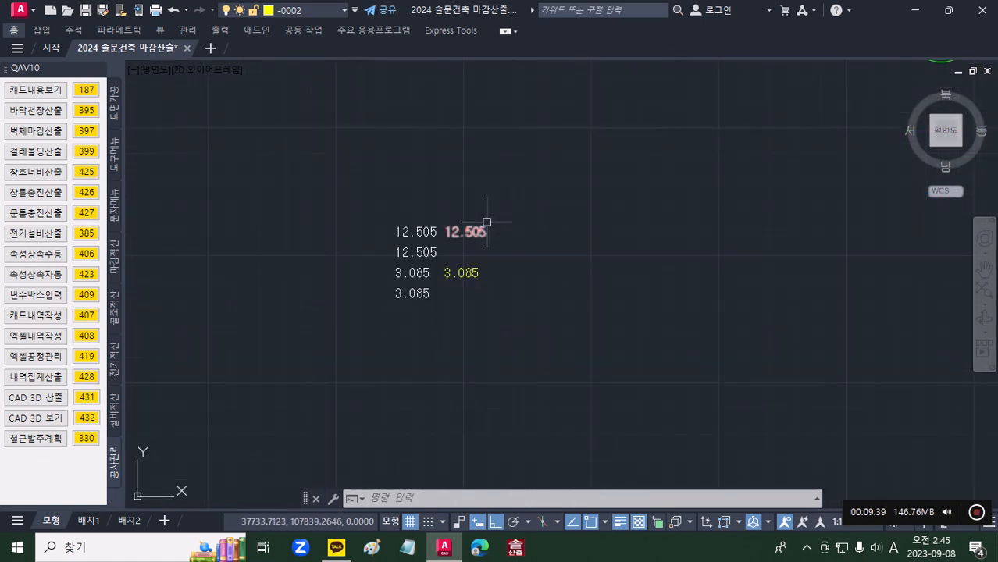
scroll(487, 222, "down", 3)
middle_click_drag(488, 227, 412, 444)
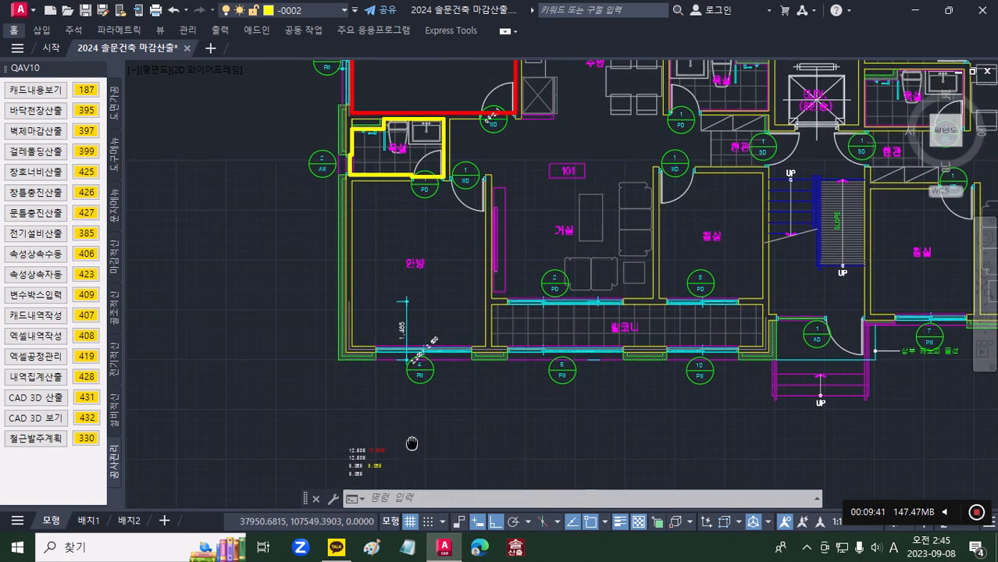
middle_click_drag(414, 251, 416, 328)
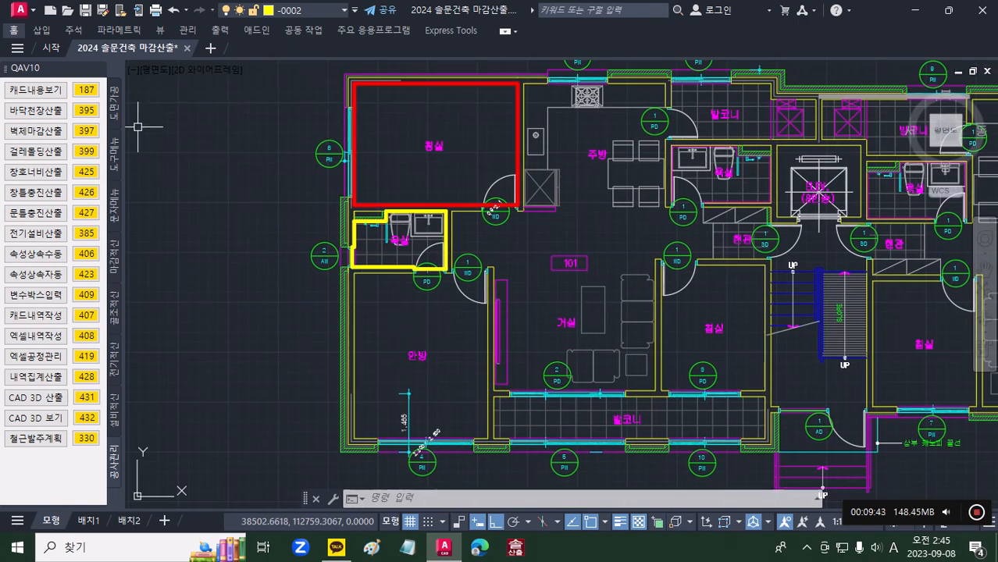
Step: Check the room information text options, and write area and perimeter texts for the upper bedroom and bathroom outlines
left_click(115, 207)
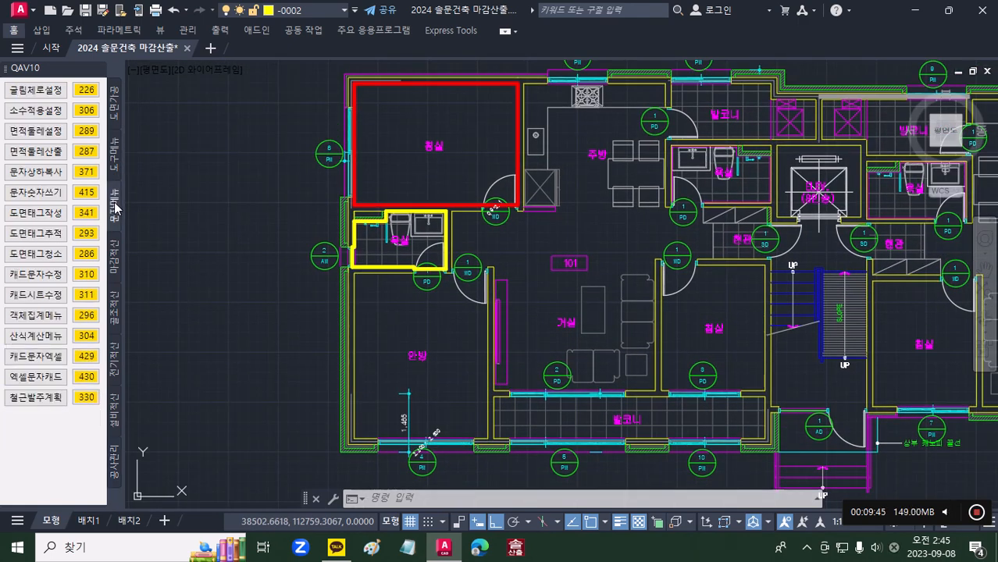
left_click(86, 131)
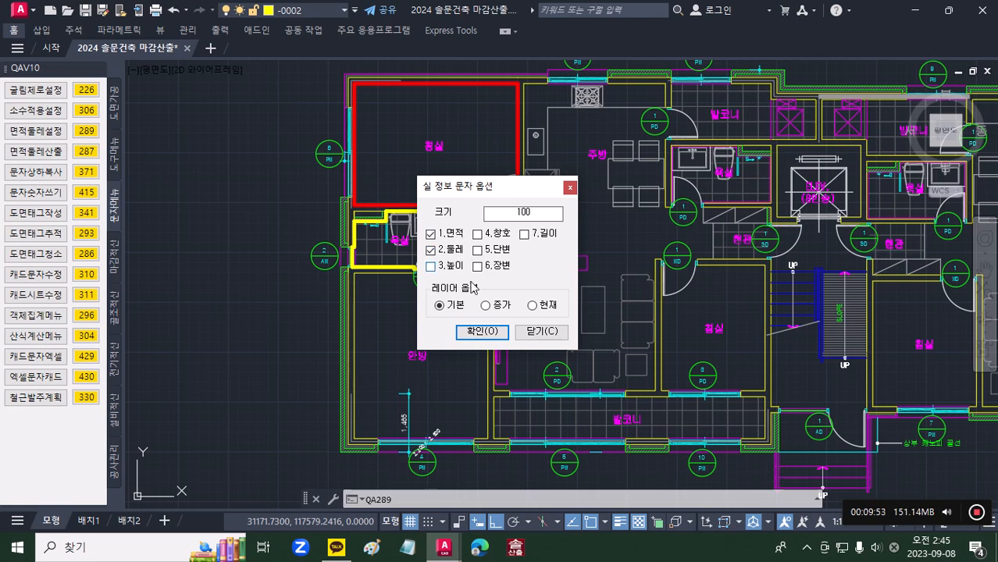
left_click(555, 333)
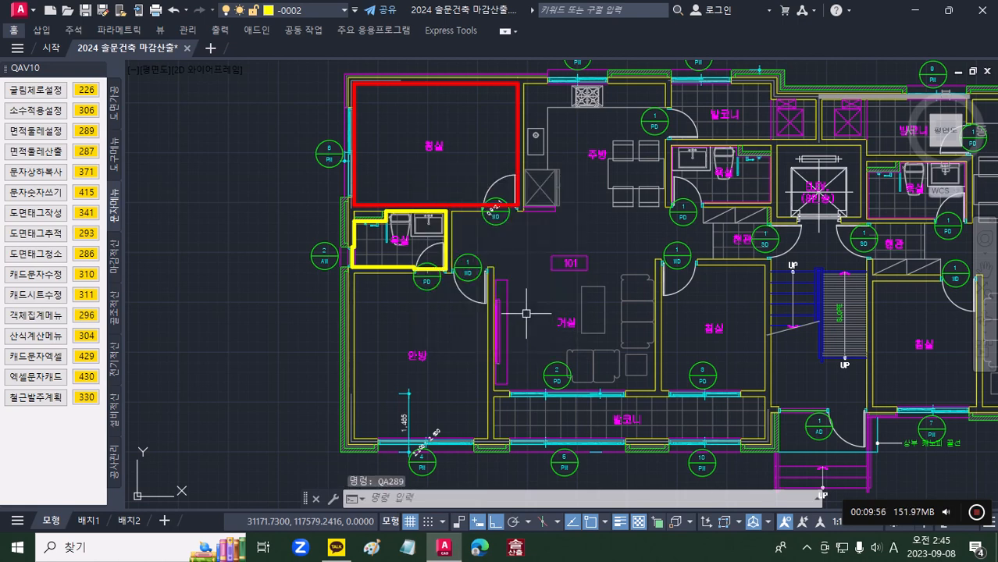
left_click(86, 152)
left_click(543, 342)
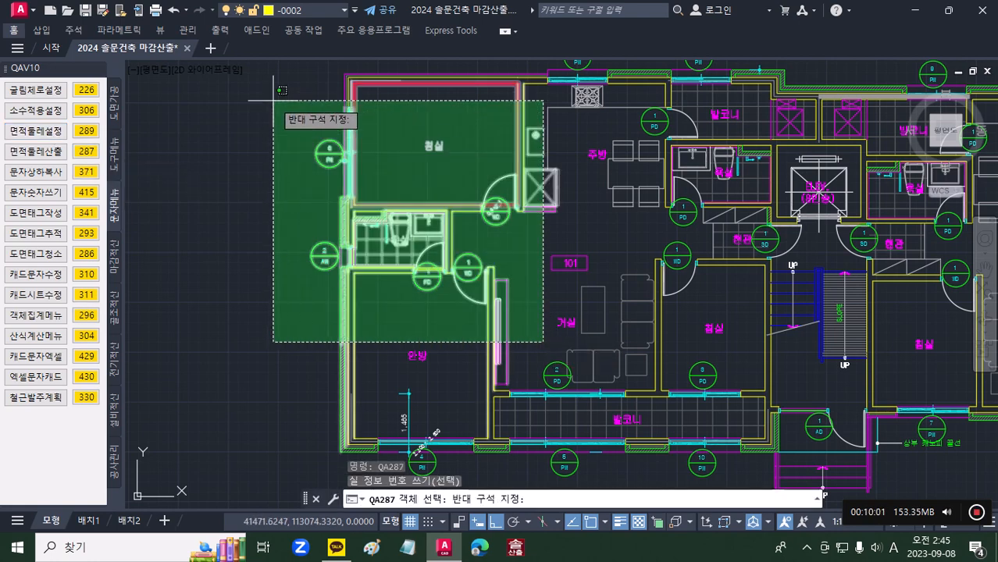
left_click(273, 100)
key("Return")
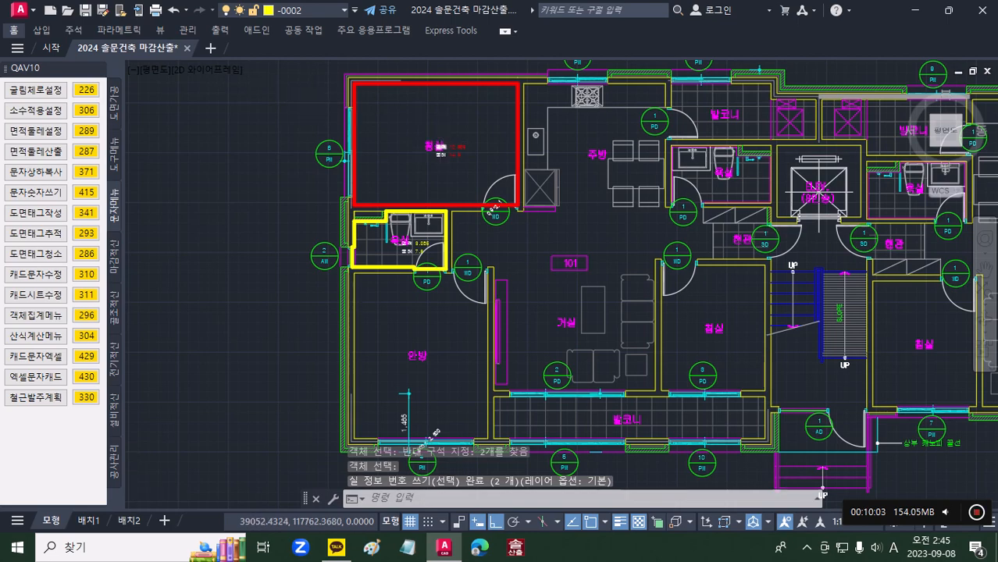
Step: Examine the area and perimeter texts written inside the upper bedroom and bathroom, and review the whole drawing
scroll(443, 143, "up", 5)
scroll(501, 213, "down", 4)
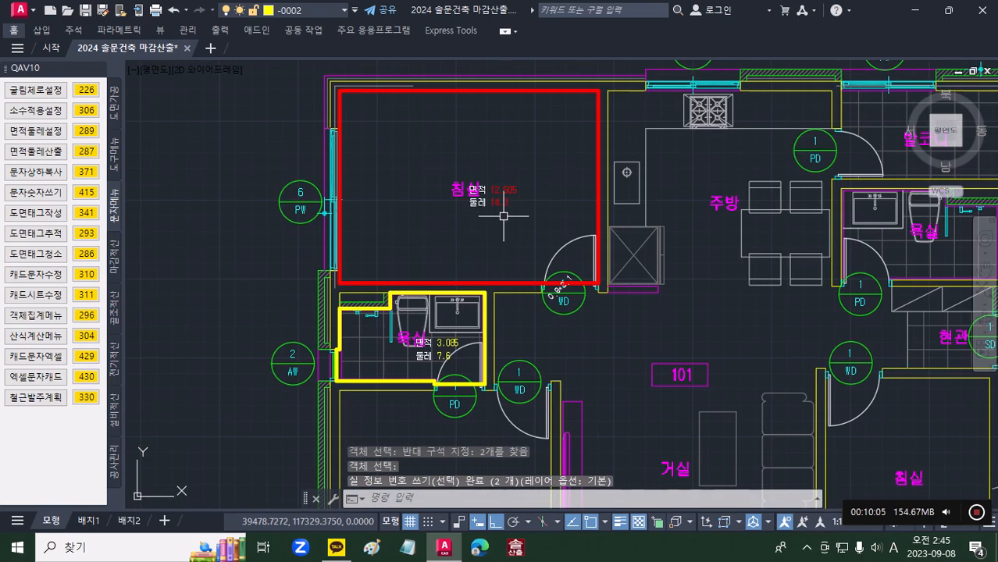
middle_click_drag(531, 271, 489, 185)
scroll(429, 266, "up", 6)
scroll(442, 269, "down", 2)
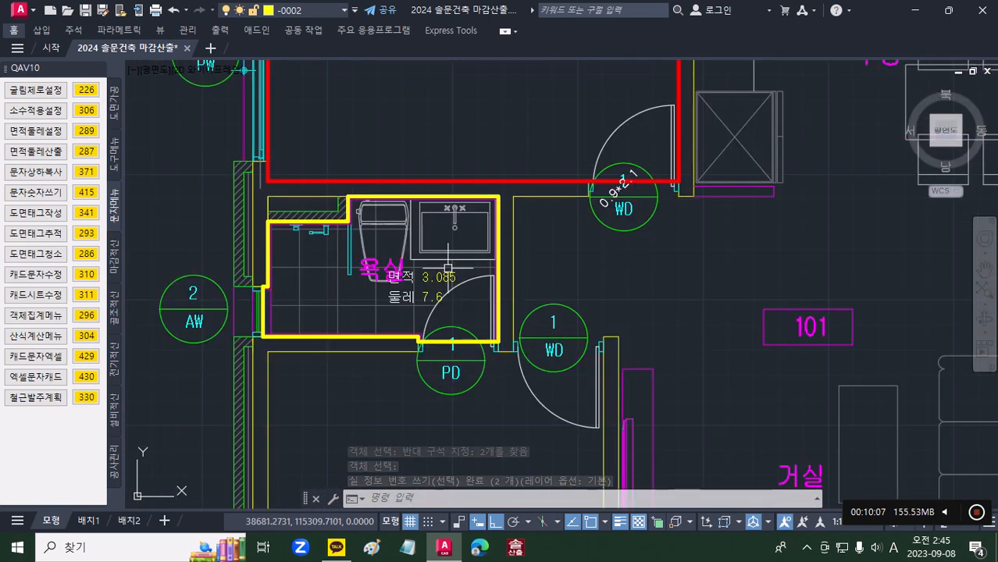
scroll(456, 260, "down", 4)
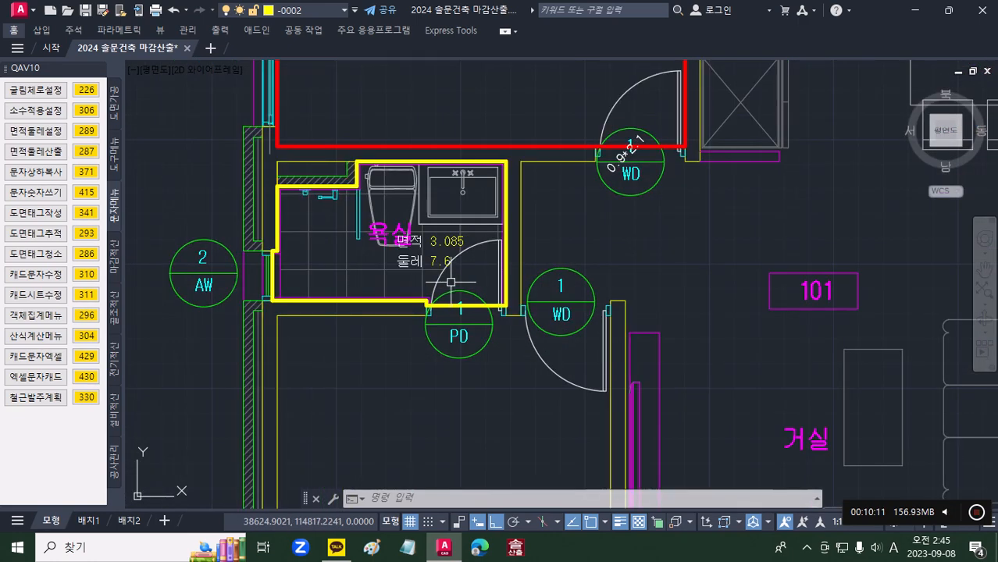
scroll(449, 282, "down", 6)
middle_click_drag(459, 349, 461, 288)
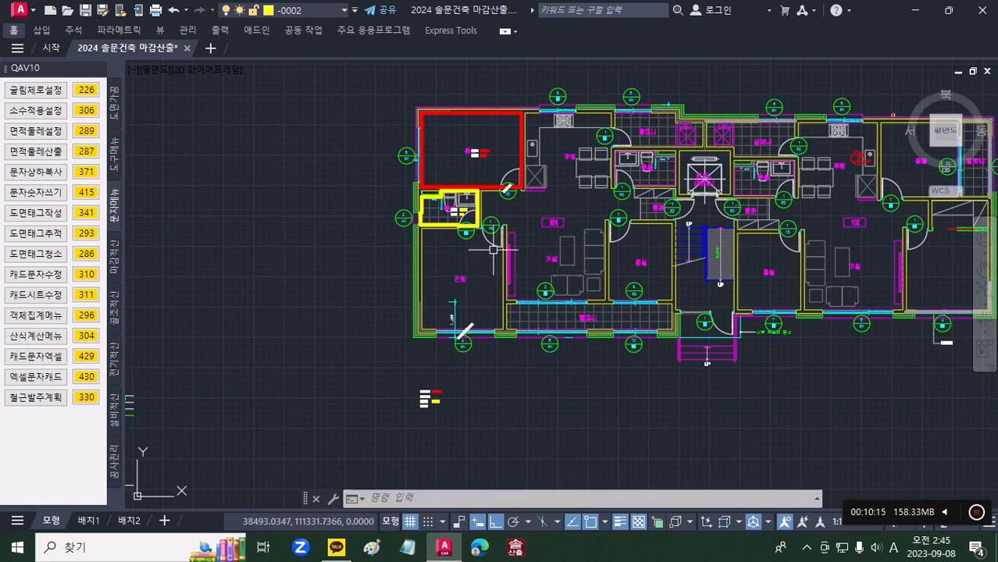
scroll(550, 200, "down", 4)
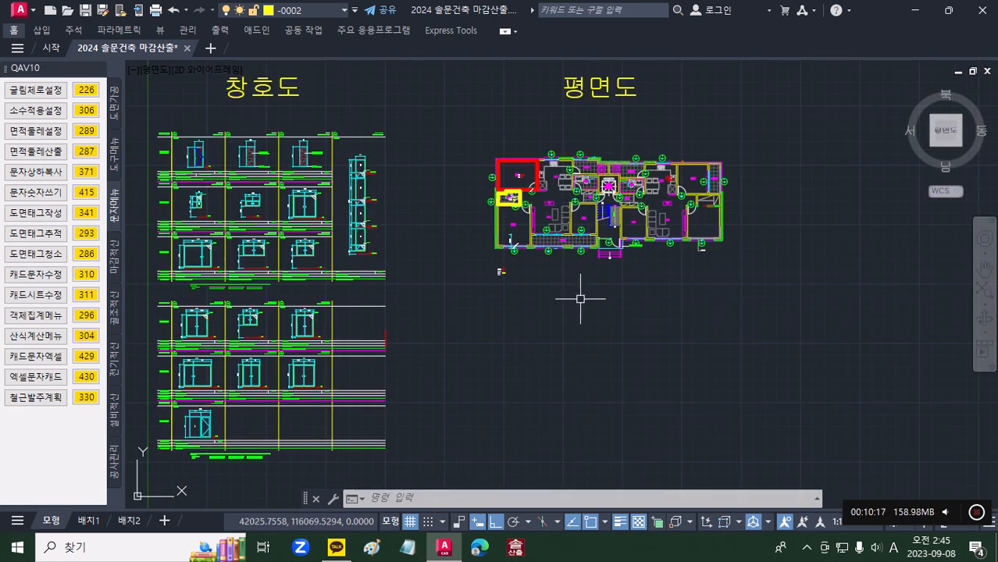
scroll(582, 297, "down", 2)
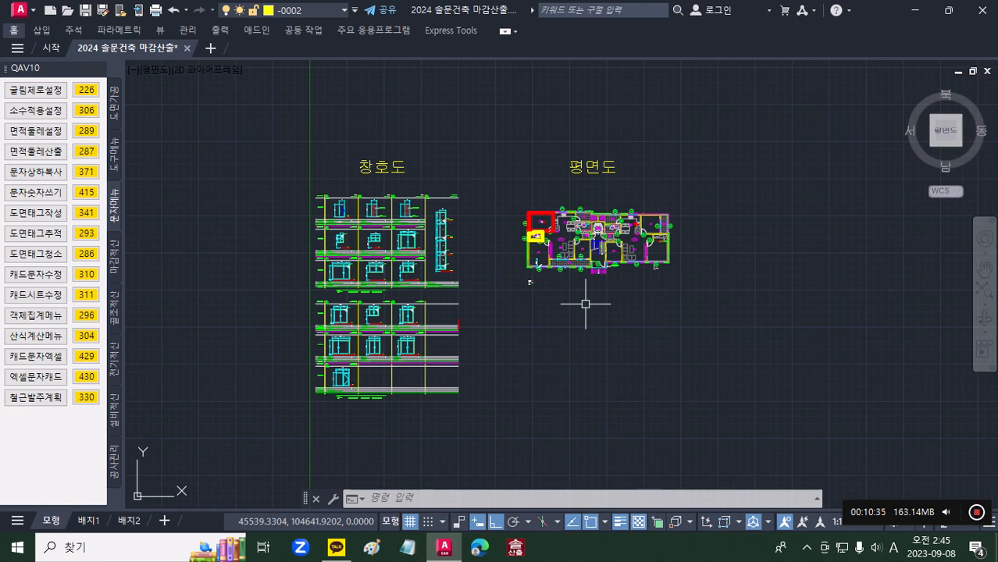
Step: Switch to 솔산출2012, load 솔문건축표준 with the 2023 건축사전.MDB dictionary, and close that project without saving
left_click(516, 553)
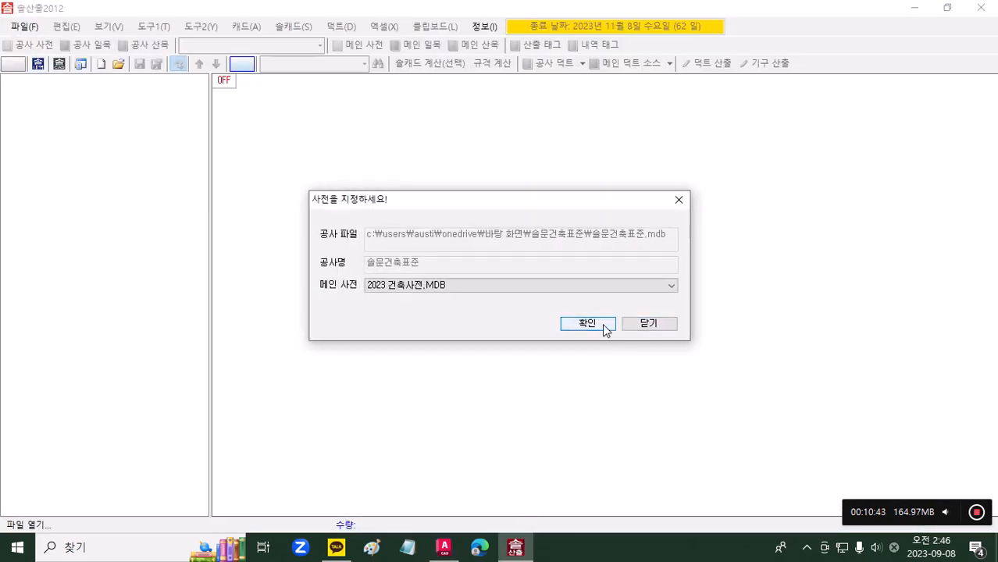
left_click(578, 325)
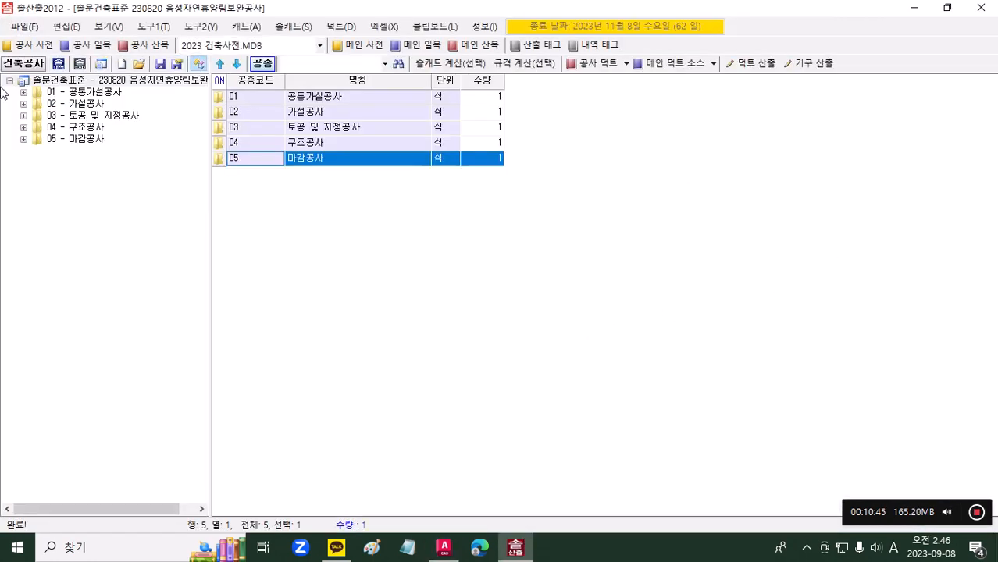
right_click(78, 83)
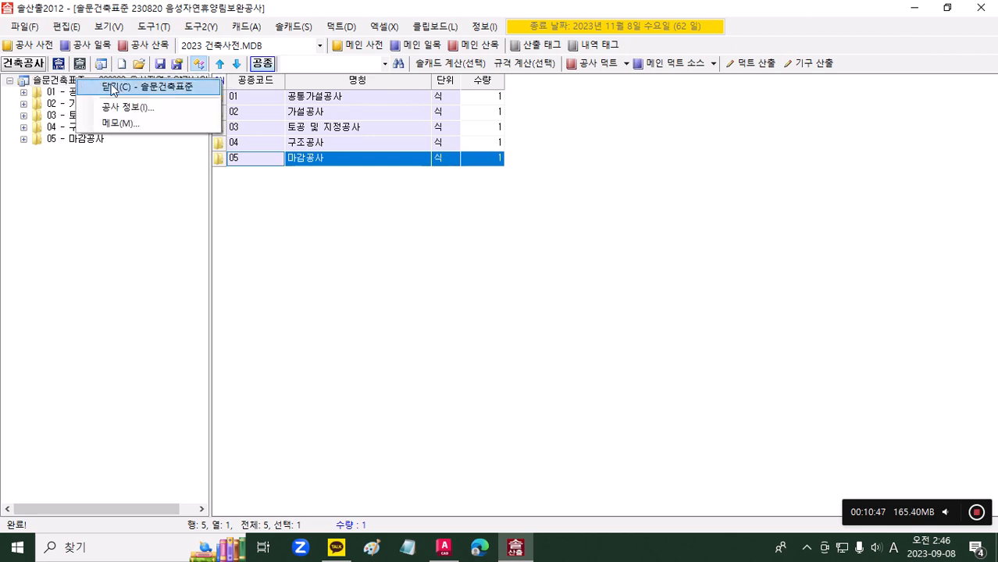
left_click(113, 87)
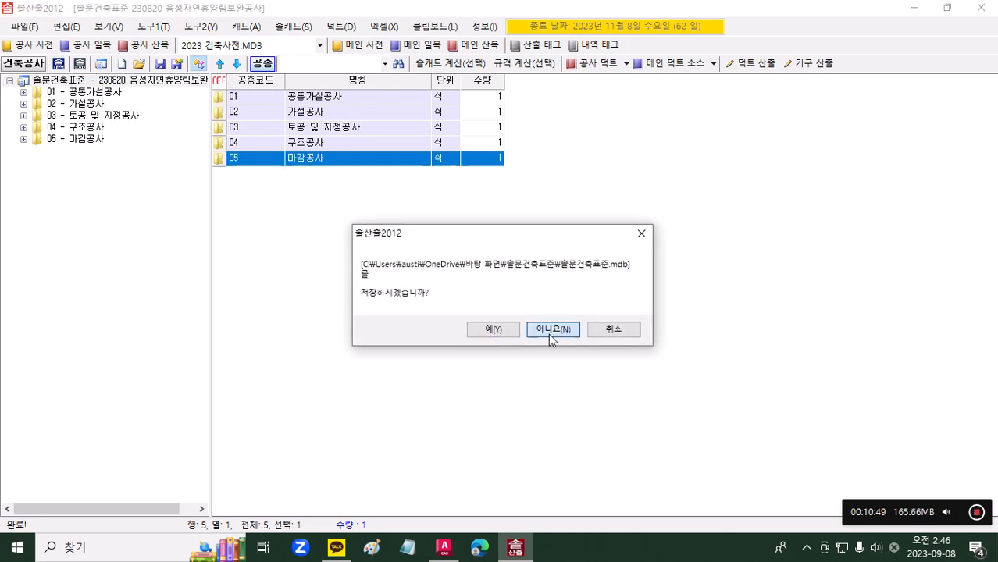
left_click(549, 334)
Step: Open the existing project 2024 솔문건축 샘플공사 from the 공사 folder
left_click(138, 64)
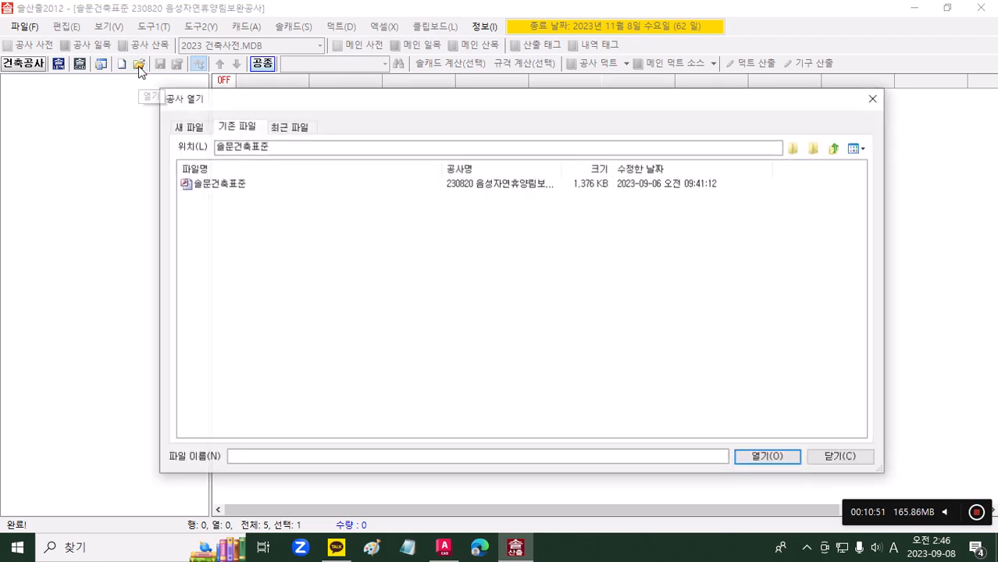
left_click(817, 149)
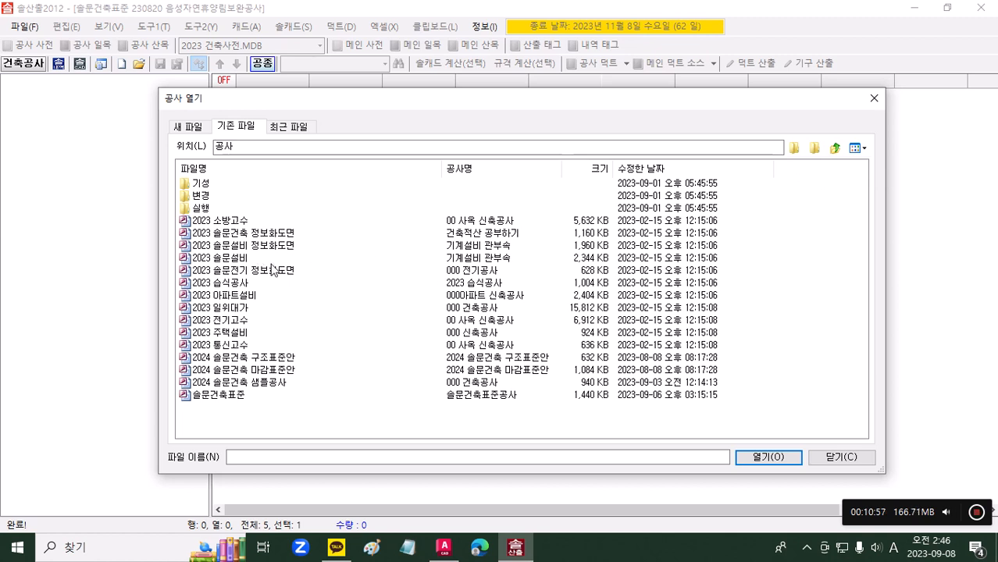
left_click(261, 384)
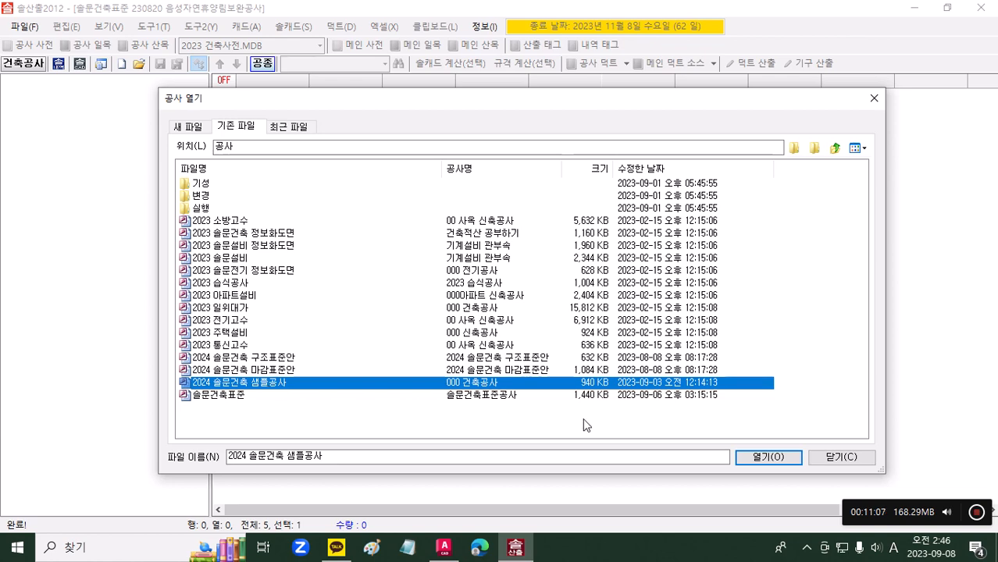
left_click(759, 458)
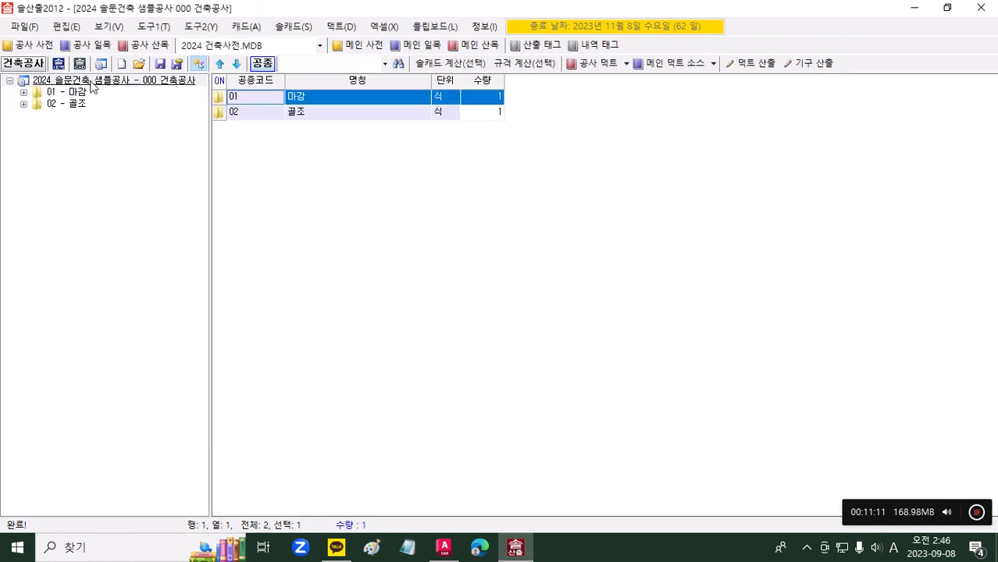
Step: Open the 1동 quantity sheet under 마감 and go to the beginning of its item list
double_click(318, 101)
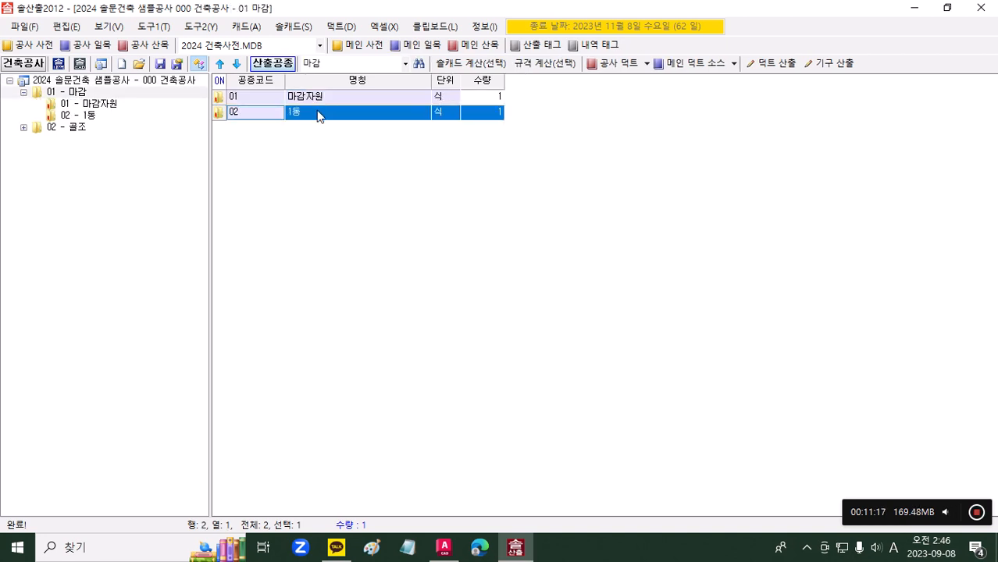
double_click(318, 113)
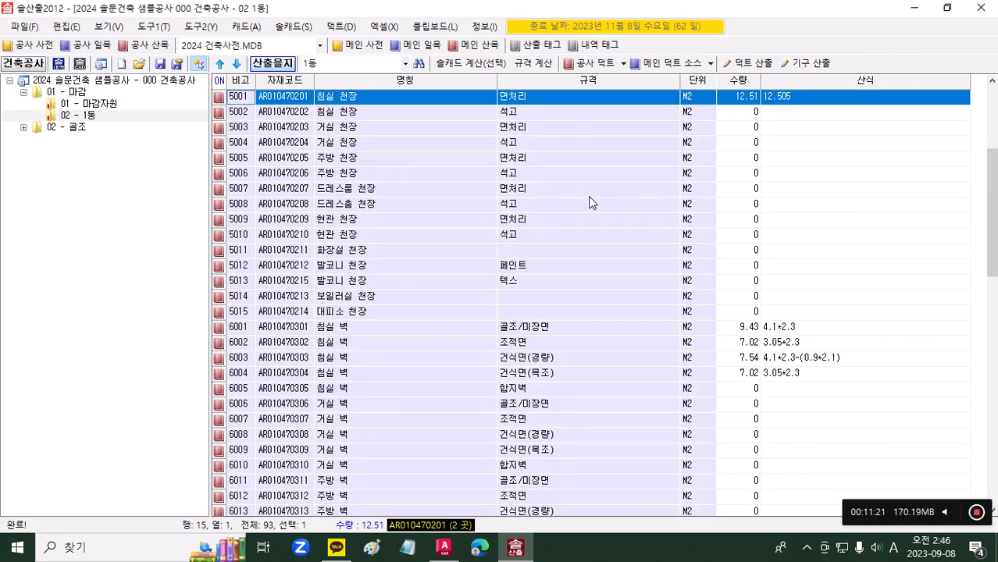
scroll(703, 156, "up", 3)
scroll(721, 152, "up", 2)
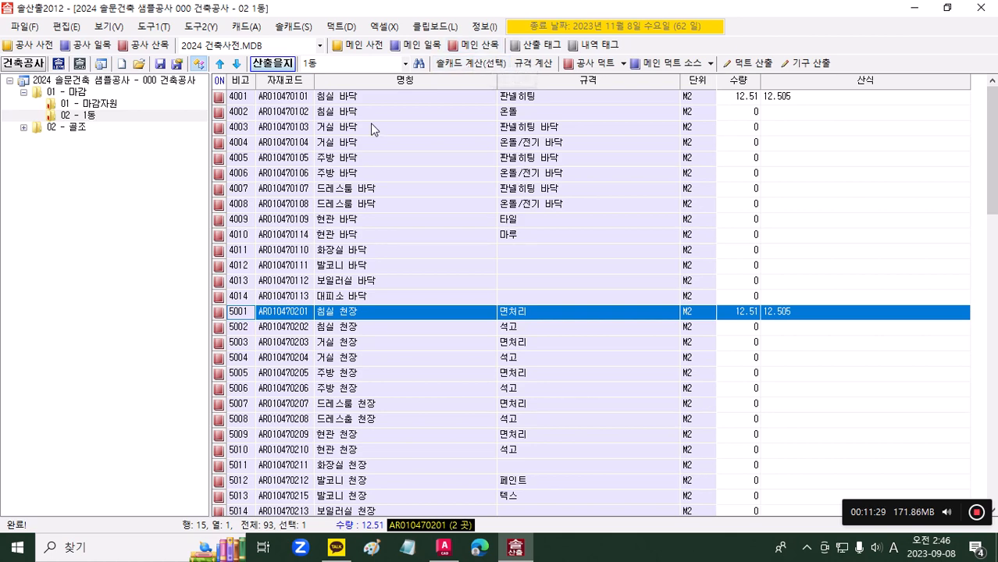
Step: Inspect the component materials of the 침실 바닥 판넬히팅 item in its own window and close that window
left_click(366, 98)
double_click(365, 97)
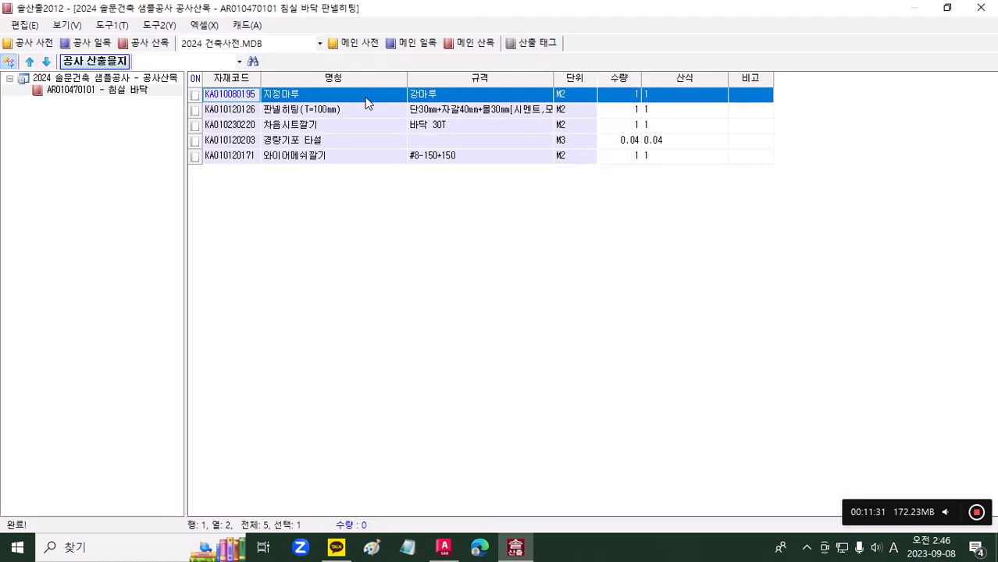
left_click(947, 7)
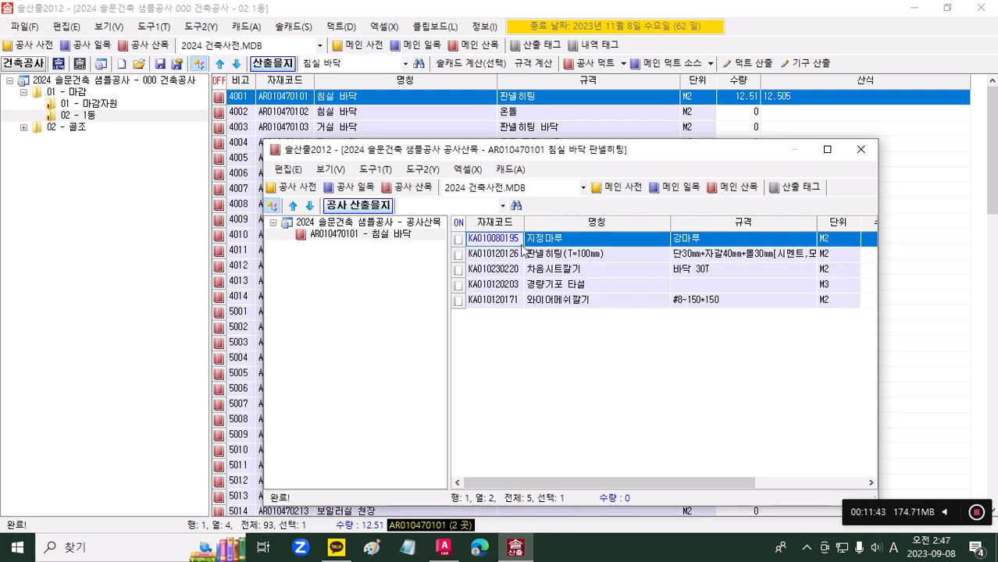
left_click(864, 150)
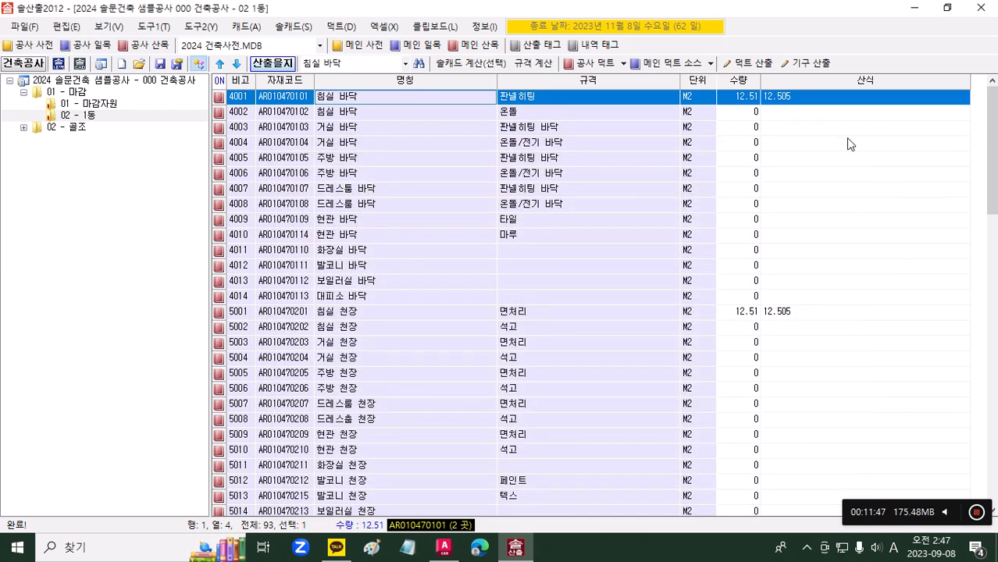
Step: Delete the formulas and quantities (산식과 수량 삭제) from the whole 1동 sheet
left_click(789, 94)
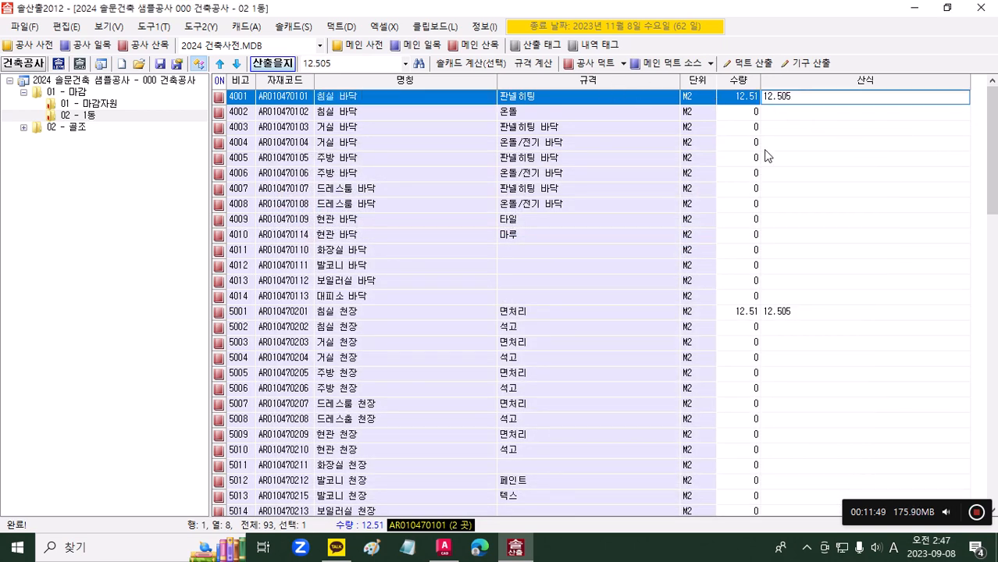
right_click(426, 102)
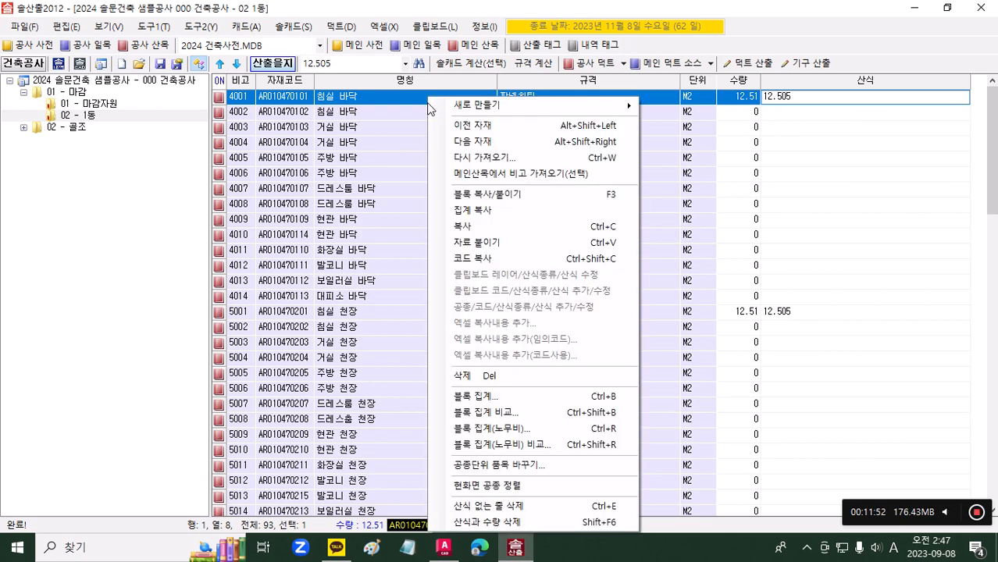
left_click(544, 521)
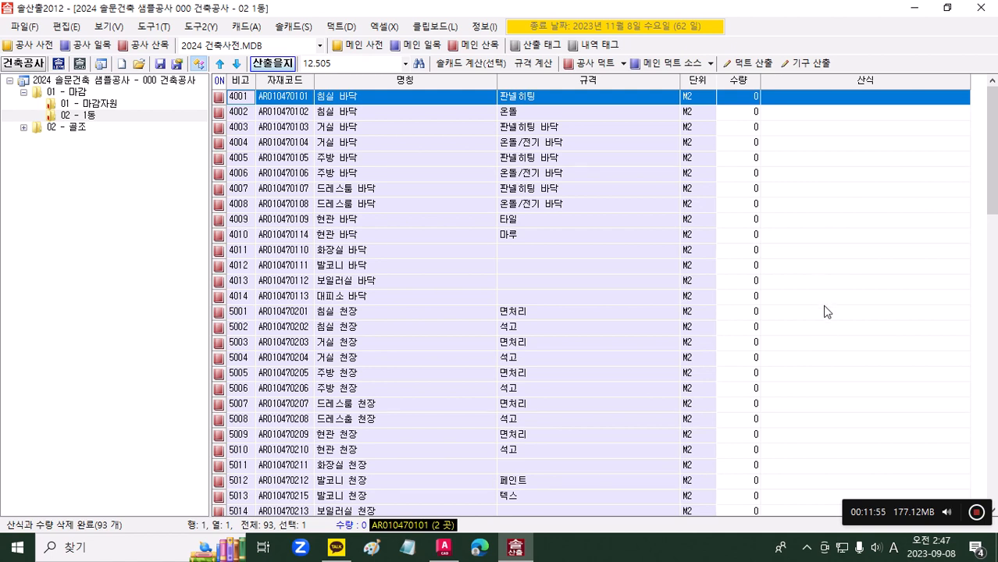
Step: Compare the two 침실 바닥 rows, 판넬히팅 and 온돌, by specification and by their 비고 numbers 4001 and 4002
left_click(416, 144)
left_click(398, 101)
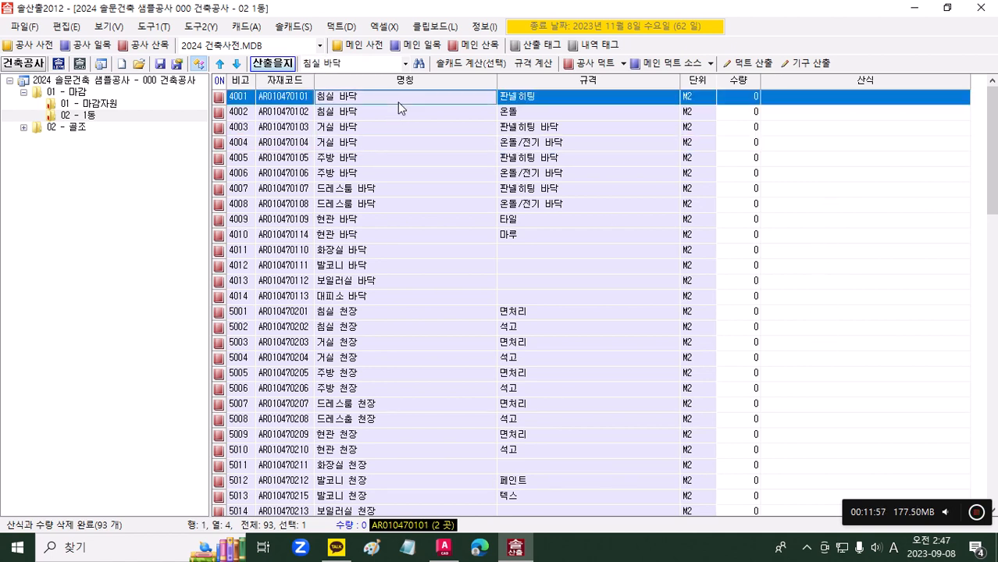
left_click(537, 99)
key("Down")
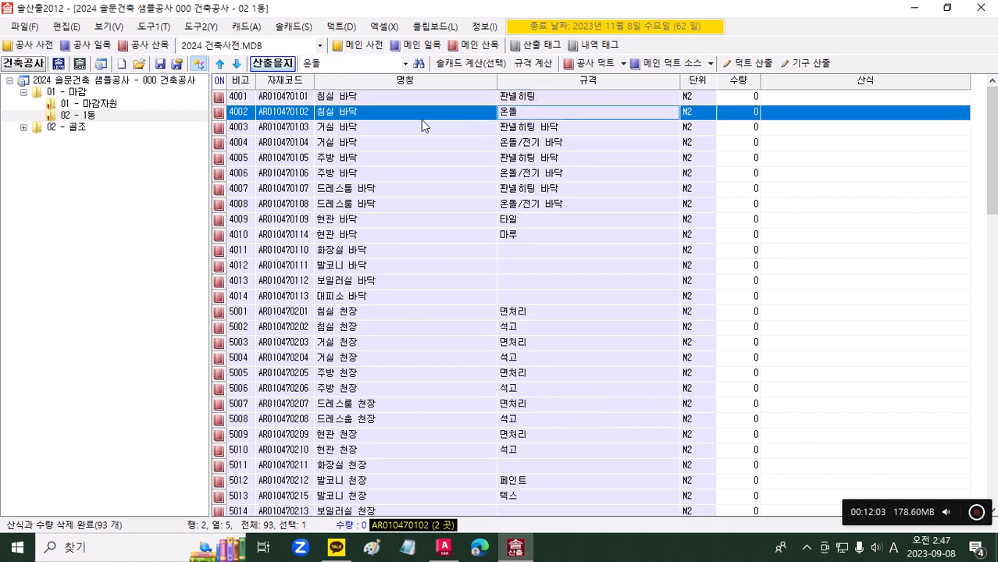
left_click(365, 100)
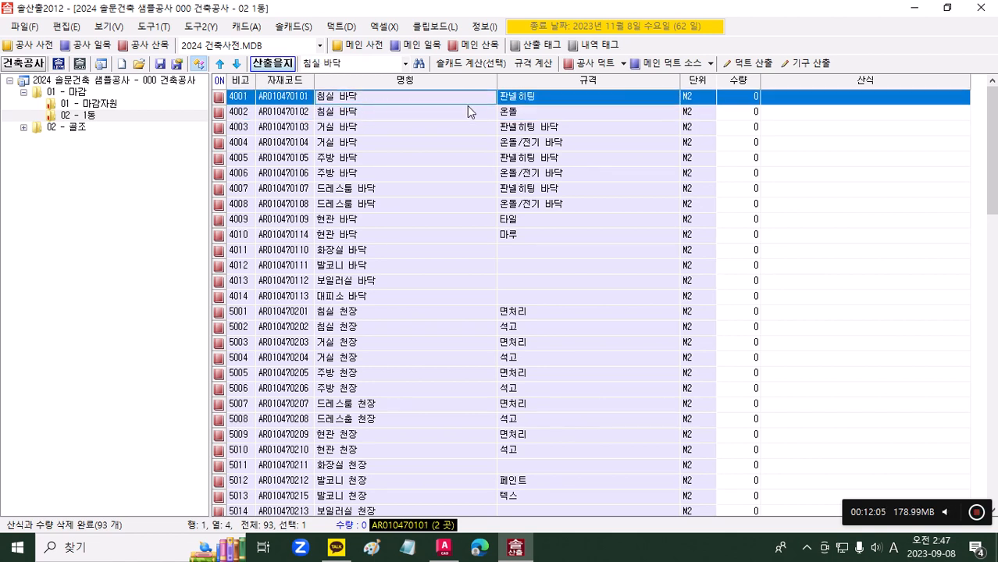
left_click(245, 99)
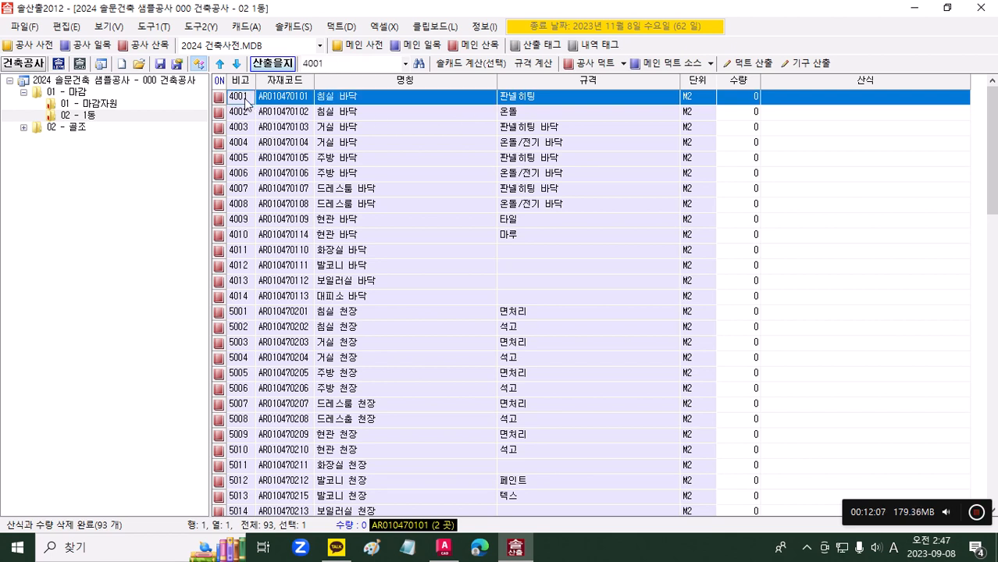
left_click(245, 112)
left_click(245, 99)
left_click(244, 113)
left_click(246, 100)
left_click(246, 114)
left_click(248, 102)
left_click(248, 114)
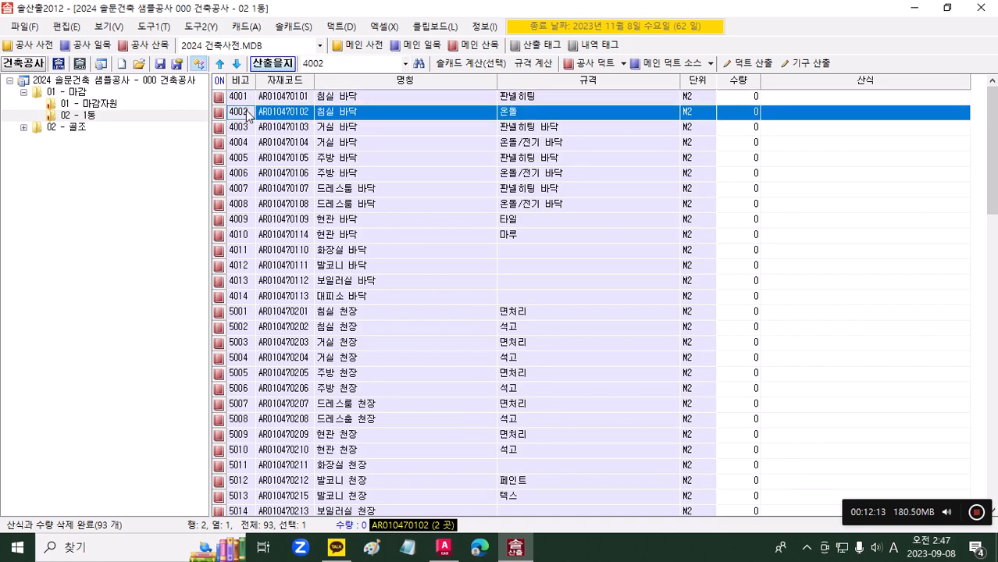
Step: Look at the room outlines in AutoCAD, and return to 솔산출2012 to check the 비고, 산식 and 규격 cells of rows 4001 and 4002
left_click(440, 549)
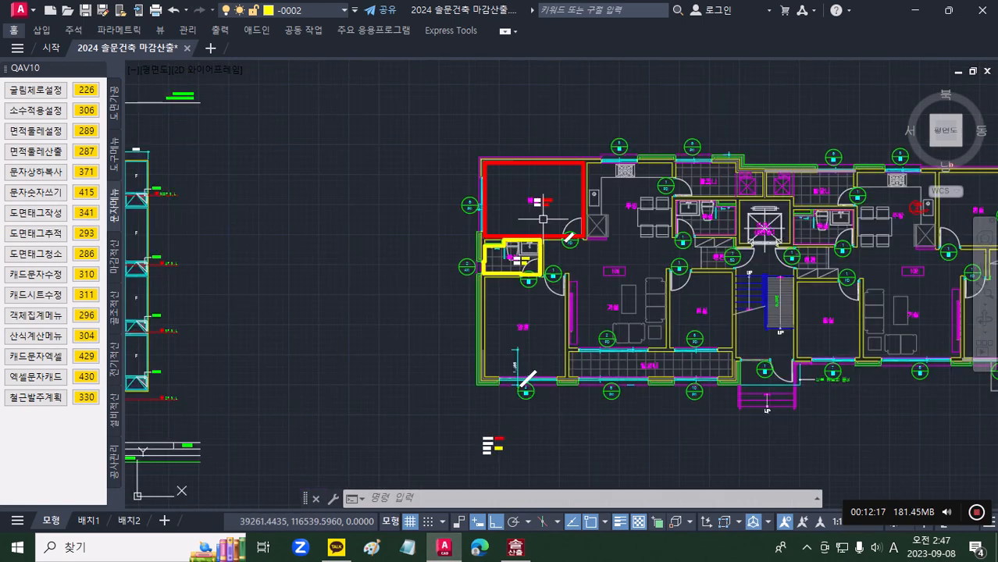
scroll(543, 230, "up", 6)
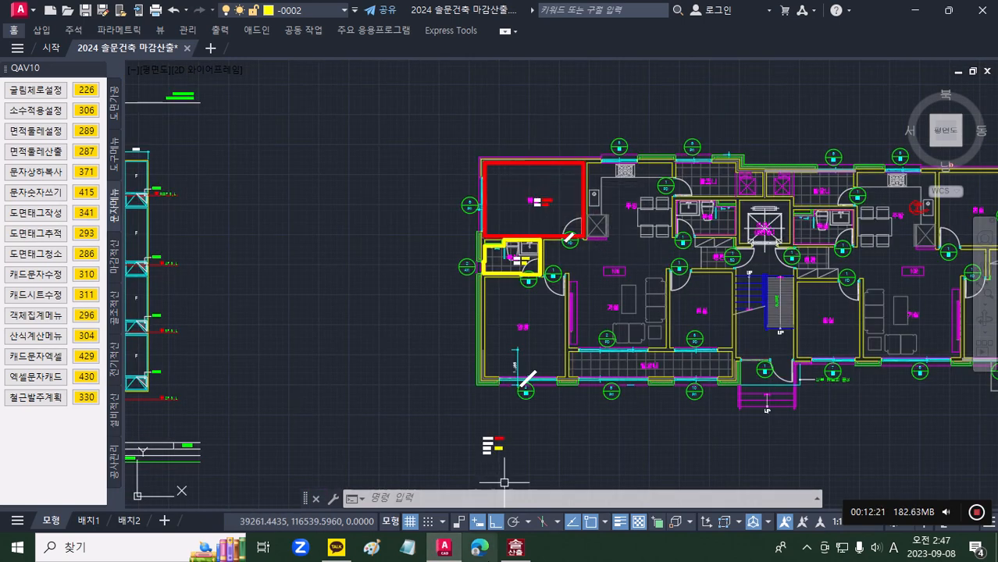
left_click(515, 547)
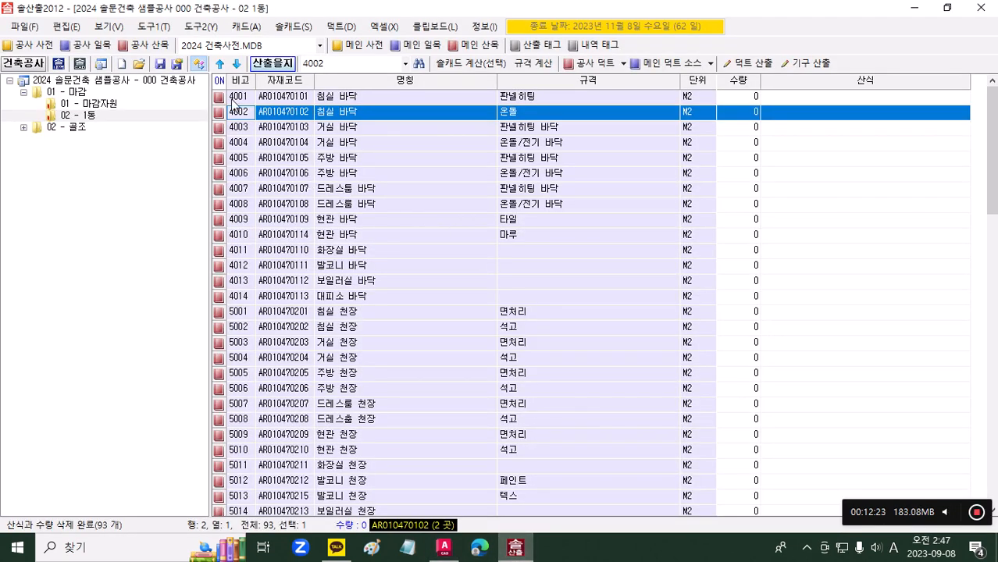
left_click(237, 100)
left_click(807, 103)
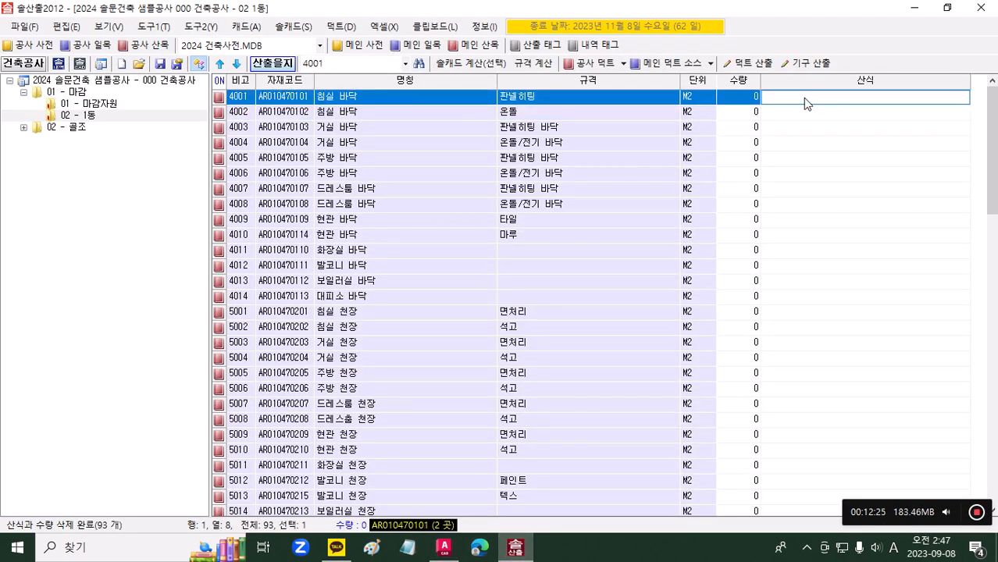
left_click(245, 115)
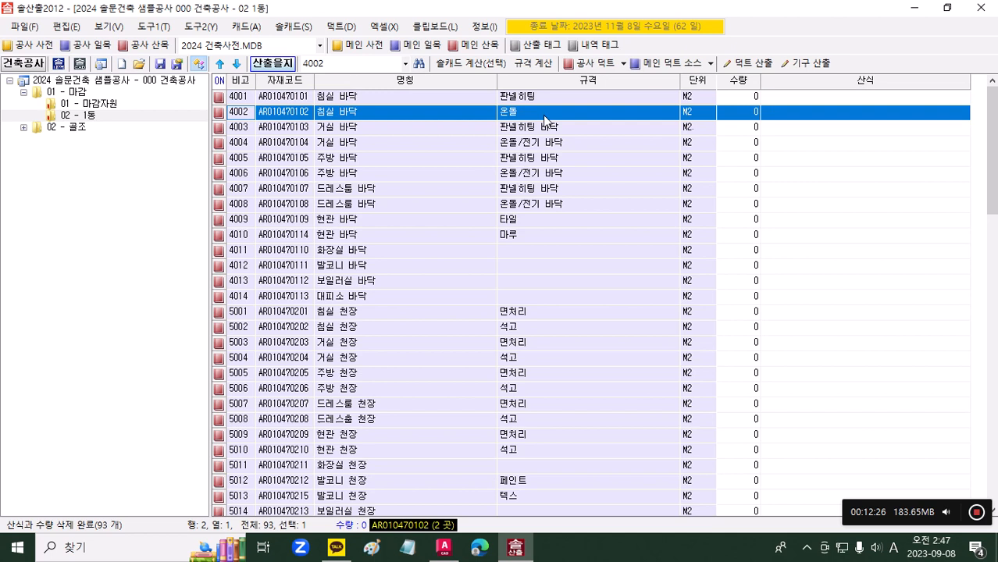
left_click(780, 119)
left_click(637, 95)
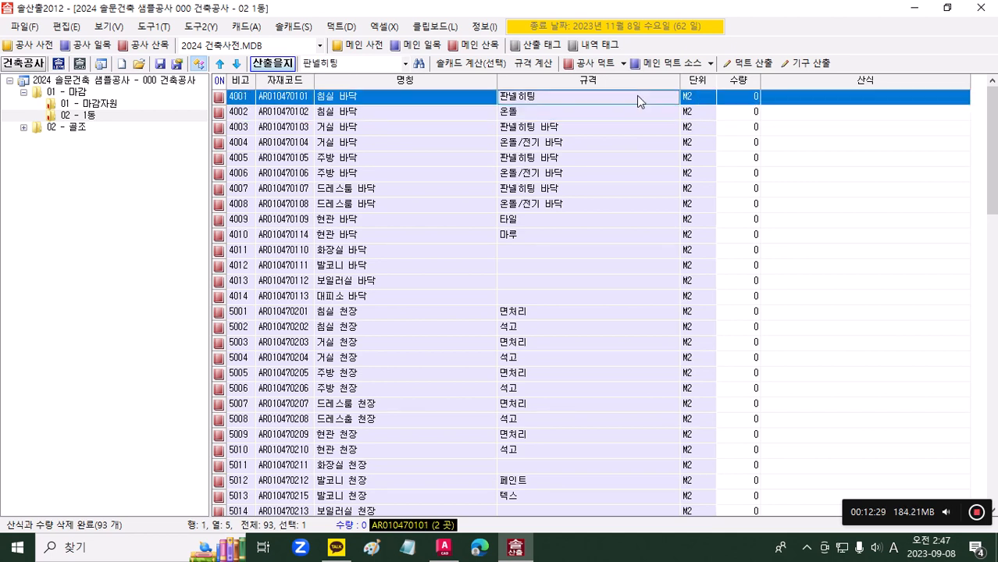
left_click(640, 110)
left_click(638, 99)
left_click(639, 110)
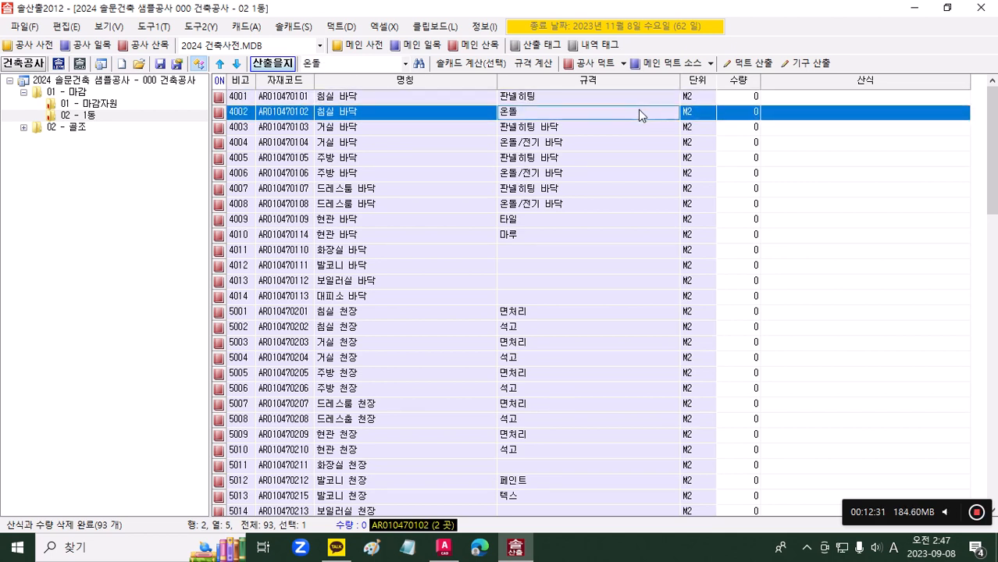
left_click(236, 96)
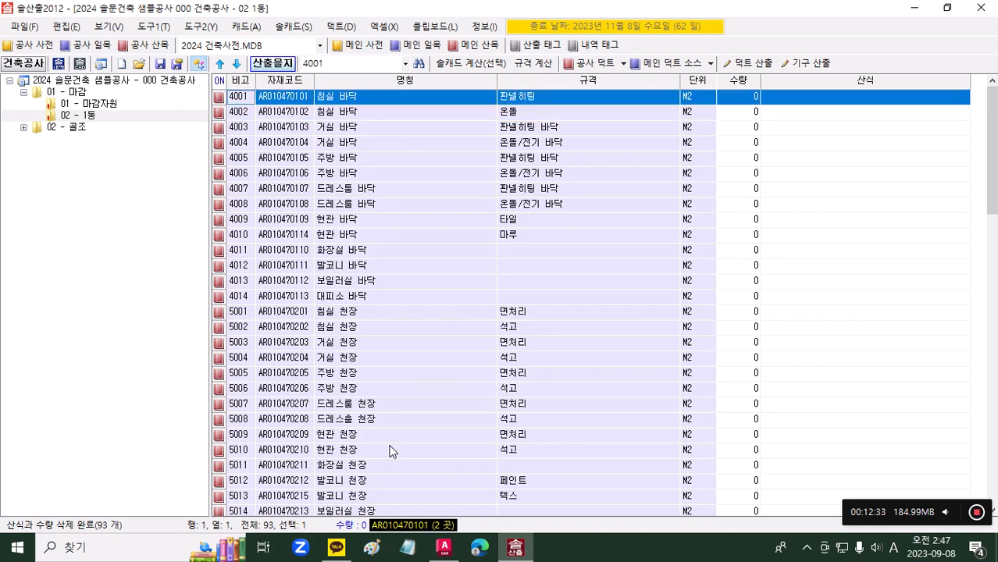
Step: Switch to AutoCAD and move the upper bedroom's outline to layer number 4001
left_click(443, 546)
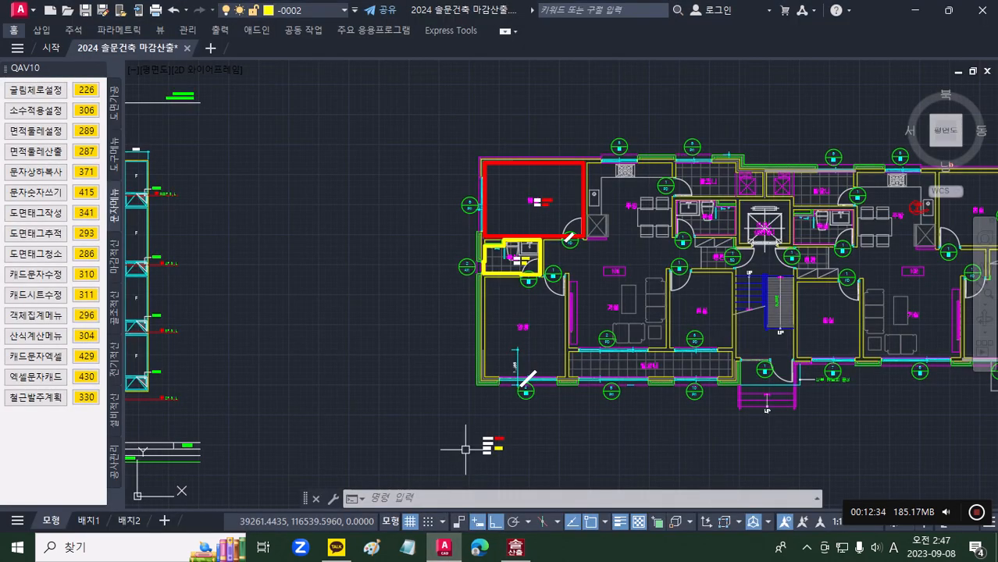
left_click(535, 162)
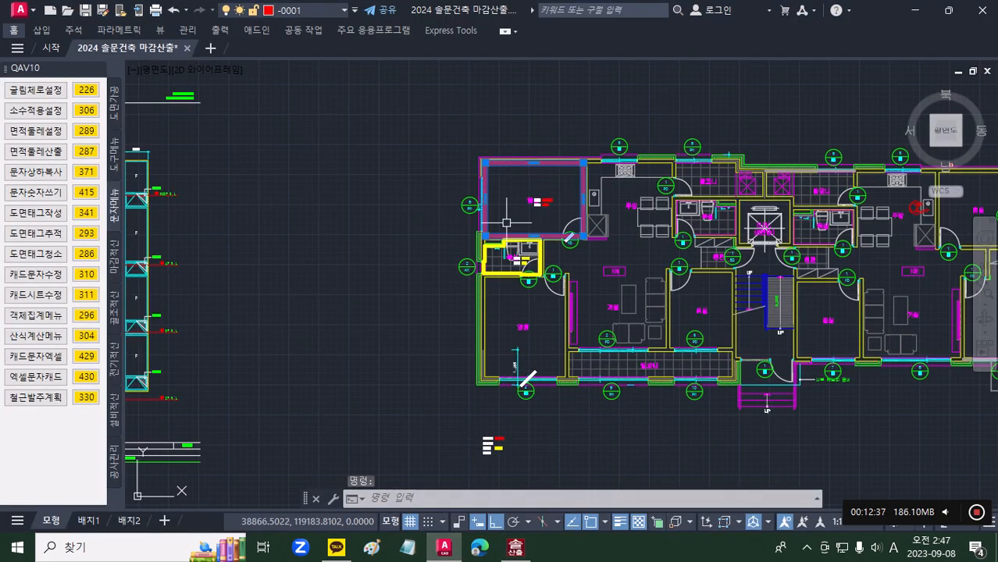
type("4001")
key("Return")
Step: From 솔산출2012, run the AutoCAD layer take-off (산출을지 캐드 레이어 산출) on the upper bedroom's outline
left_click(515, 546)
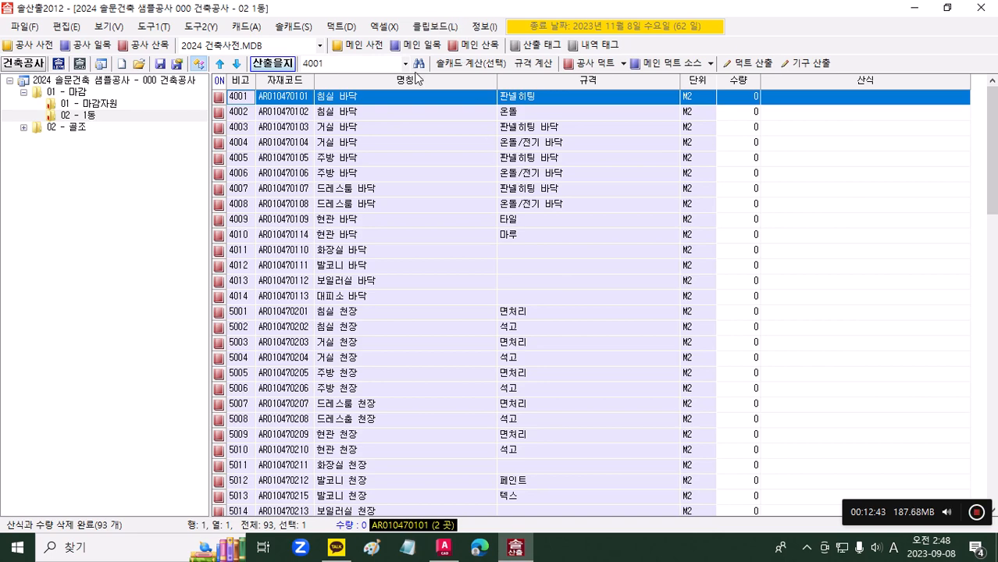
left_click(249, 28)
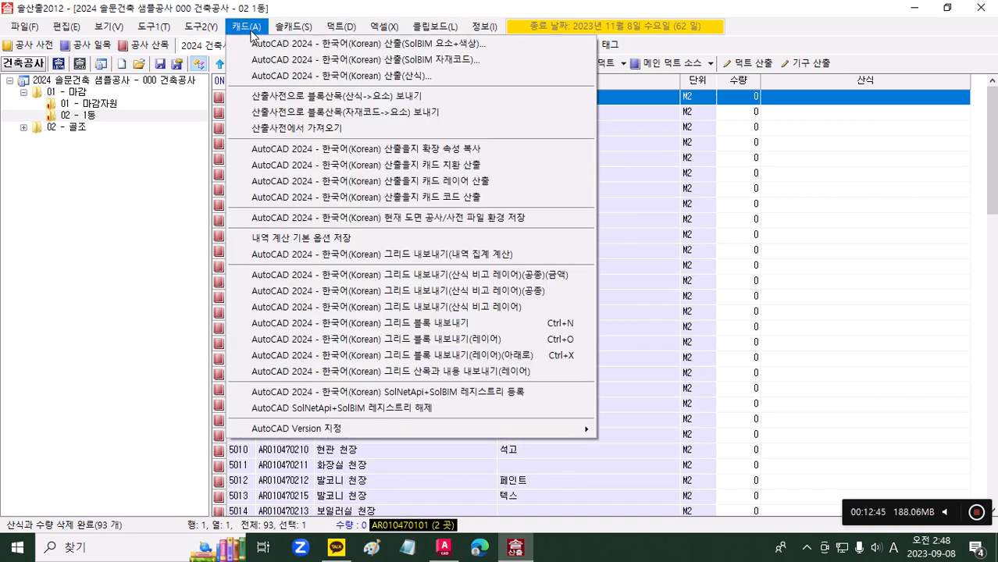
left_click(391, 185)
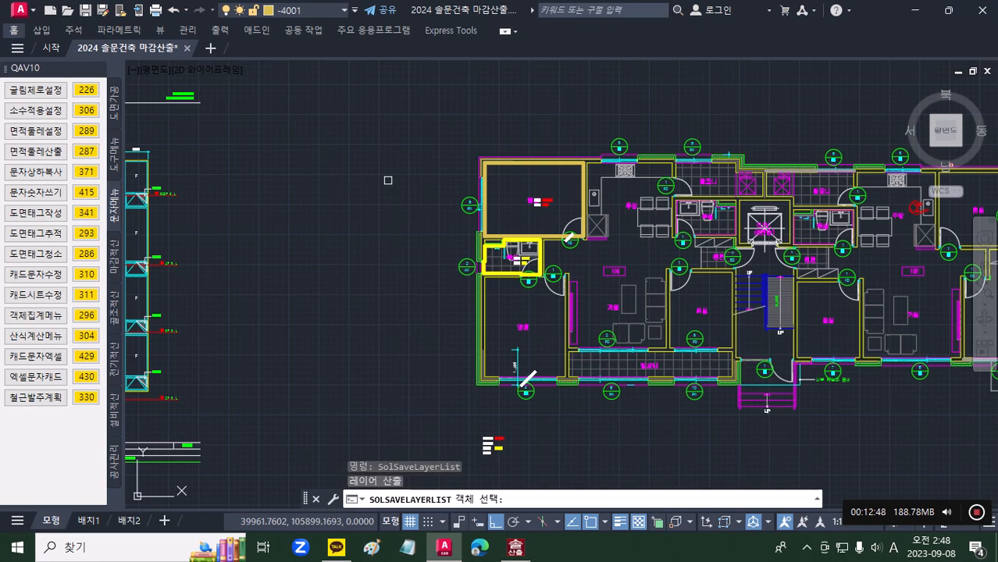
left_click(511, 163)
key("Return")
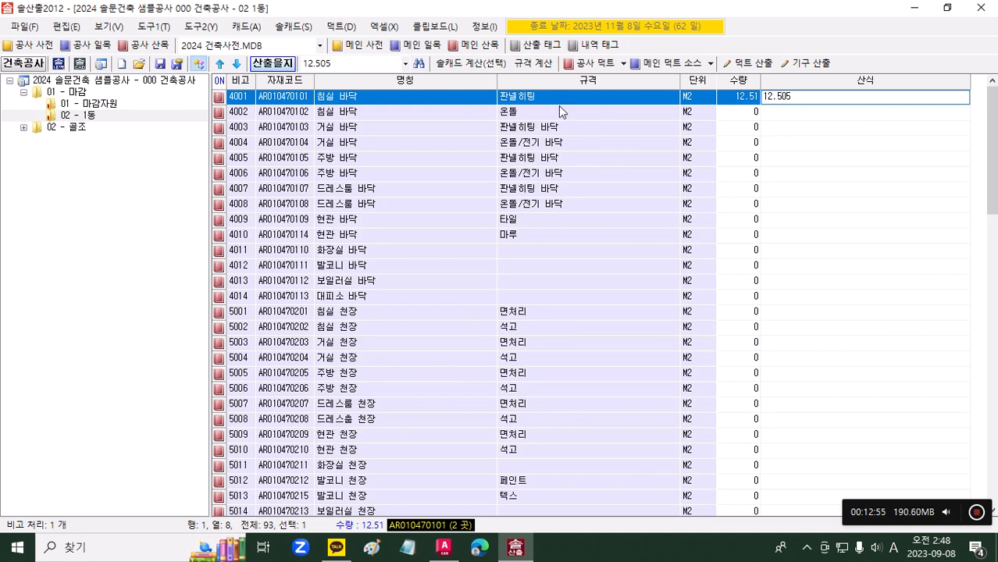
Step: Clear the 1동 sheet's formulas and quantities again, and select the 비고 number of the 침실 바닥 판넬히팅 row
right_click(539, 102)
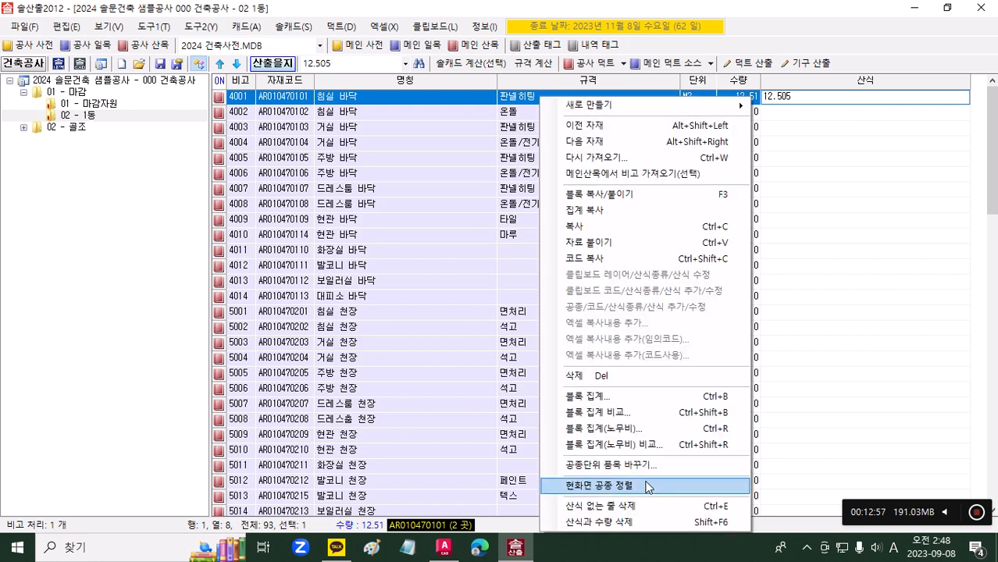
left_click(664, 519)
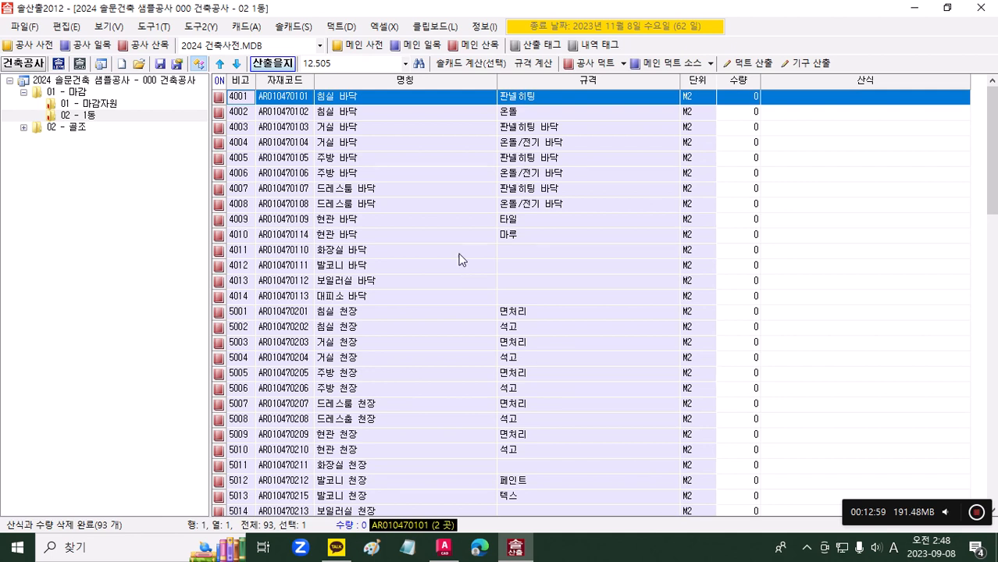
left_click(374, 100)
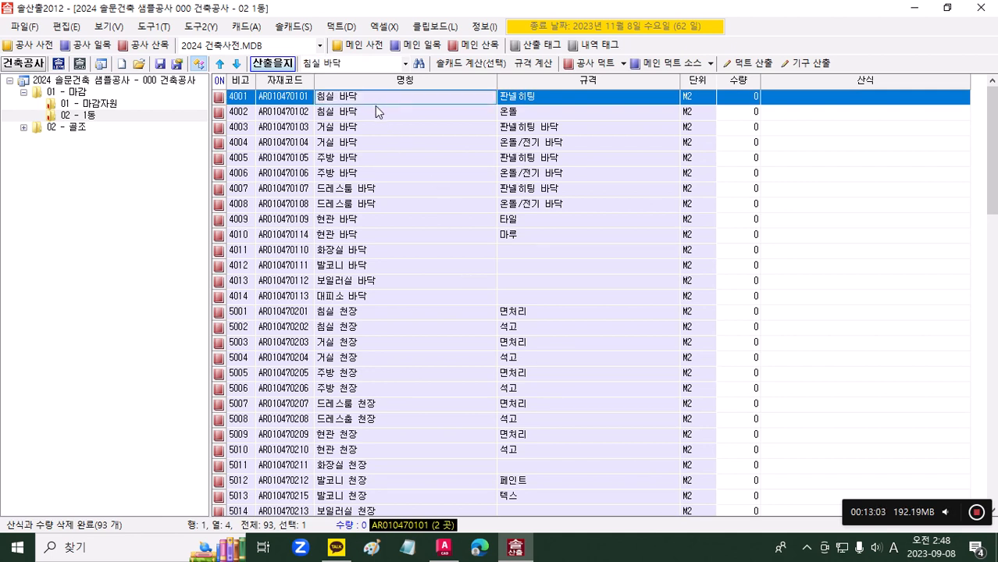
left_click(250, 99)
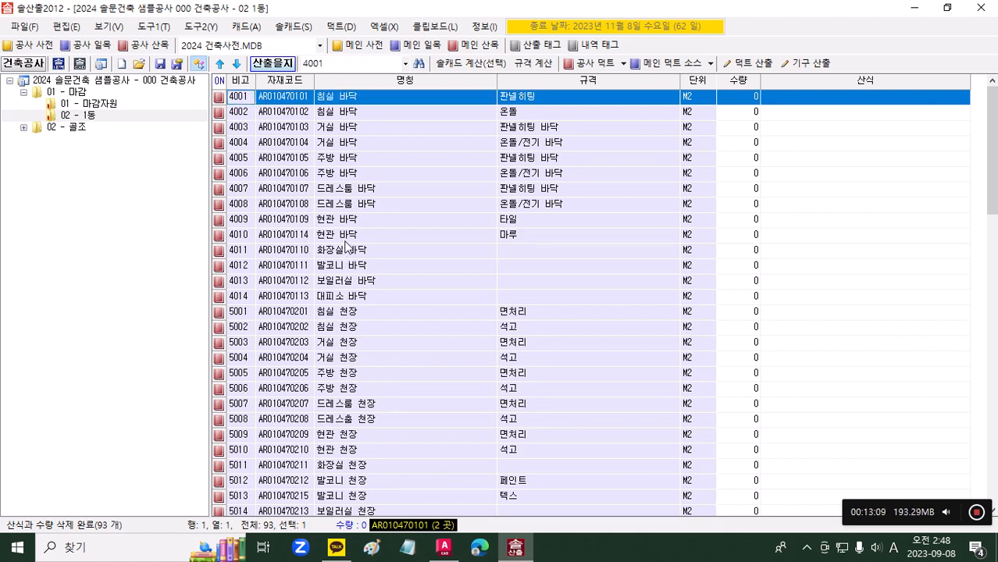
Step: Select the 화장실 바닥 row's 비고 number 4011, and in AutoCAD move the bathroom outline below the upper bedroom to layer number 4011
left_click(346, 251)
left_click(240, 254)
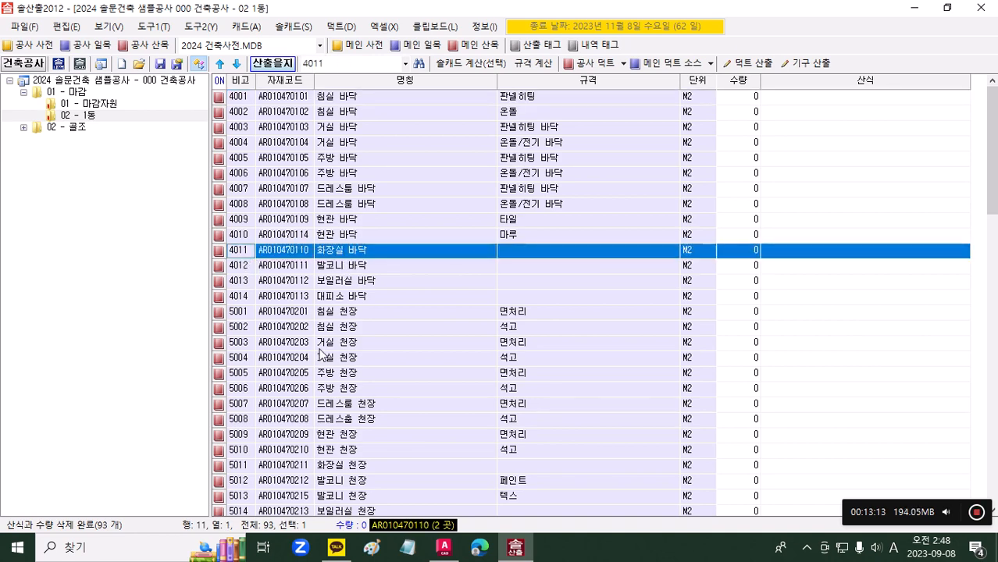
left_click(450, 553)
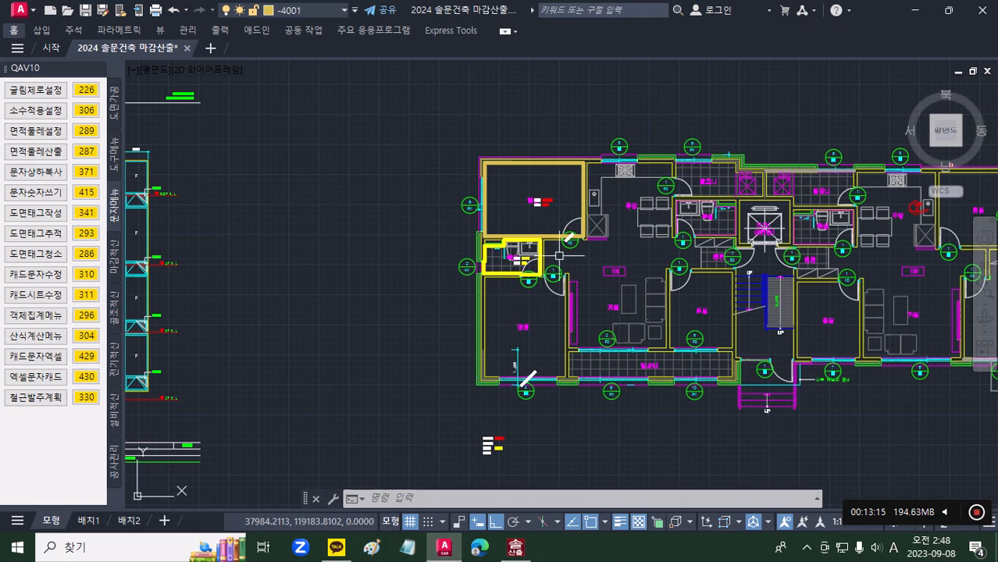
scroll(515, 258, "up", 8)
left_click(447, 240)
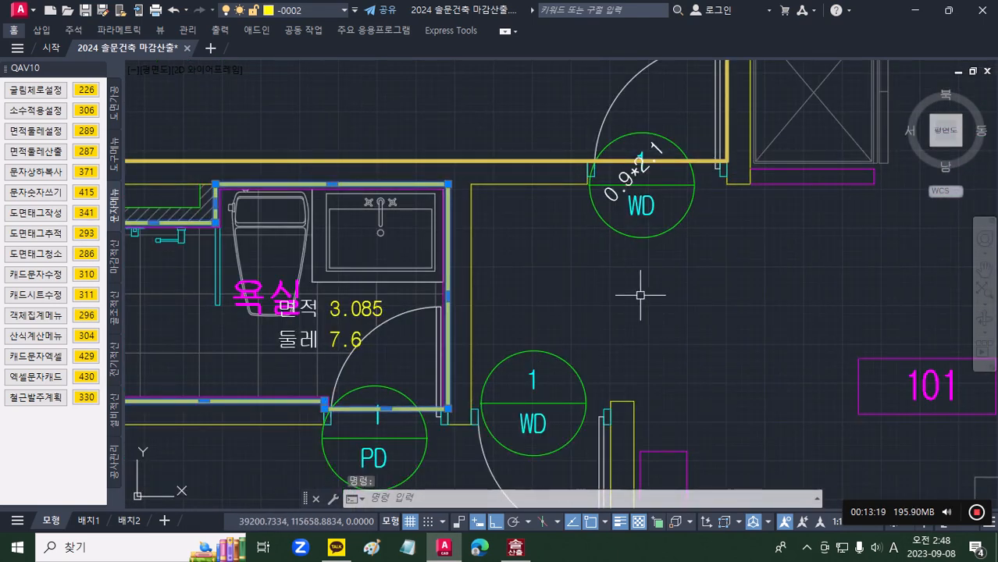
type("4011")
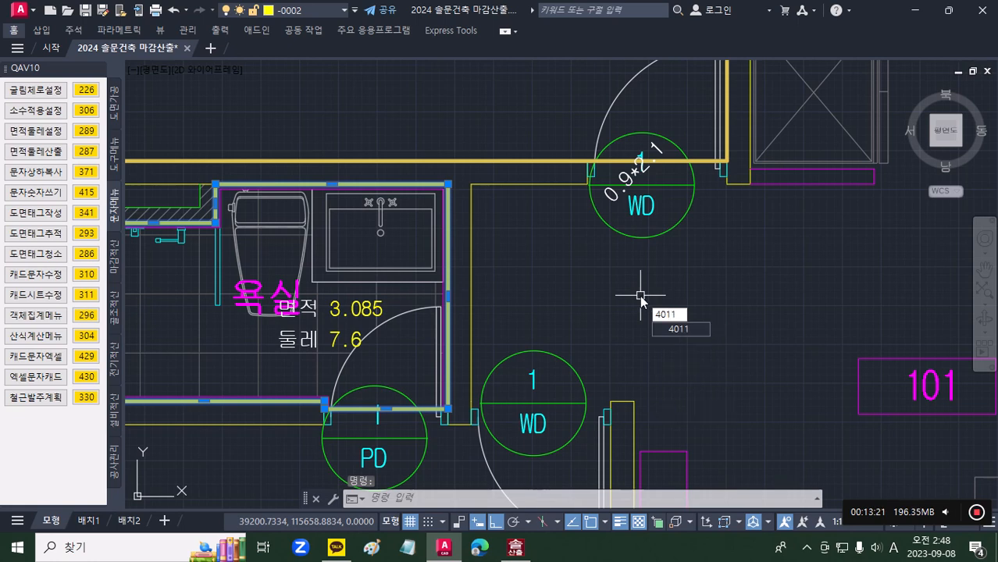
key("Return")
scroll(641, 295, "down", 4)
middle_click_drag(538, 241, 356, 249)
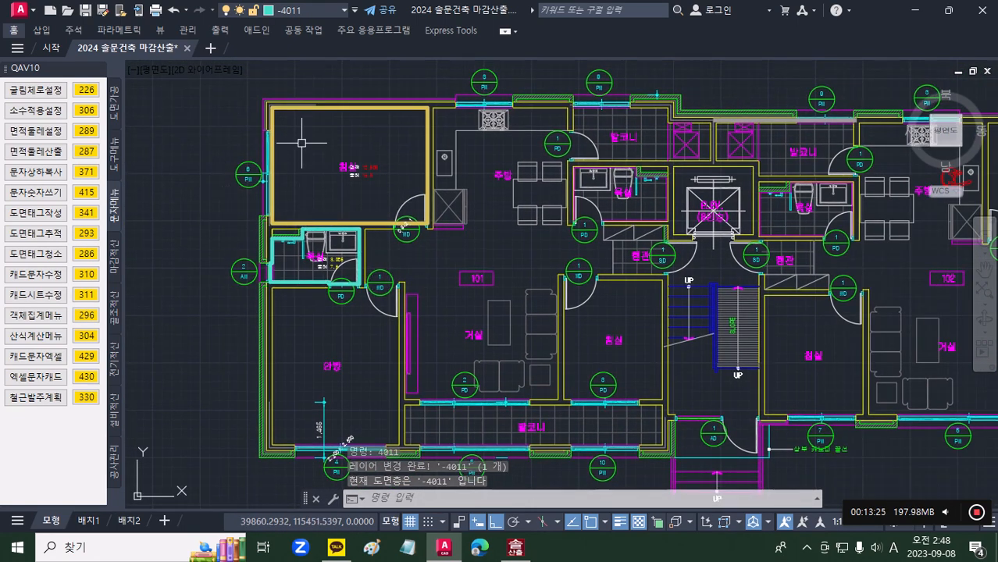
Step: From 솔산출2012, run the AutoCAD extended property copy (산출을지 확장 속성 복사) on the upper bedroom and bathroom outlines
left_click(515, 553)
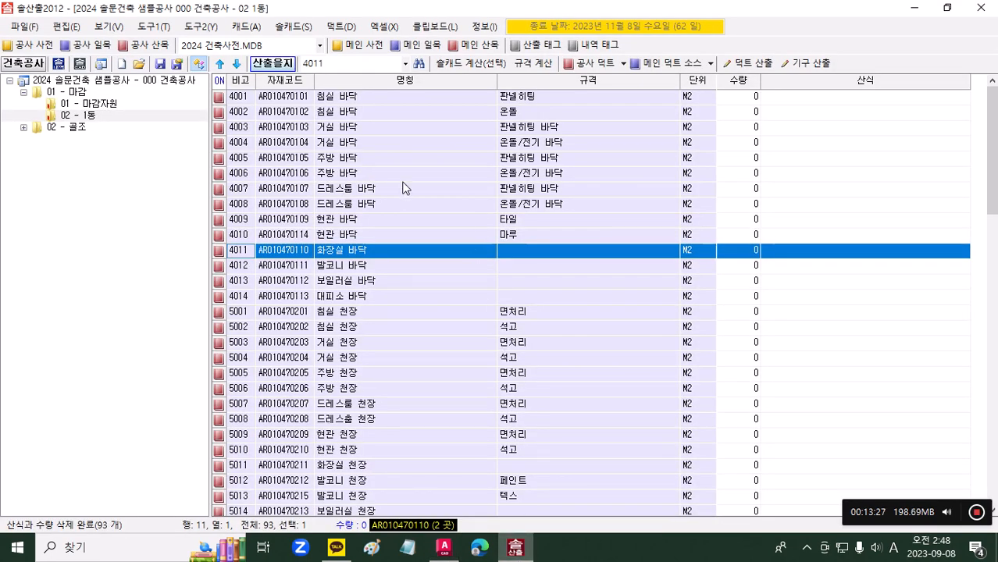
left_click(246, 28)
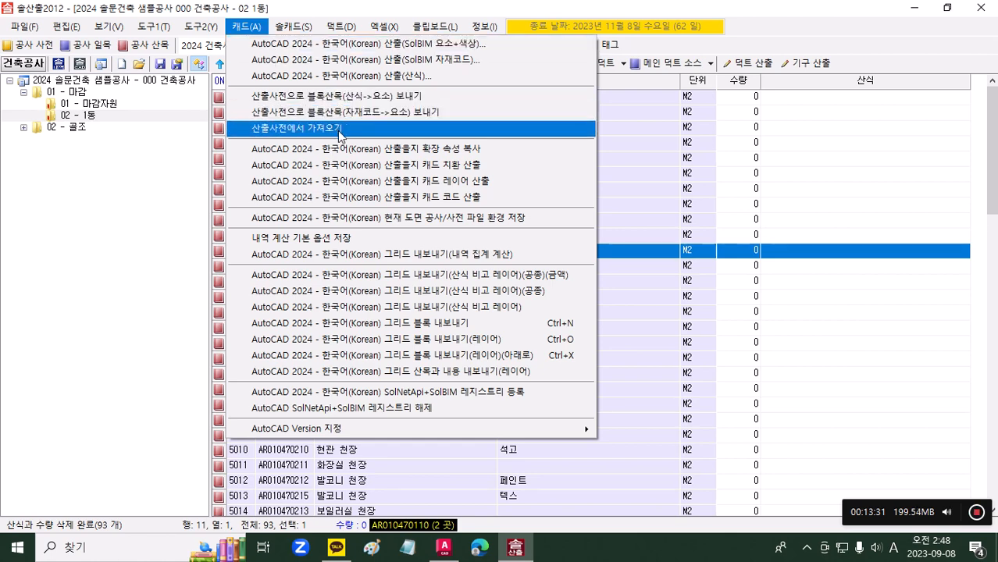
left_click(358, 151)
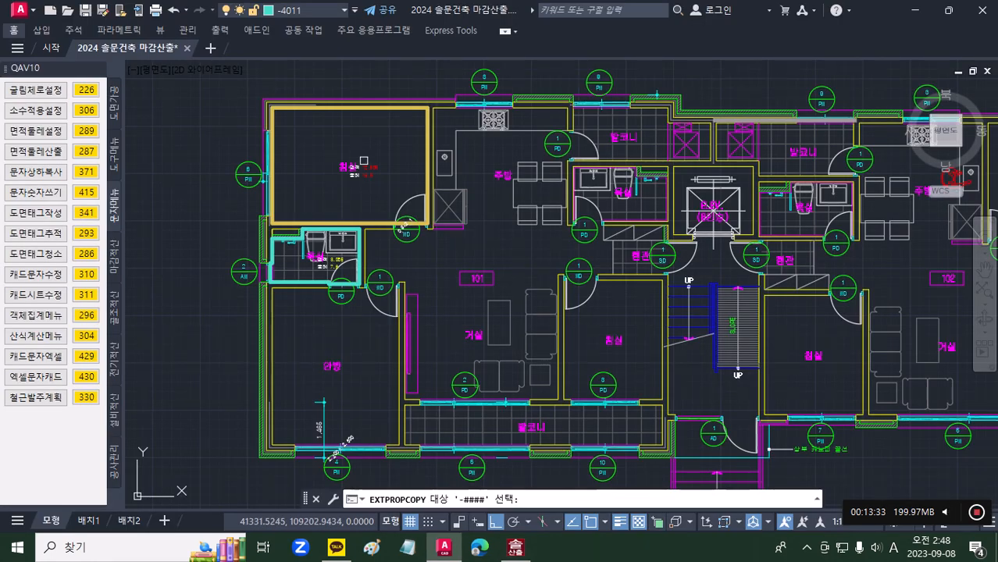
left_click(422, 150)
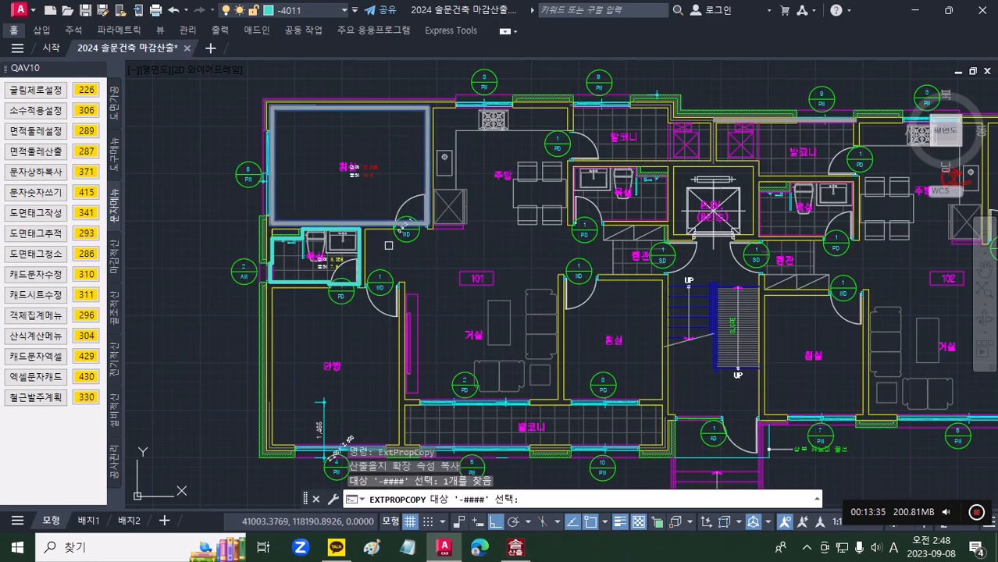
left_click(359, 268)
key("Return")
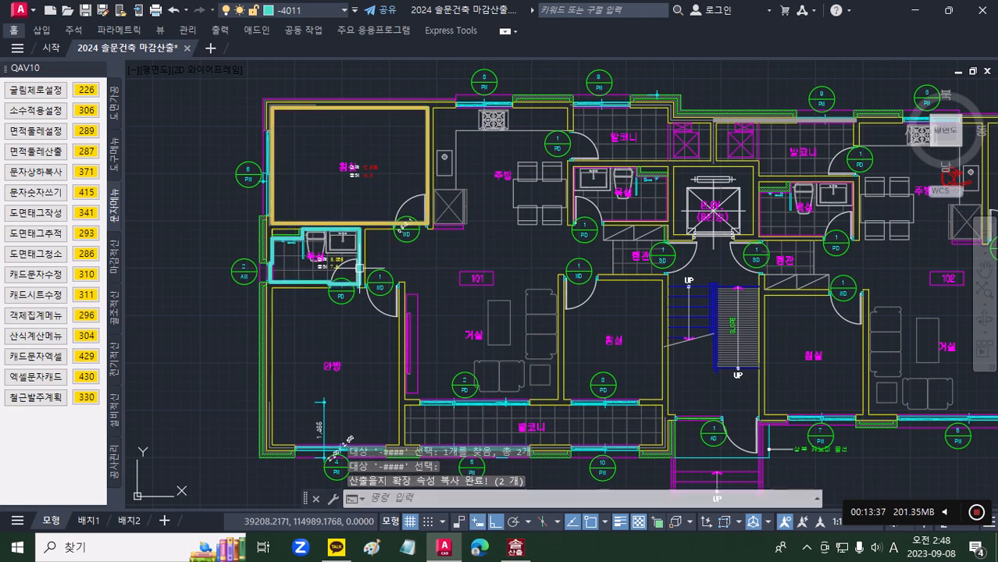
middle_click_drag(494, 225, 409, 211)
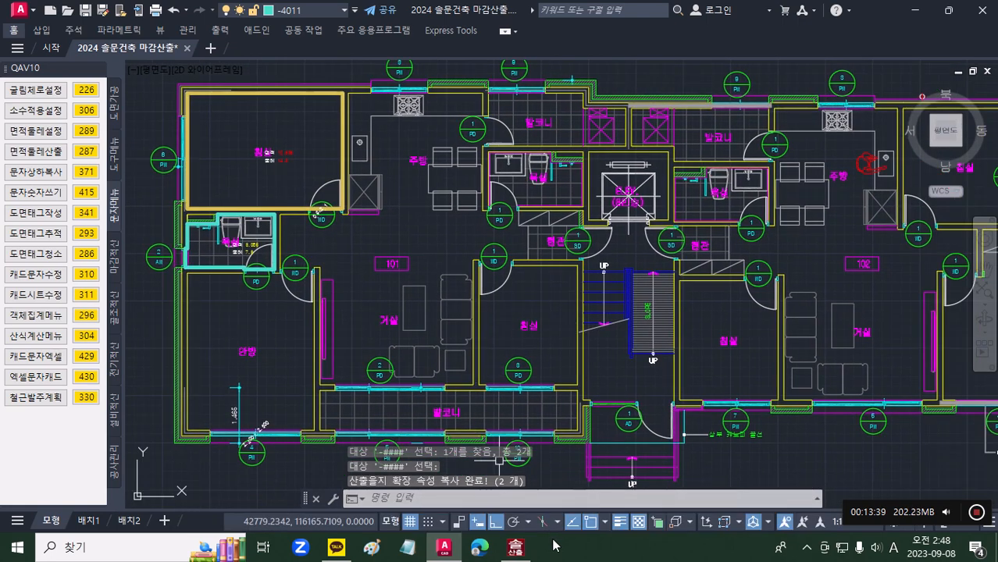
Step: Return to AutoCAD, open the layer analysis table (캐드내용보기) for the bedroom and bathroom outlines, and enlarge it to show all property columns
left_click(515, 547)
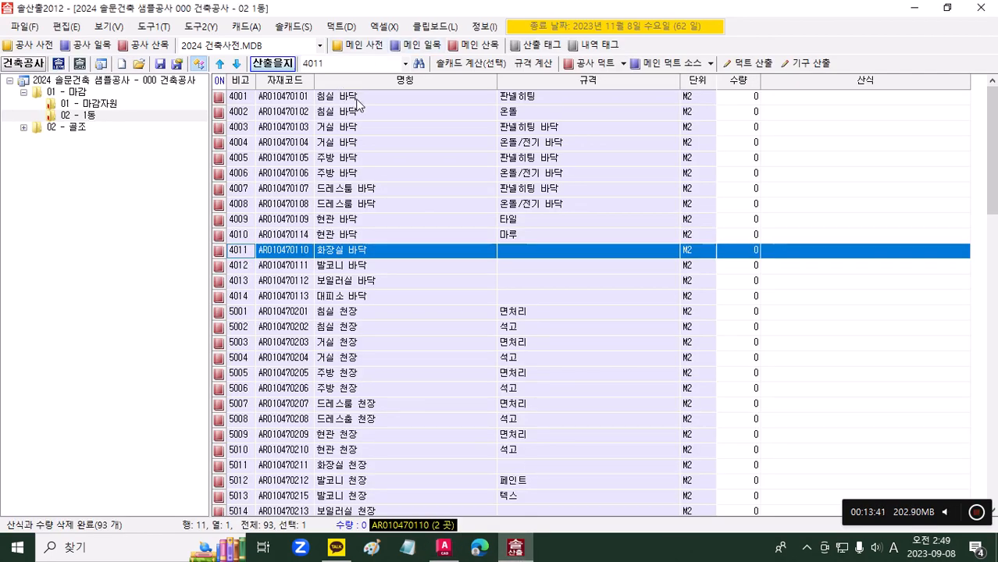
left_click(457, 549)
middle_click_drag(325, 225, 393, 228)
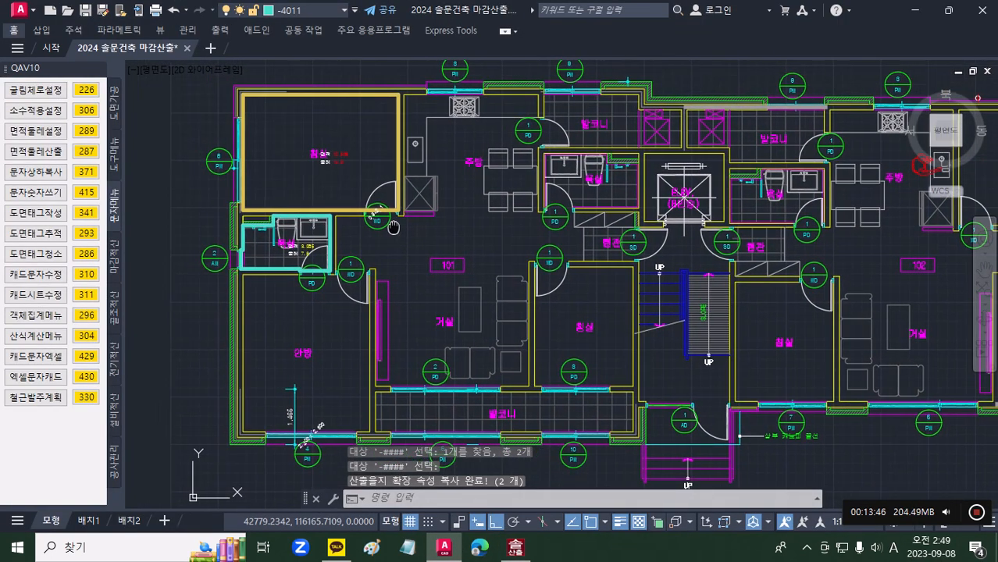
left_click(115, 112)
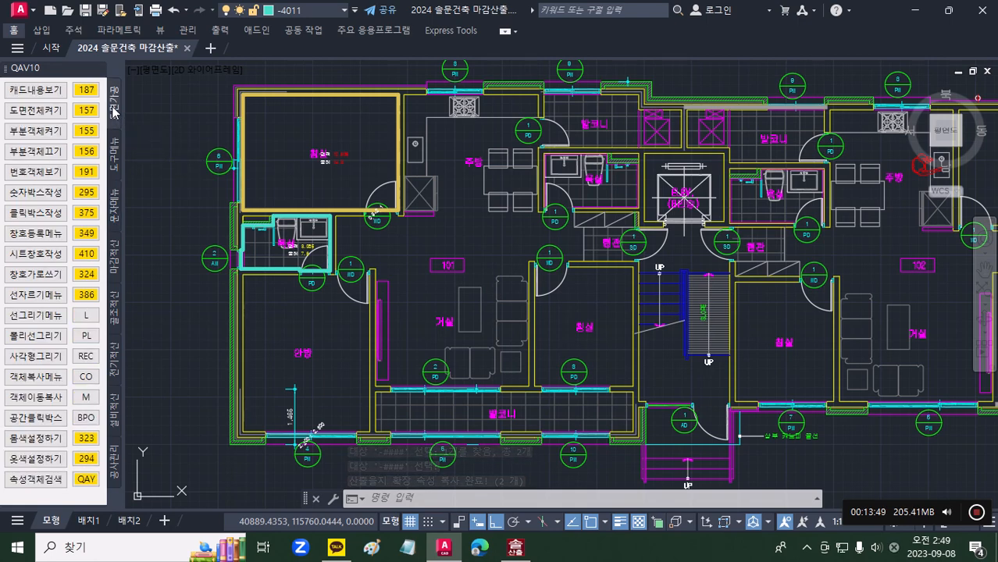
left_click(60, 94)
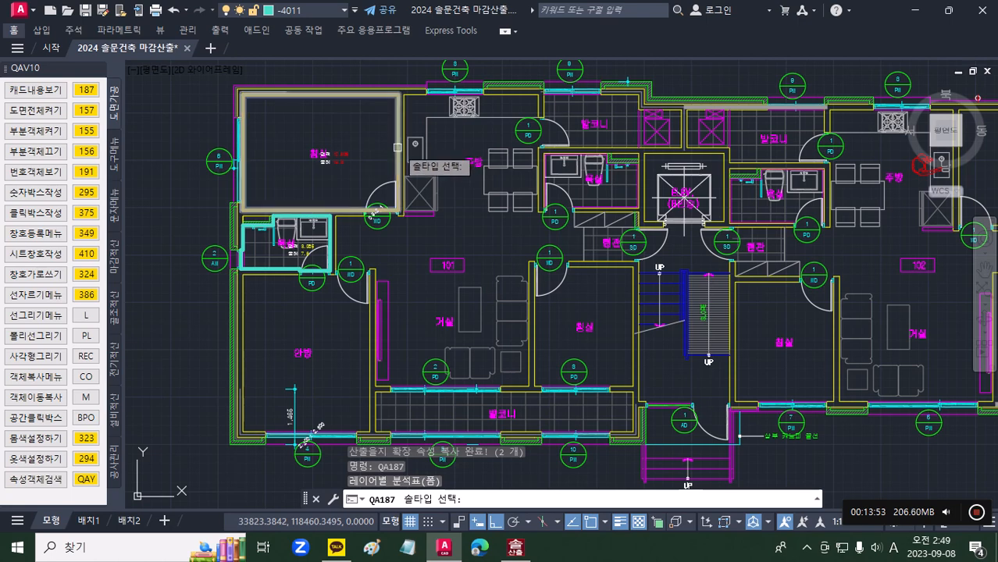
left_click(401, 145)
left_click(330, 261)
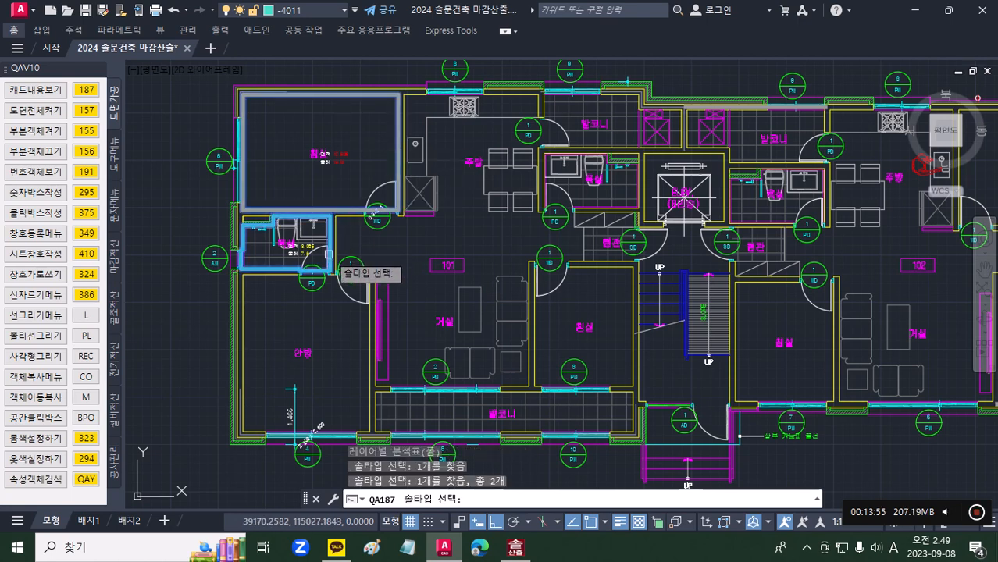
key("Return")
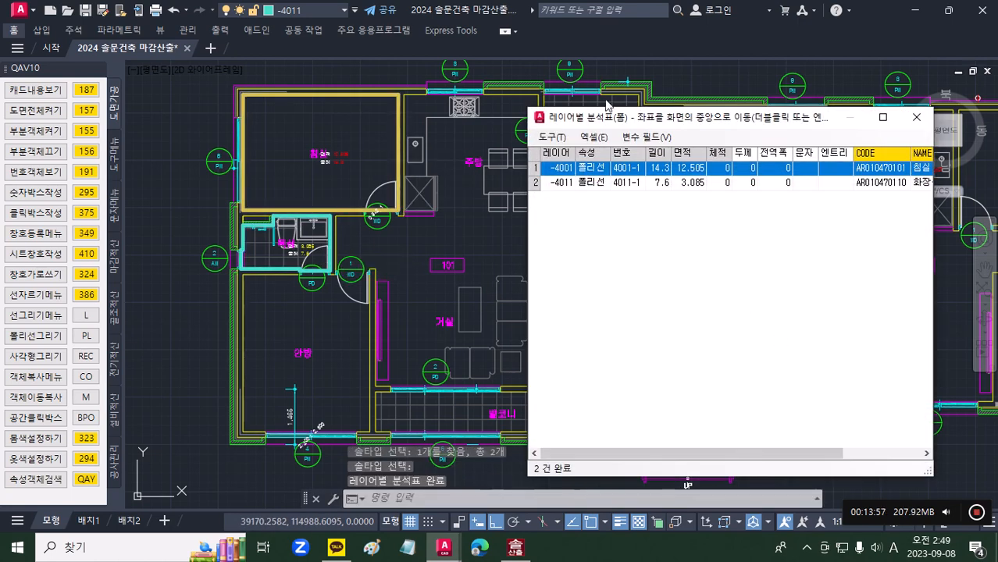
left_click_drag(624, 106, 529, 182)
left_click_drag(843, 414, 971, 412)
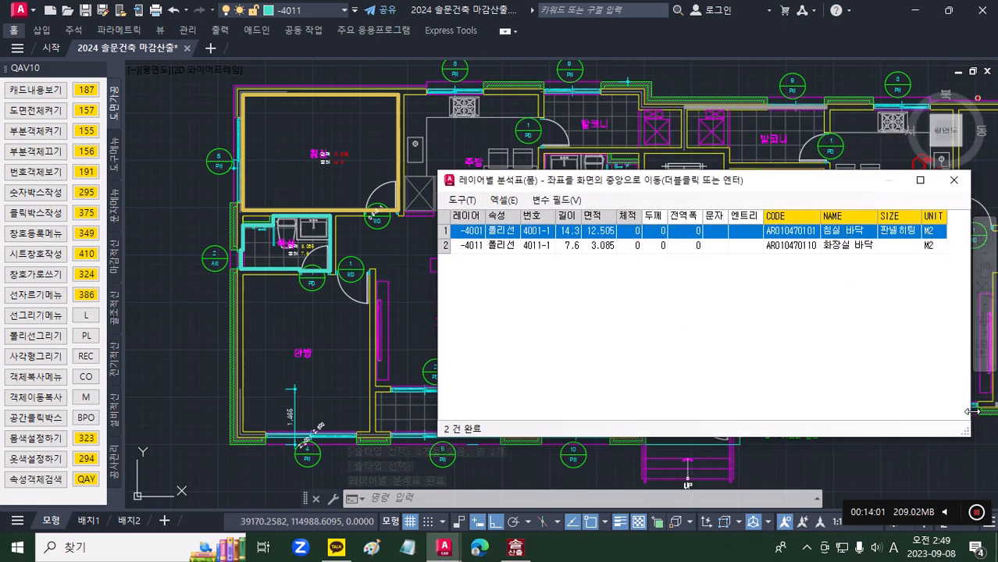
Step: Check the 길이, 면적 and NAME cells of the -4001 and -4011 rows in the layer analysis table
left_click(597, 233)
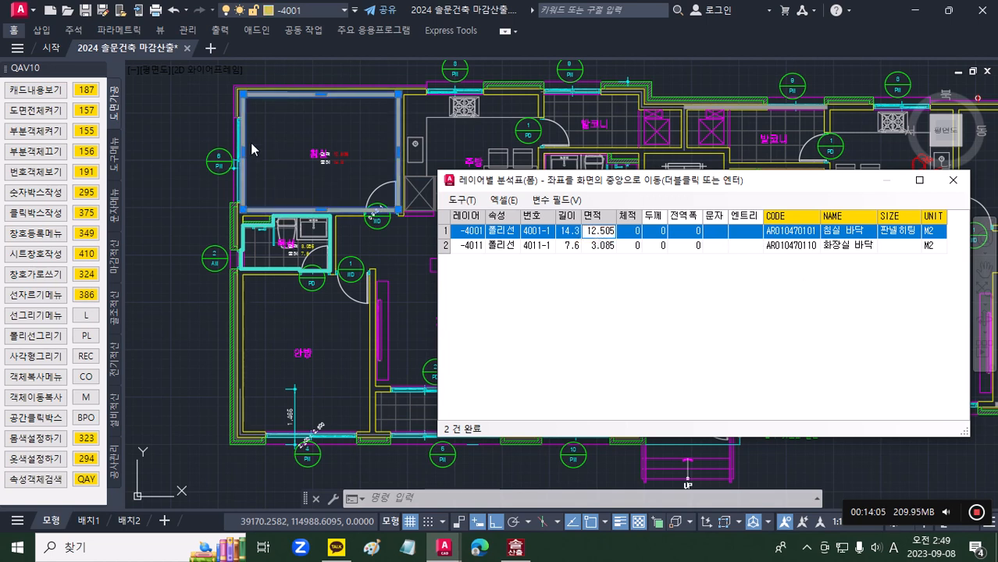
left_click(574, 233)
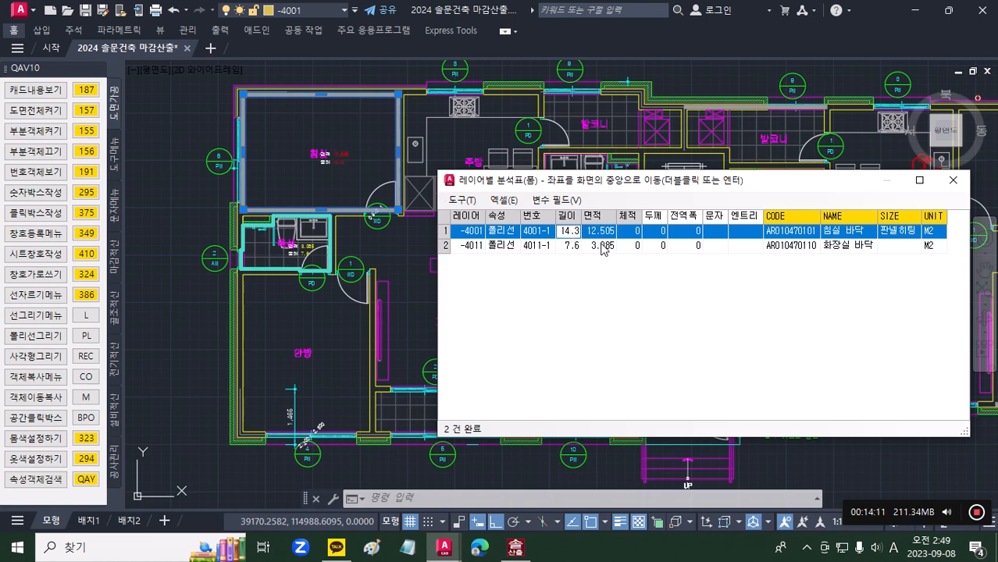
left_click(602, 247)
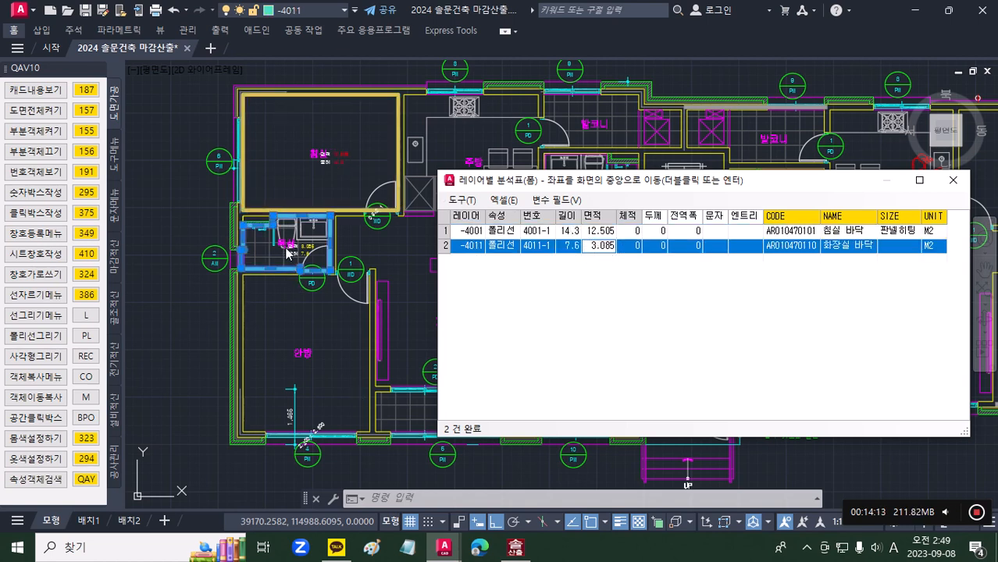
left_click(845, 232)
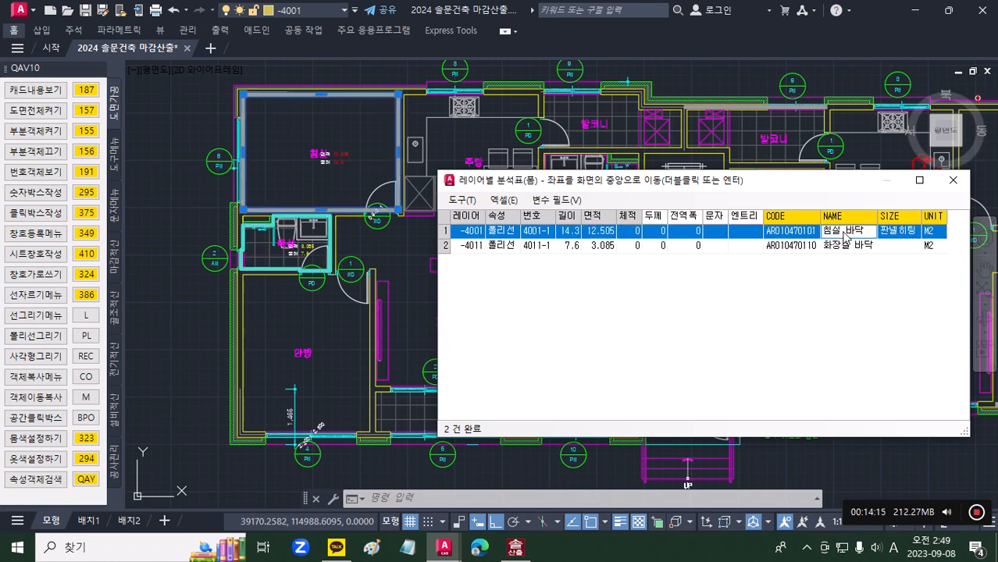
left_click(851, 247)
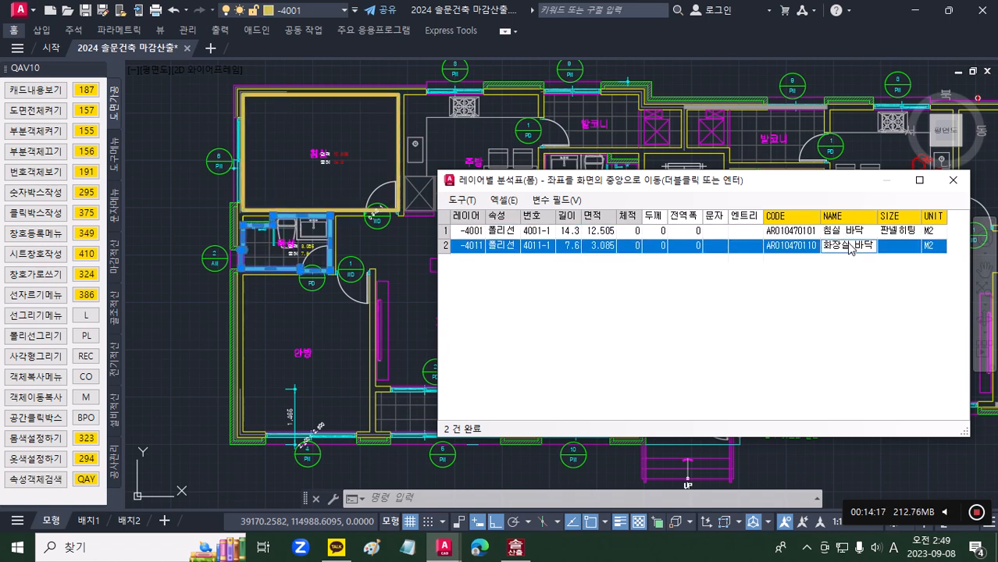
Step: Set the 엔트리 value to 침실 for the -4001 row and 욕실 for the -4011 row, and close the table
left_click(748, 235)
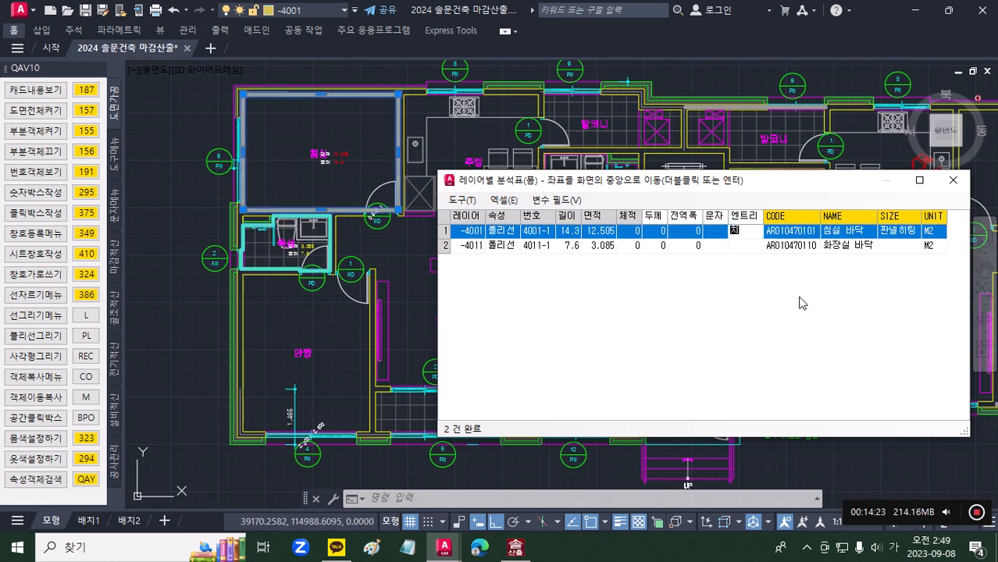
type("침실")
key("Return")
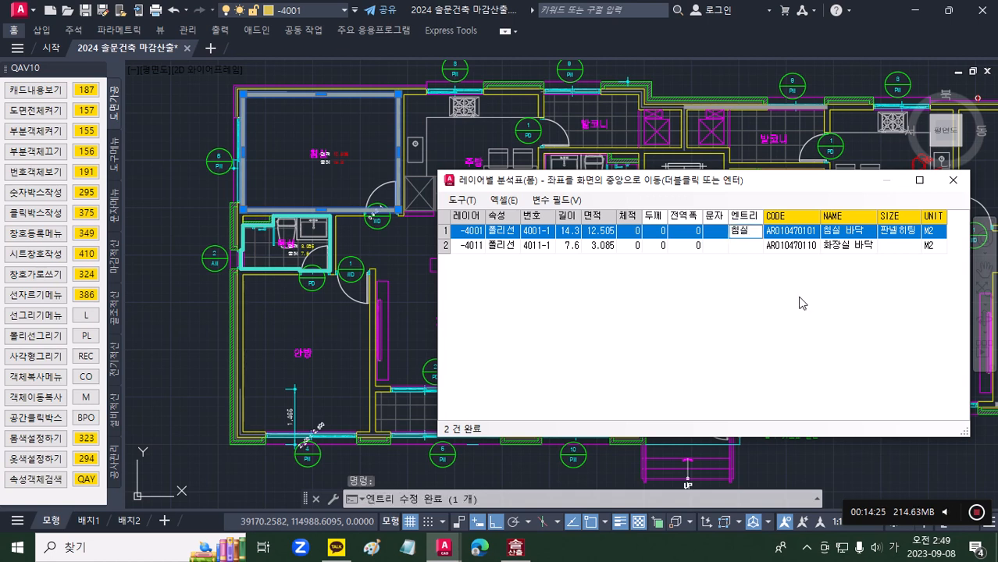
left_click(756, 245)
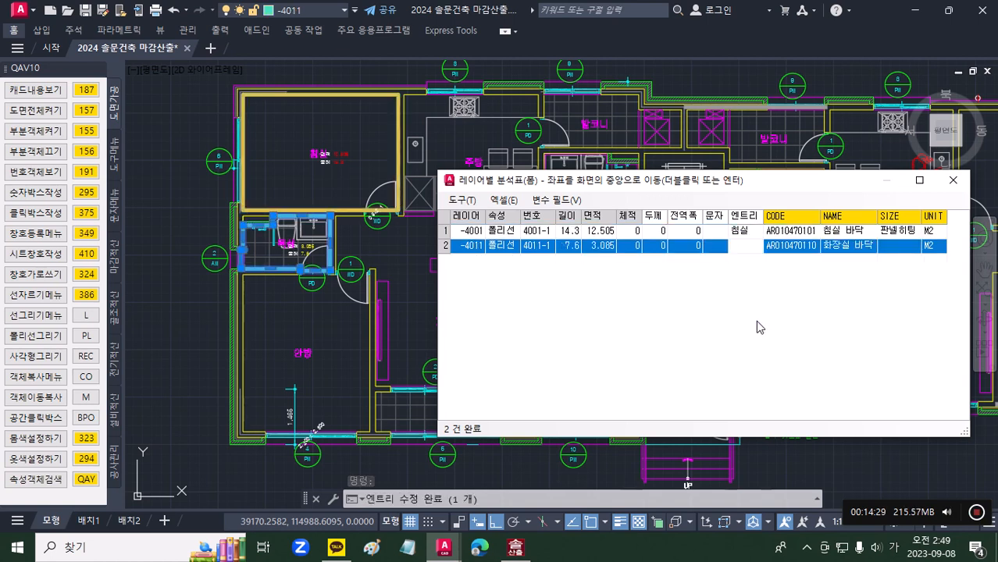
type("욕실")
key("Return")
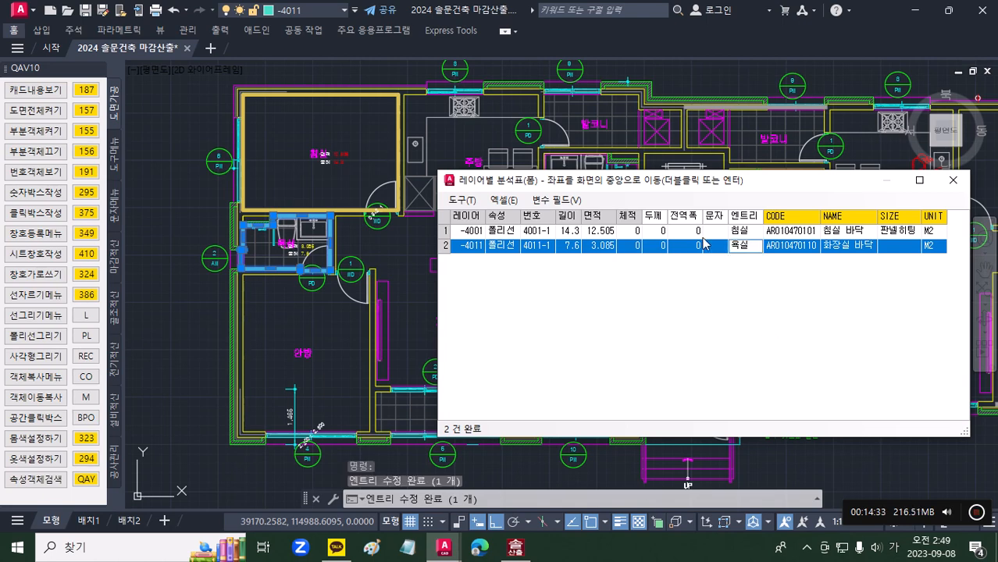
left_click(953, 180)
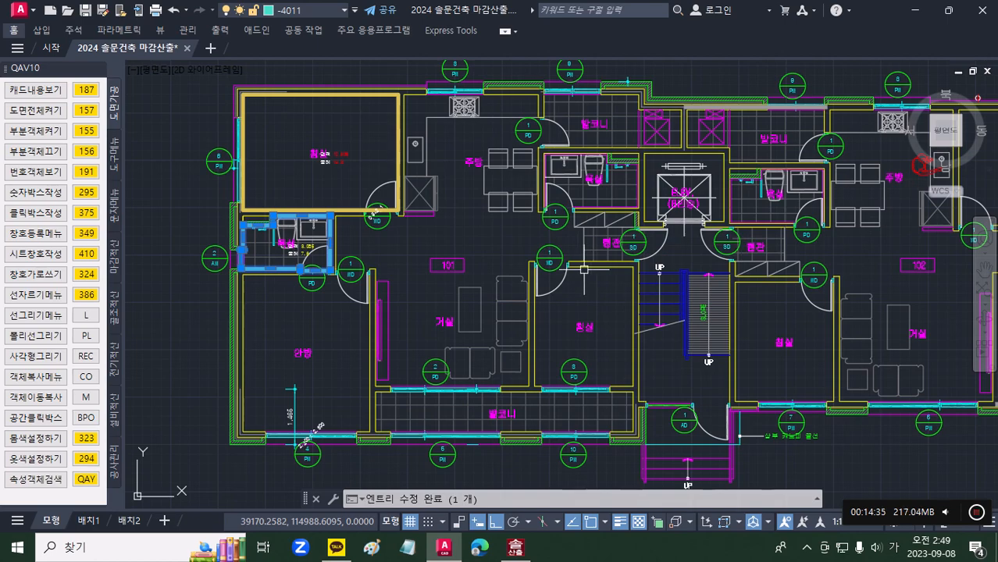
Step: Run the floor and ceiling take-off (바닥천장산출) on the bedroom and bathroom outlines, and insert its result below the plan beside the existing area texts
middle_click_drag(341, 499, 421, 389)
scroll(426, 330, "down", 2)
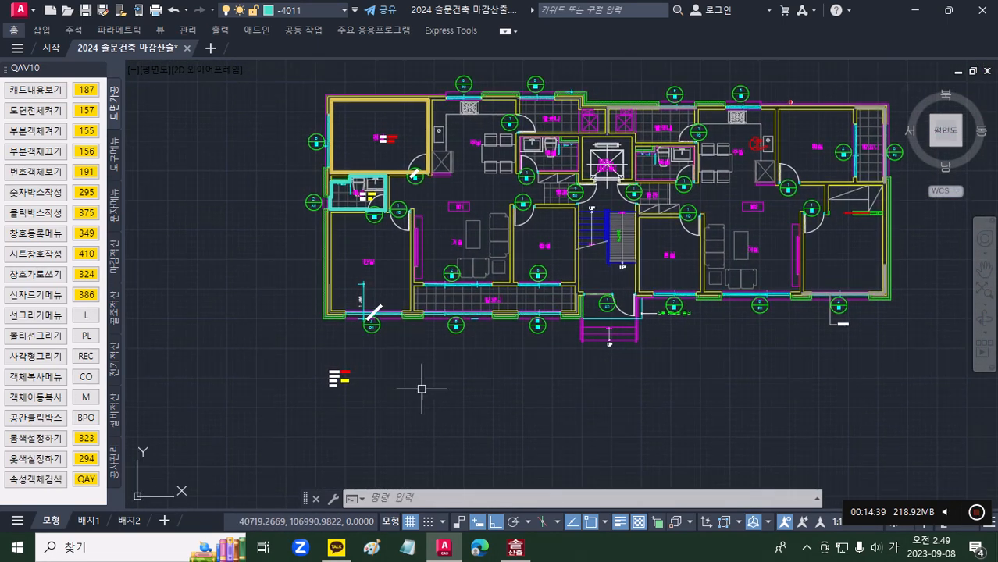
left_click(115, 468)
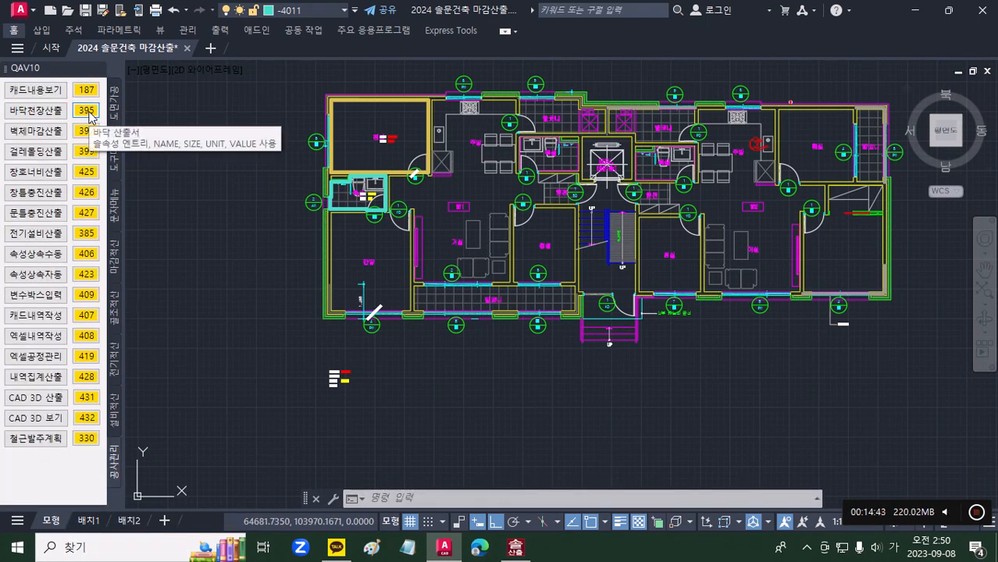
left_click(86, 110)
left_click(426, 130)
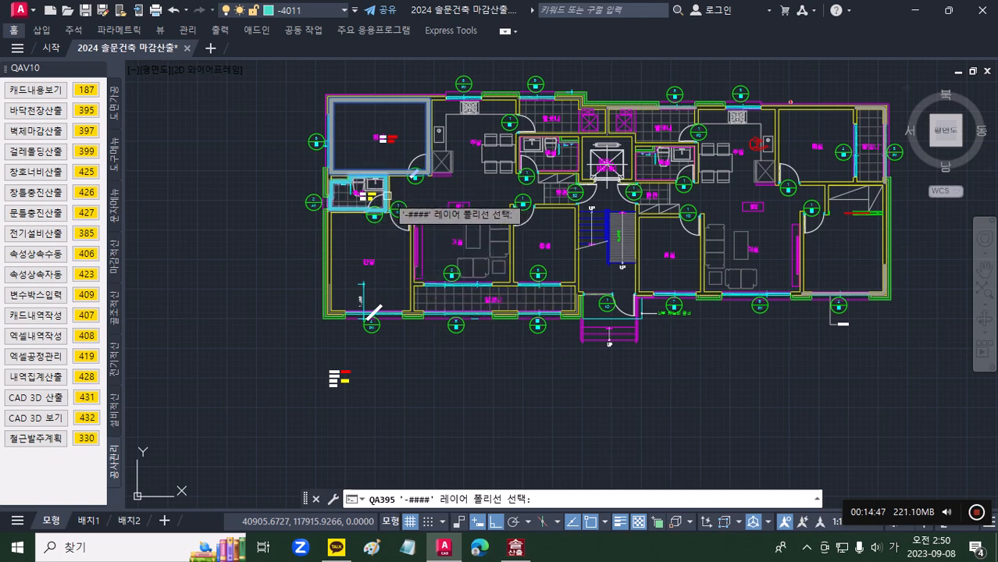
left_click(386, 195)
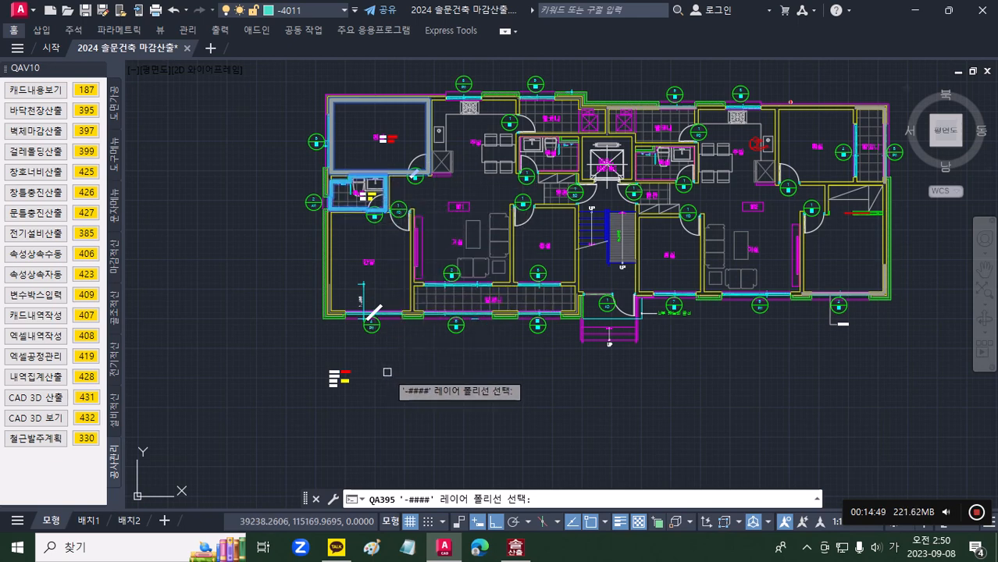
key("Return")
middle_click_drag(384, 381, 392, 238)
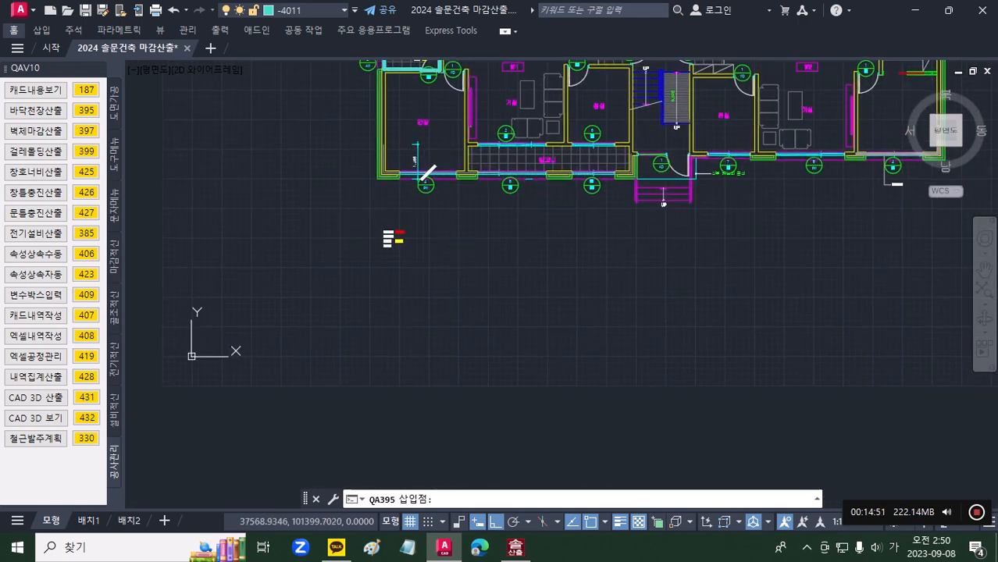
left_click(441, 231)
scroll(406, 258, "up", 8)
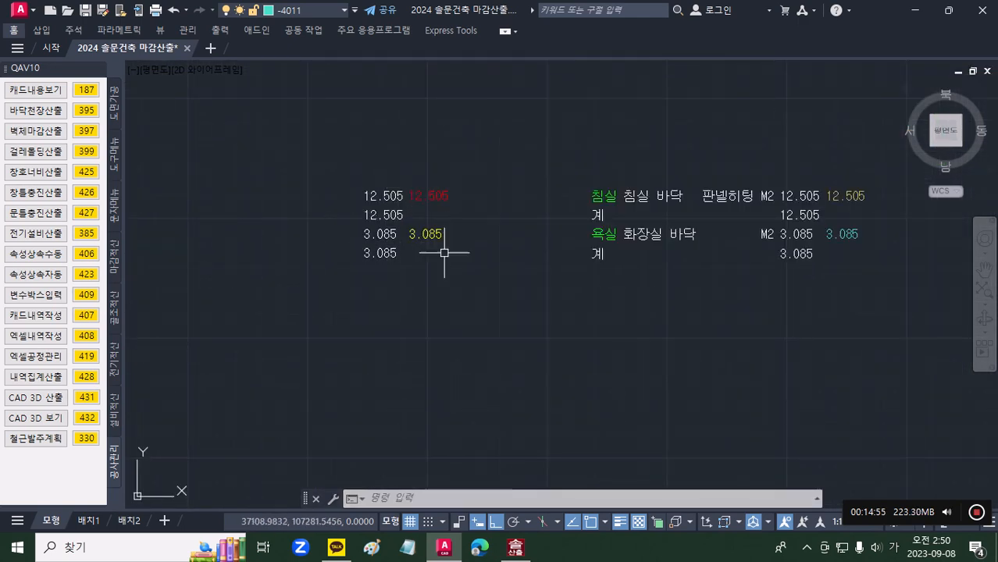
scroll(485, 297, "up", 2)
mouse_move(485, 298)
middle_mouse_down()
mouse_move(359, 307)
mouse_move(203, 346)
middle_mouse_up()
scroll(203, 346, "down", 2)
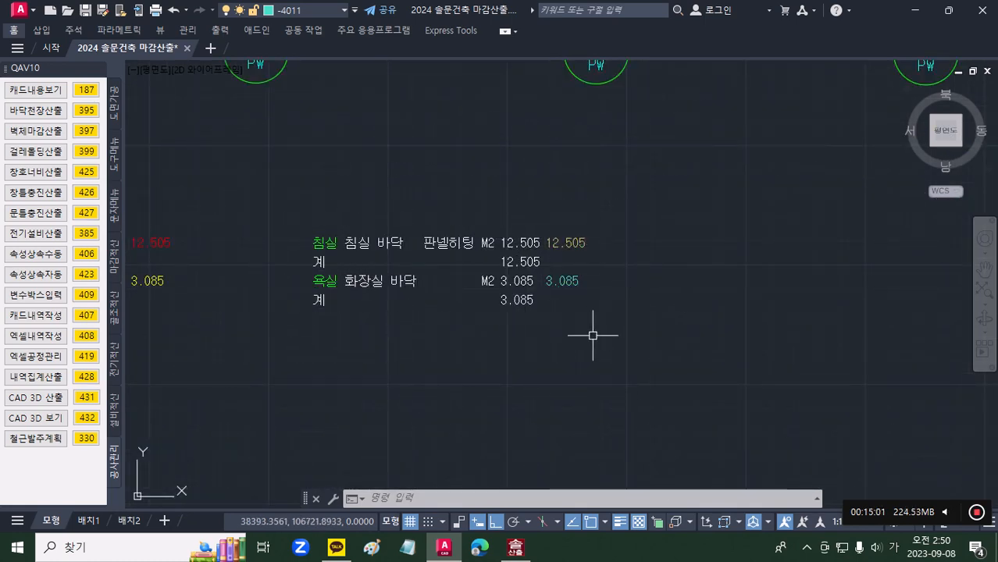
Step: Switch to 솔산출2012 and run the AutoCAD layer take-off (산출을지 캐드 레이어 산출) on the new bedroom and bathroom floor take-off texts
middle_click_drag(593, 335, 559, 303)
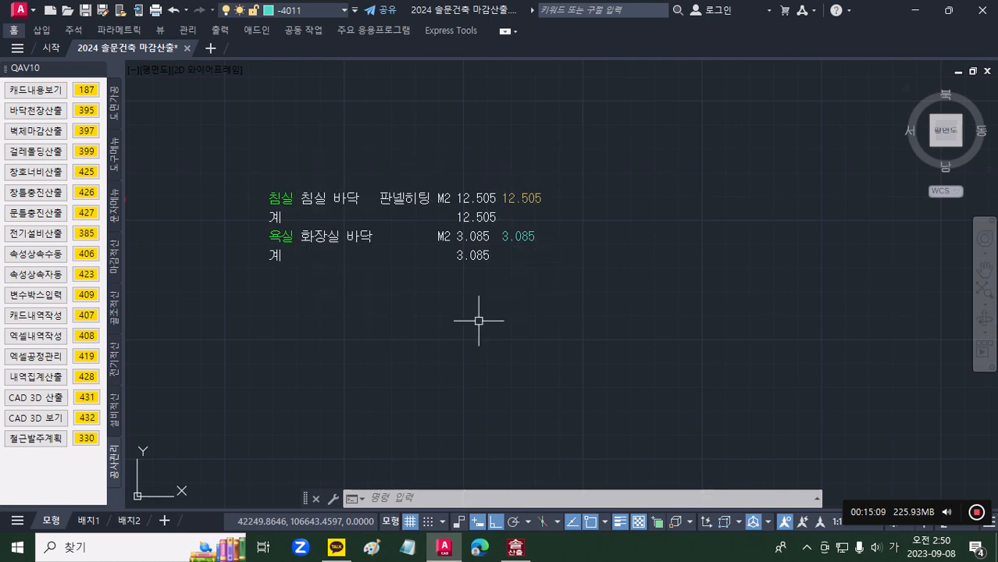
left_click(515, 548)
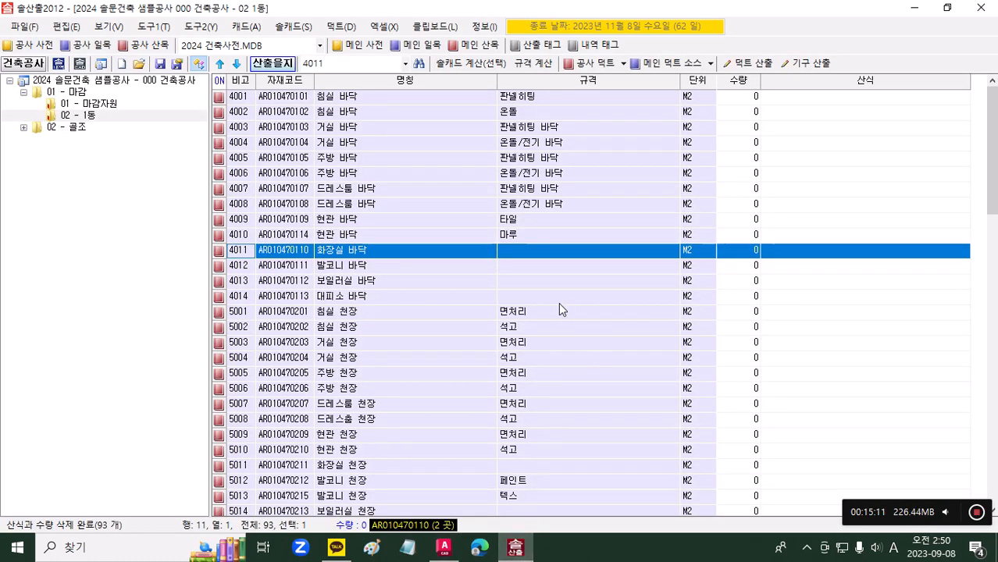
left_click(243, 27)
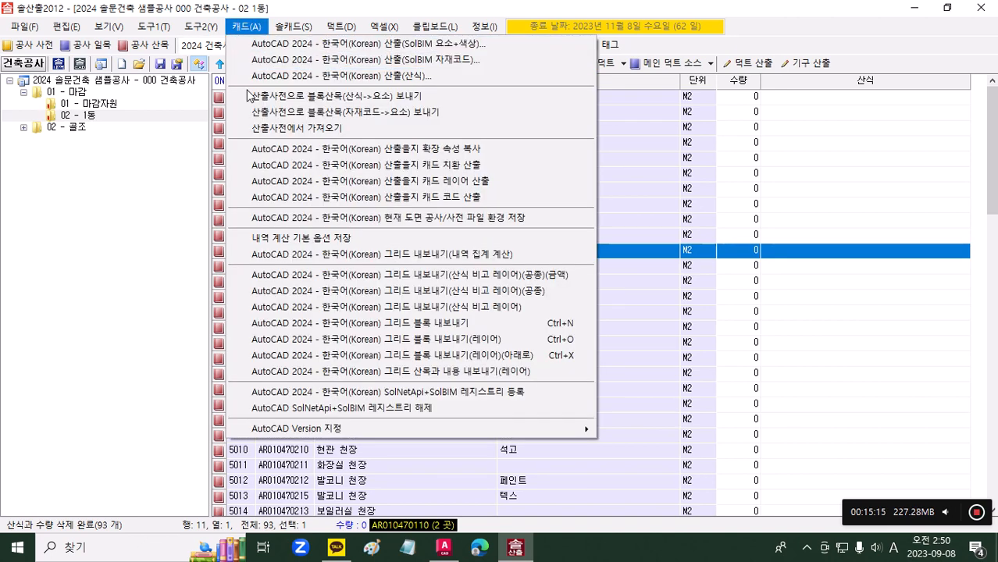
left_click(297, 185)
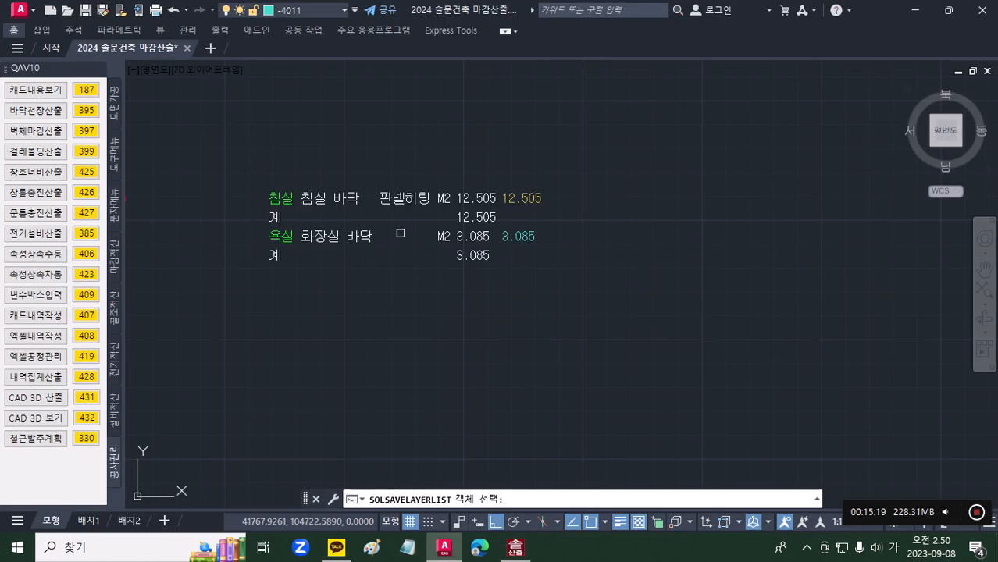
scroll(614, 313, "down", 6)
middle_click_drag(453, 169, 384, 281)
middle_click_drag(458, 437, 399, 337)
scroll(417, 303, "up", 4)
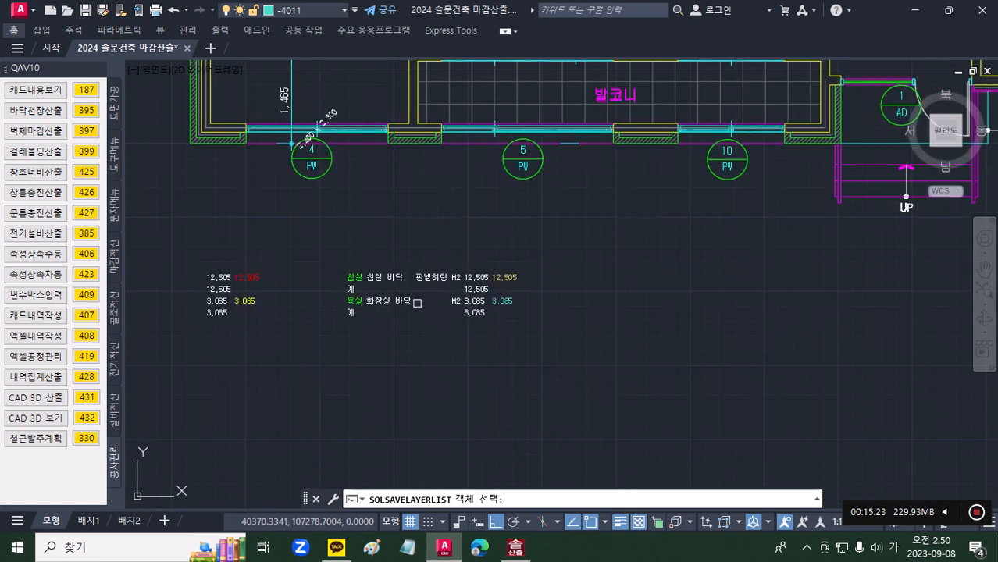
left_click(592, 385)
left_click(351, 253)
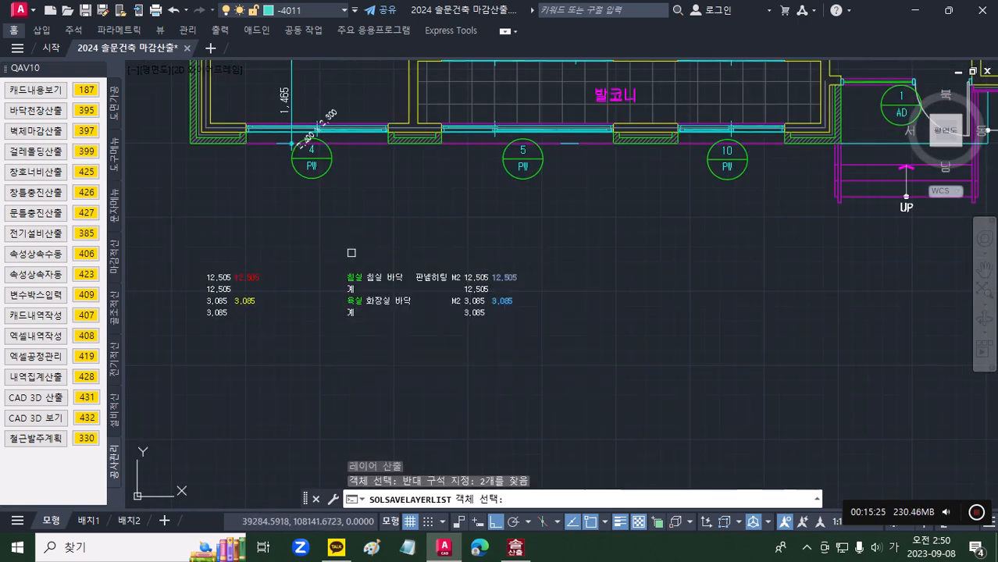
key("Return")
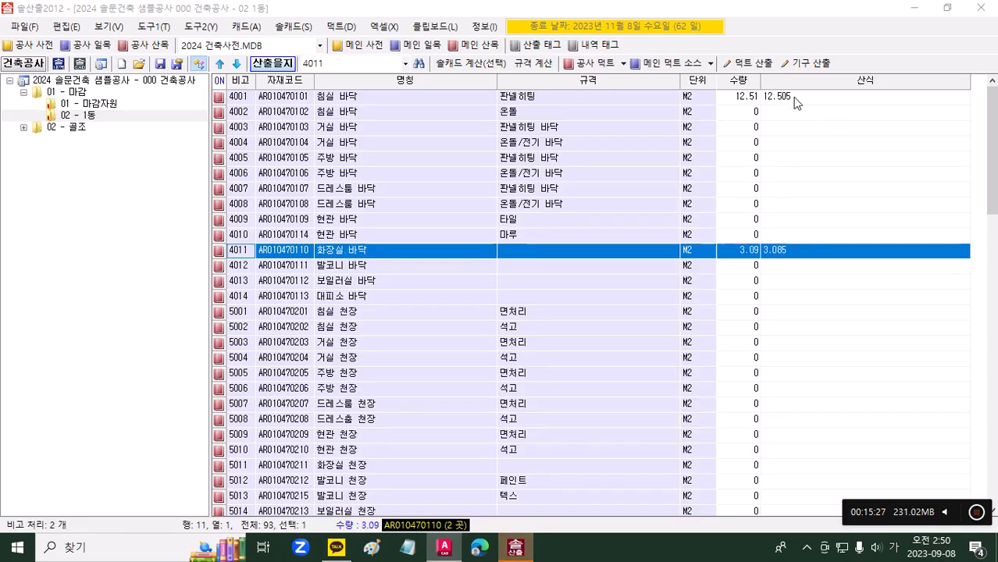
left_click(787, 253)
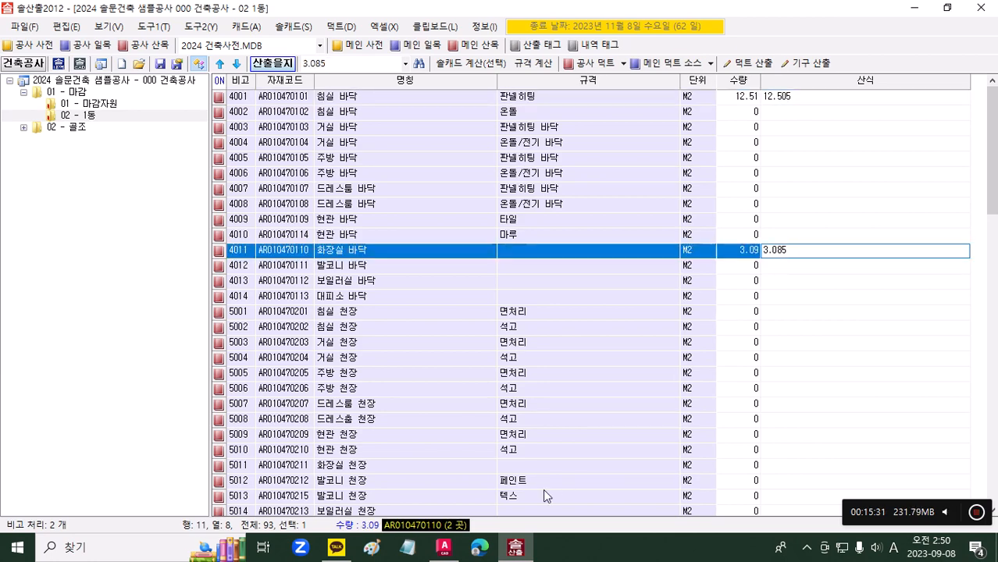
Step: Return to AutoCAD, run 캐드내역작성 on the same bedroom and bathroom take-off texts, and insert the cost breakdown table beside them
left_click(440, 550)
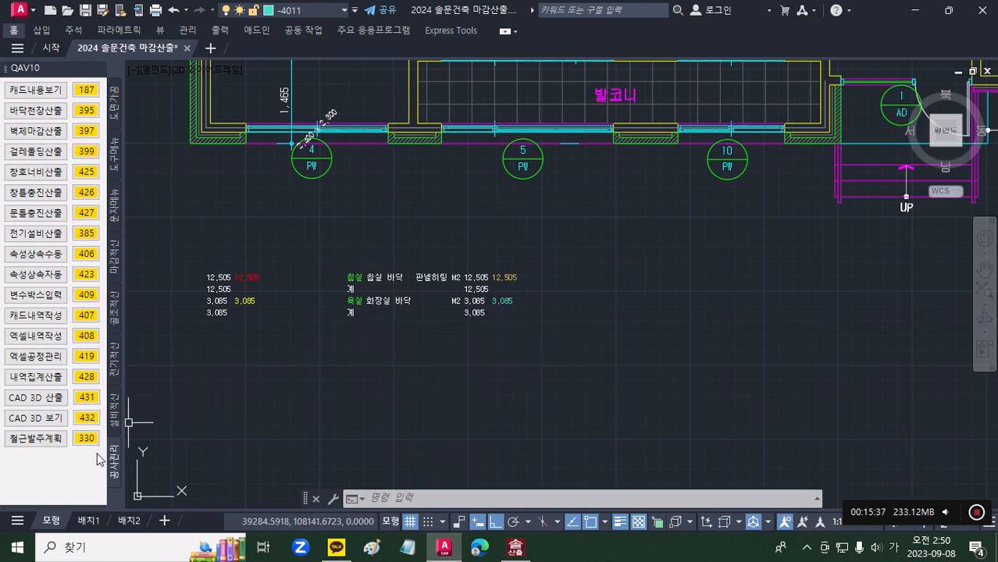
left_click(86, 315)
left_click(599, 354)
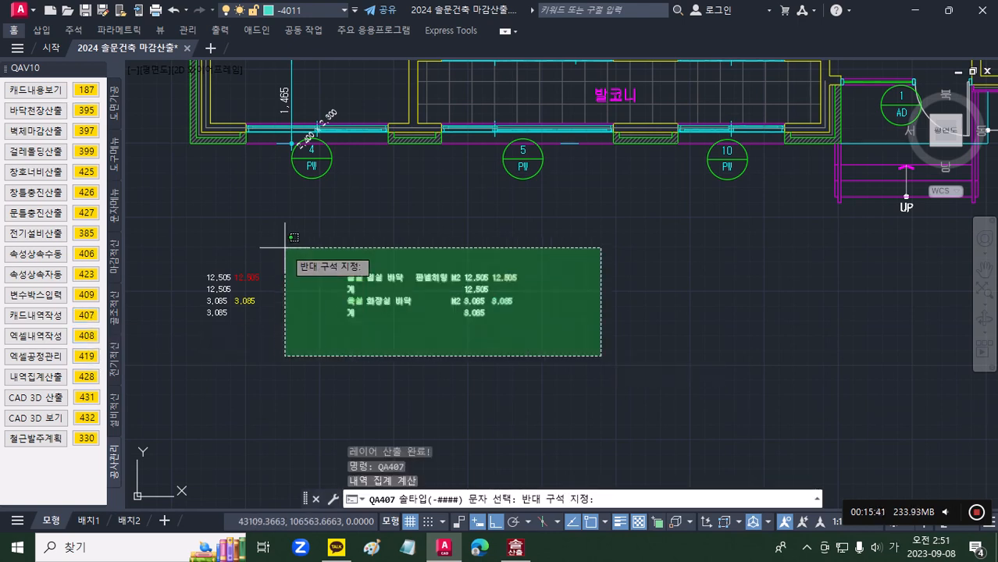
left_click(252, 220)
key("Return")
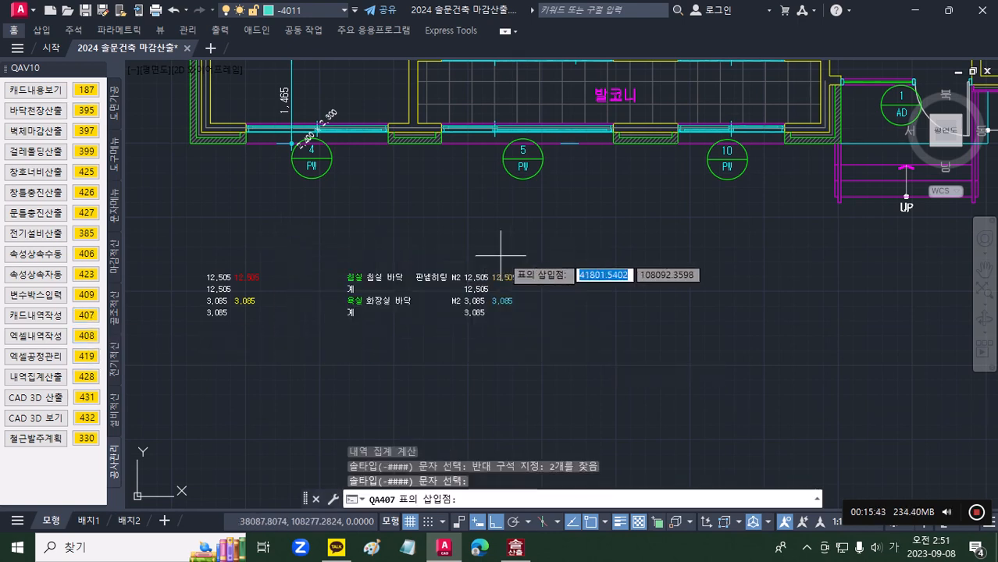
left_click(574, 273)
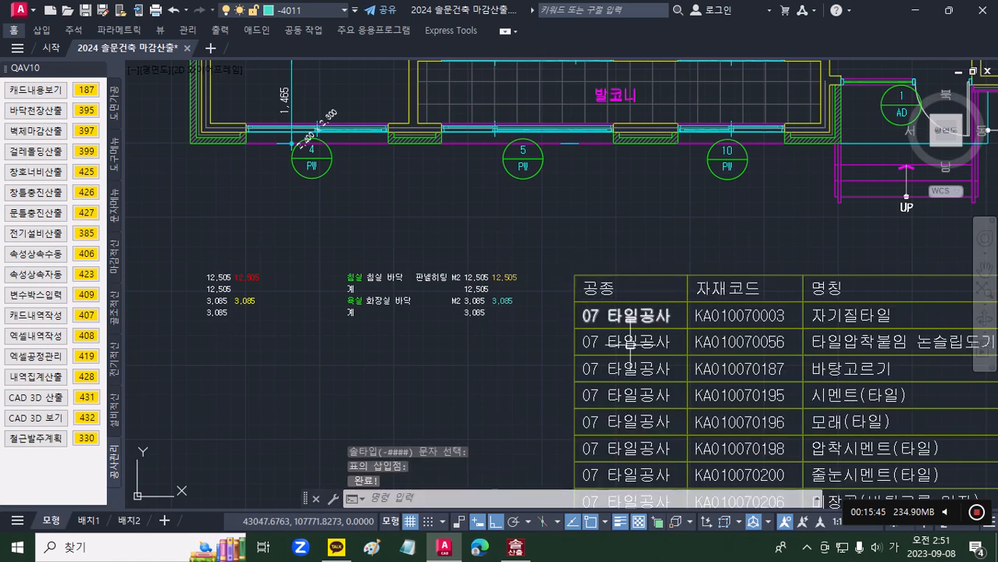
scroll(447, 258, "down", 5)
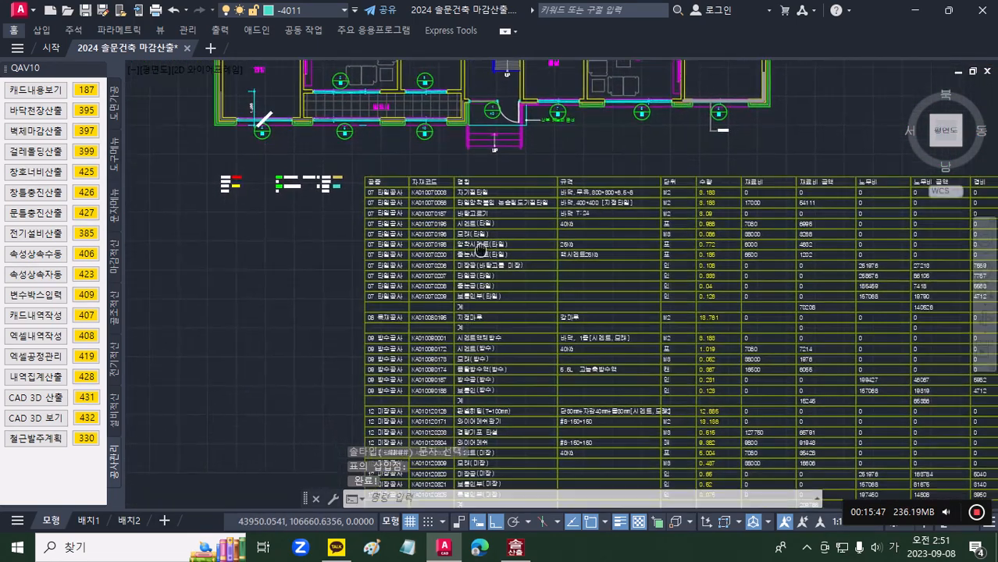
scroll(465, 201, "down", 2)
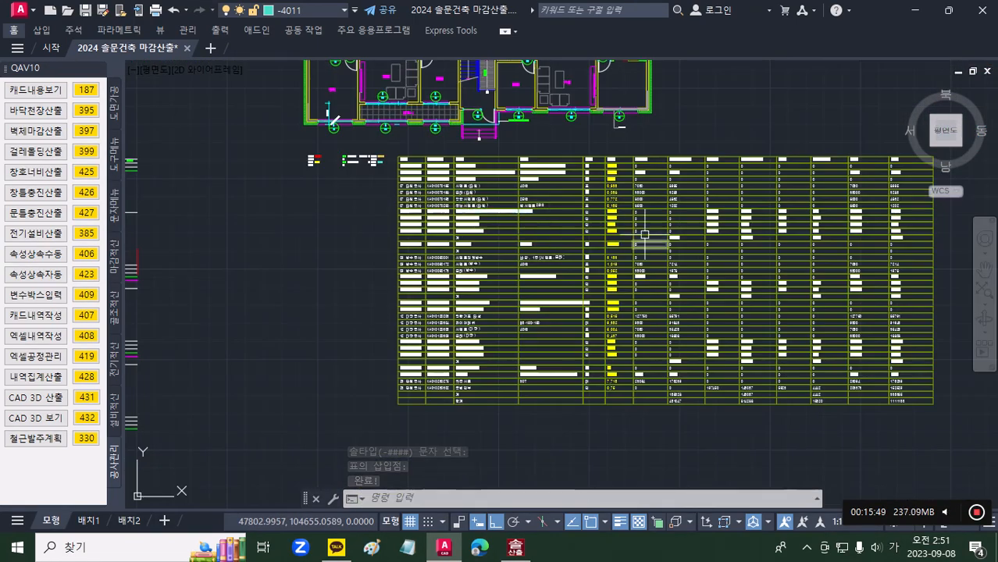
scroll(509, 212, "up", 2)
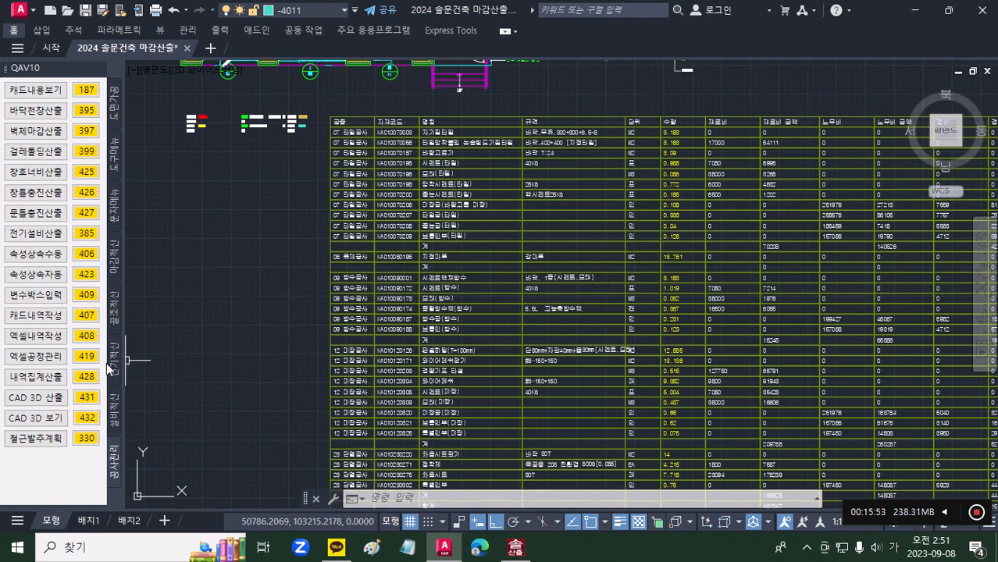
Step: Export the cost breakdown of the bedroom and bathroom take-off texts to Excel with 엑셀내역작성, and look through the resulting sheet
left_click(86, 336)
left_click(312, 134)
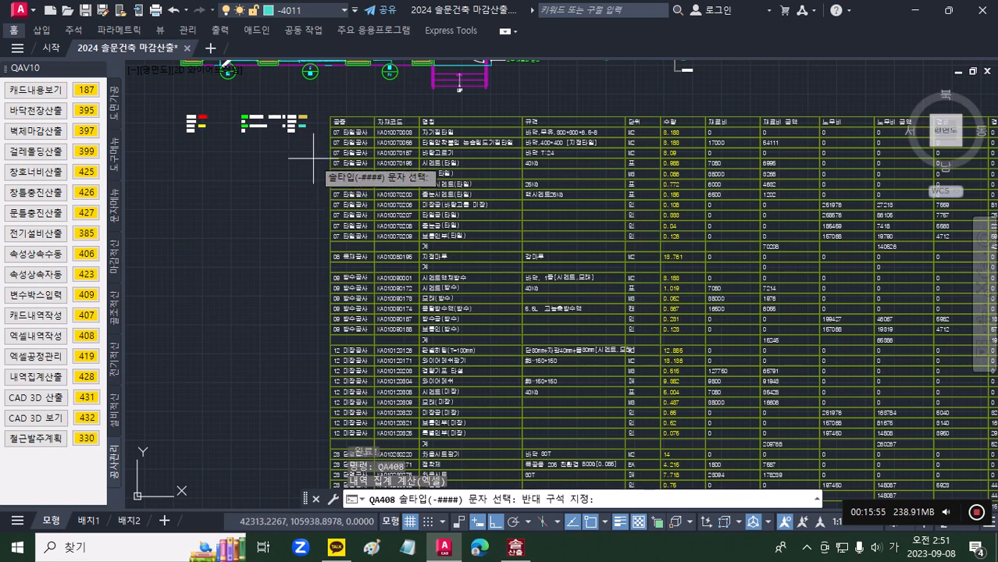
left_click(231, 102)
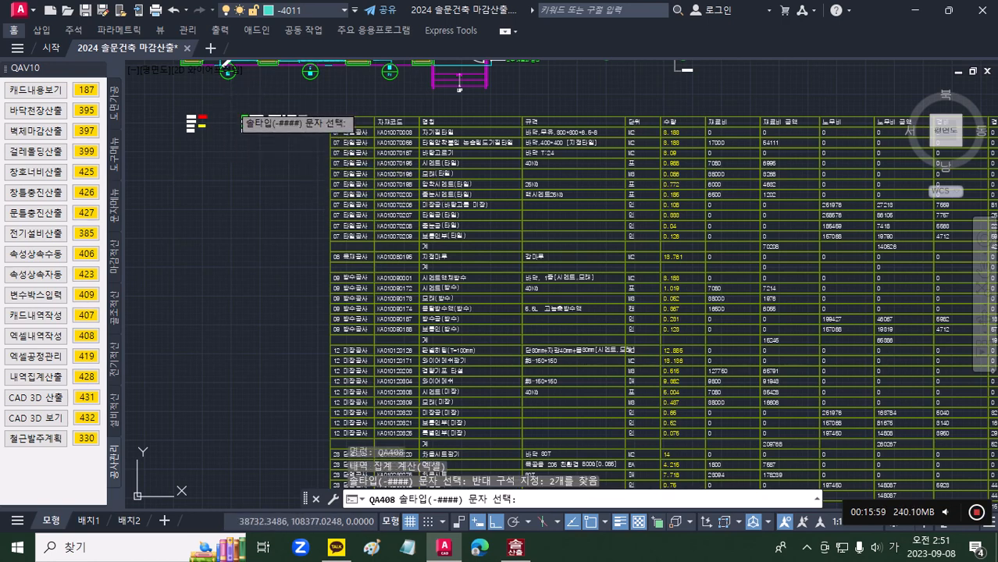
key("Return")
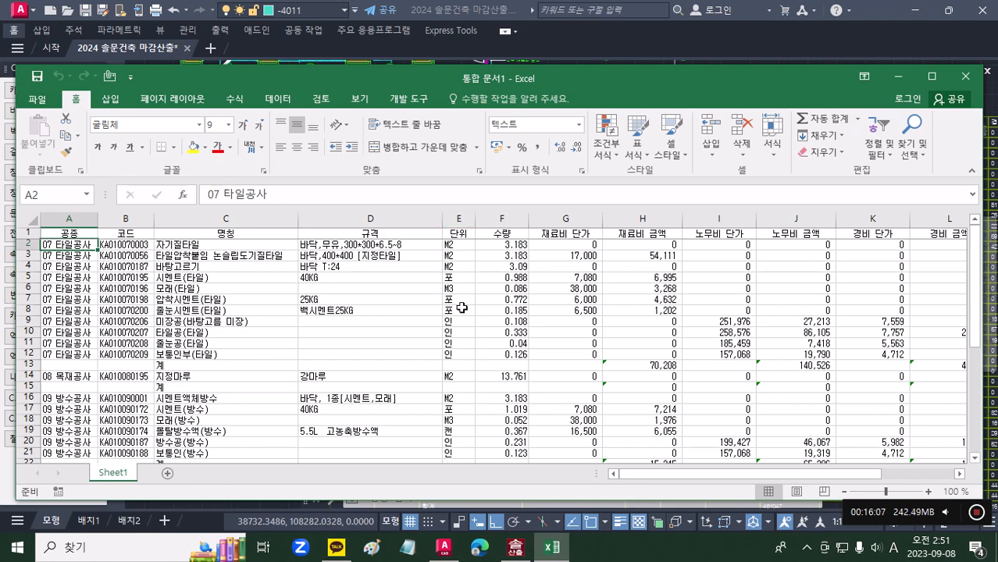
scroll(464, 307, "down", 4)
scroll(464, 307, "down", 2)
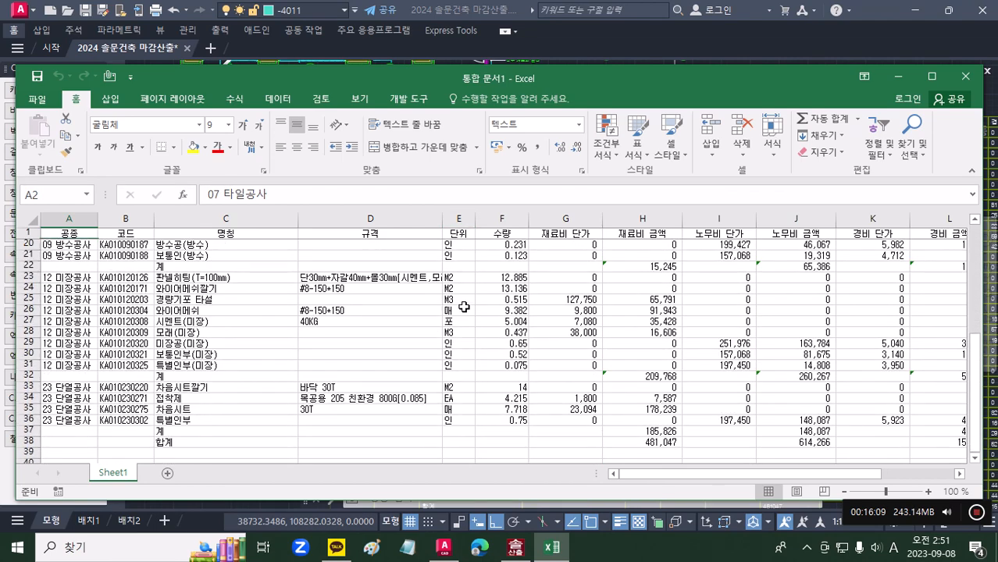
scroll(464, 307, "up", 6)
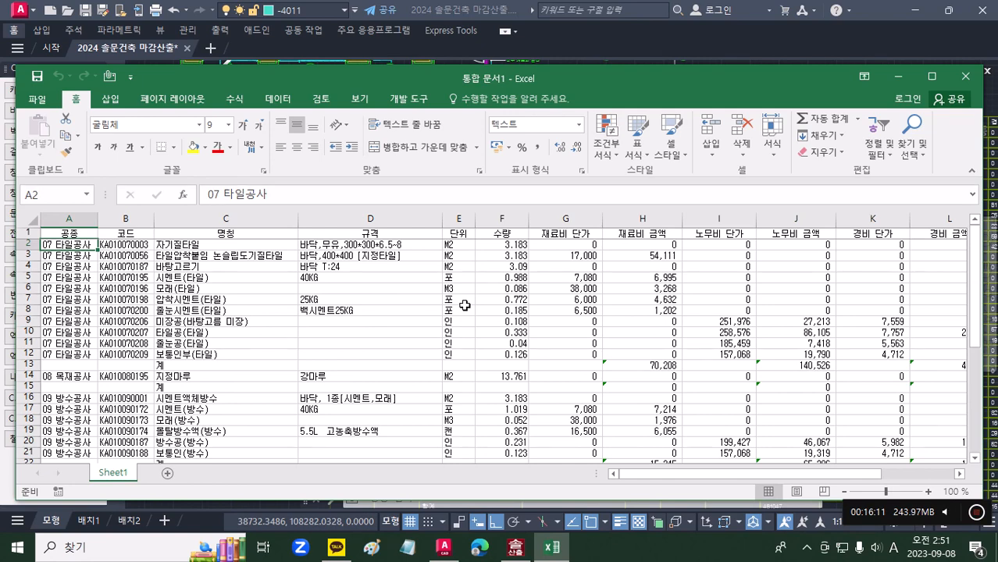